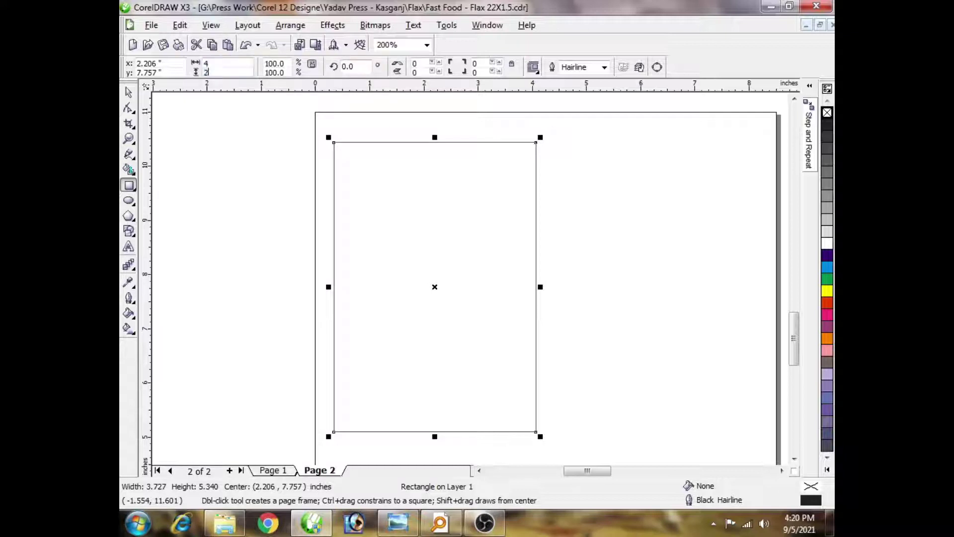
Step: Set the rectangle's size to 2.5 inches wide by 4 inches high
text(2.5)
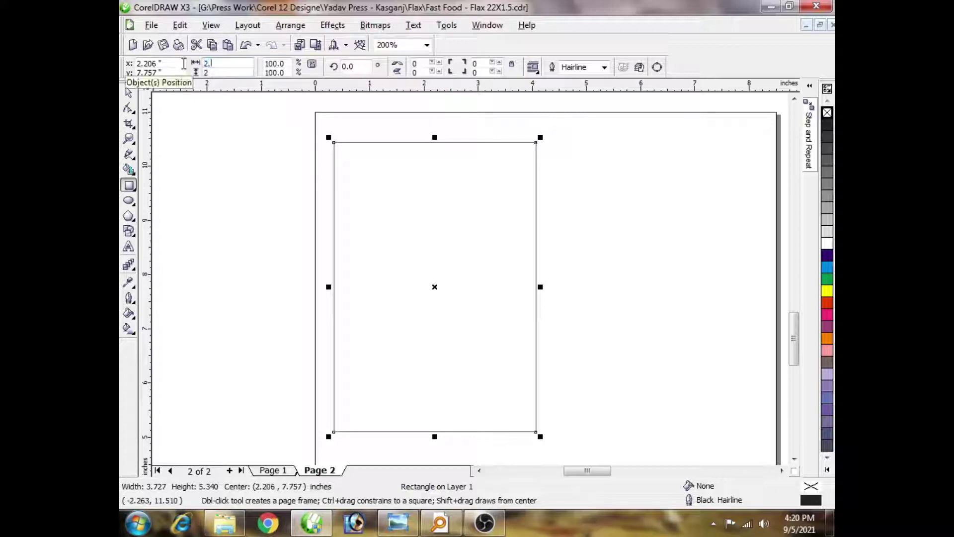
key(Tab)
text(4)
key(Return)
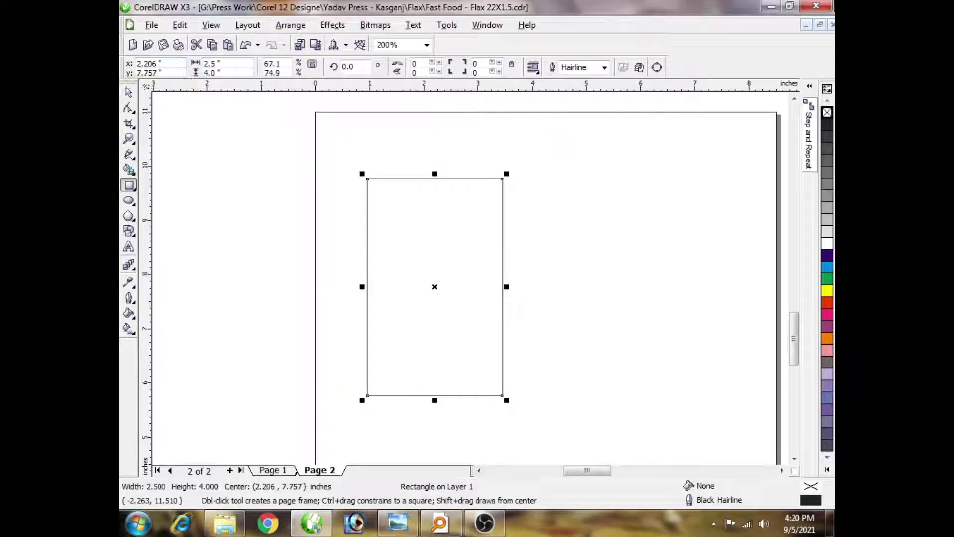
click(128, 92)
key(F2)
drag(350, 170, 499, 397)
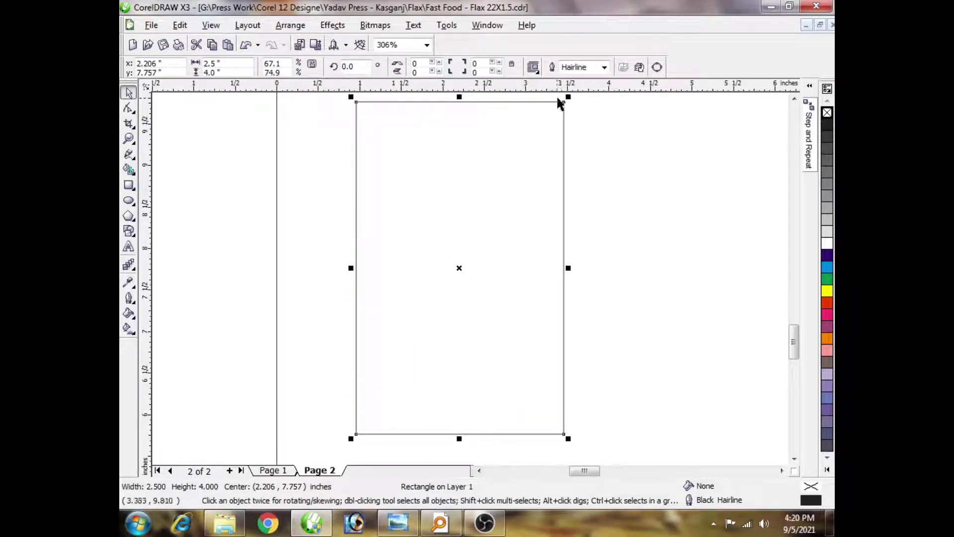
drag(570, 98, 566, 102)
scroll(456, 114, up, 3)
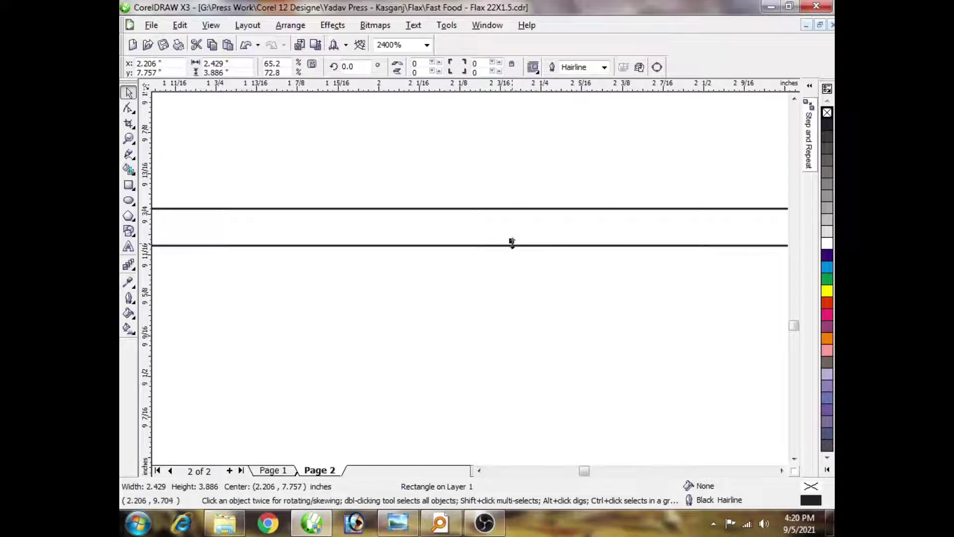
drag(513, 243, 512, 235)
scroll(513, 234, down, 3)
key(Delete)
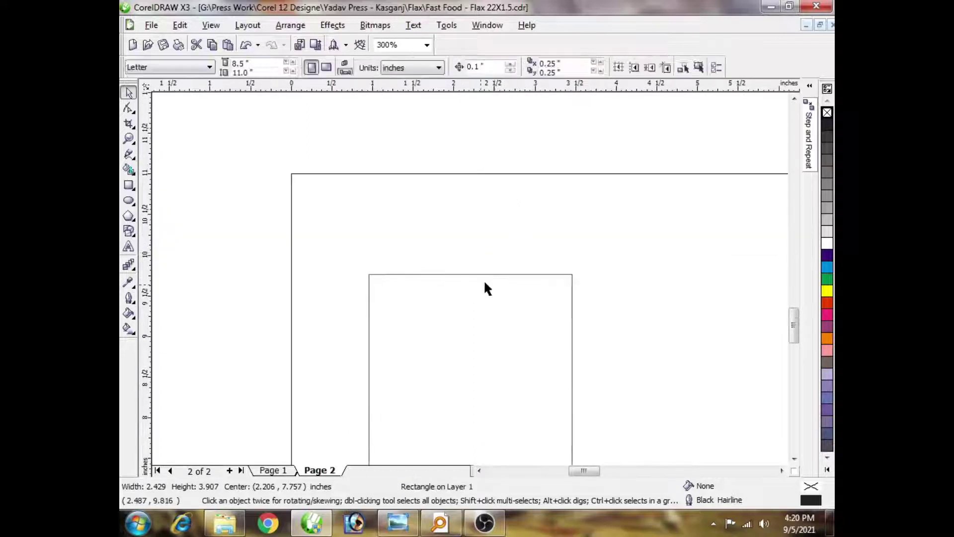
Step: Apply a one-step inside contour with a 0.08-inch offset to the rectangle
scroll(477, 281, up, 2)
scroll(467, 269, up, 1)
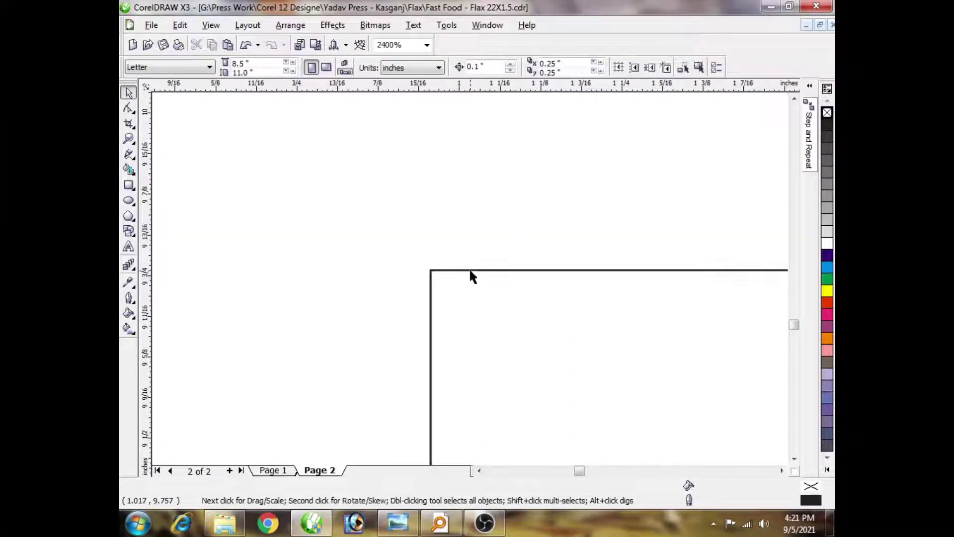
click(470, 270)
click(133, 269)
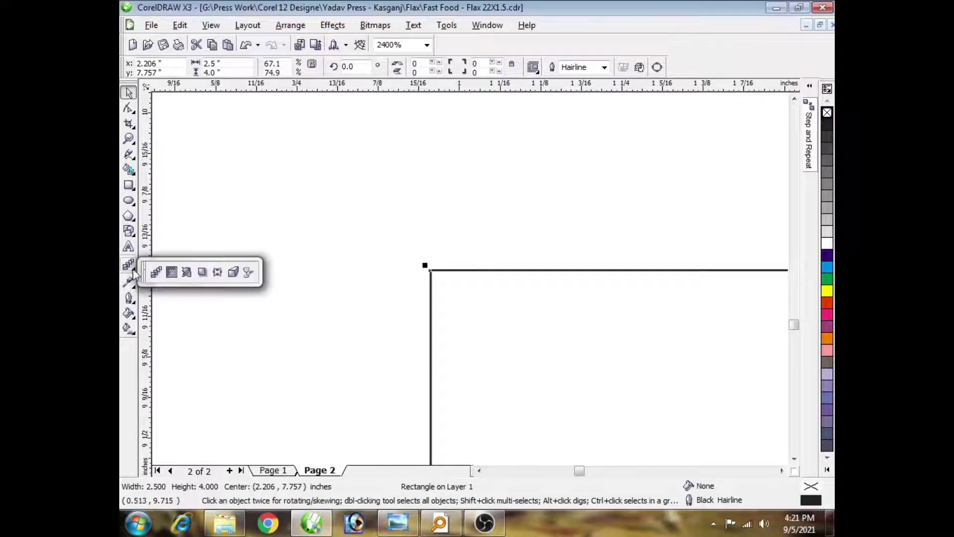
click(177, 273)
drag(433, 276, 441, 281)
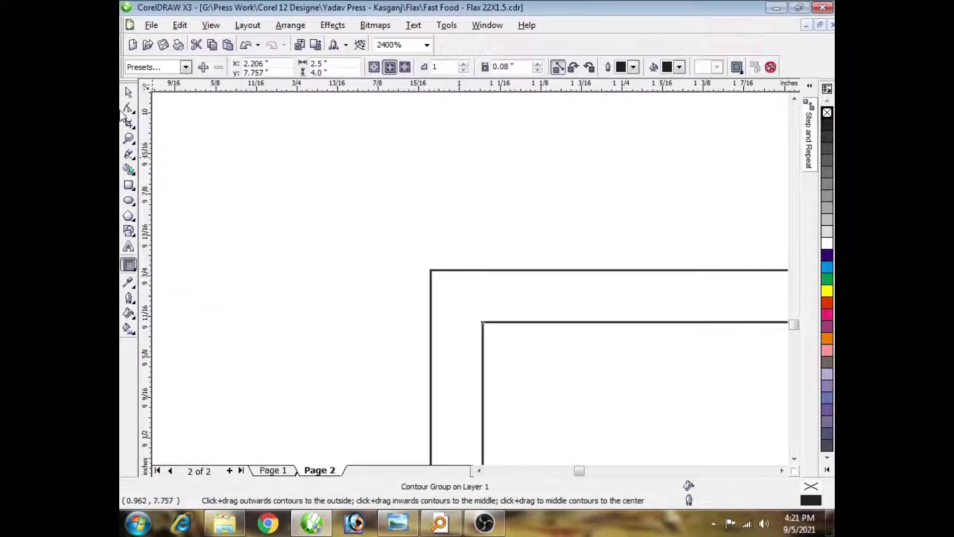
click(128, 93)
Step: Break the contour group apart into separate inner and outer rectangles
scroll(378, 228, down, 3)
click(520, 256)
scroll(467, 275, down, 2)
scroll(467, 276, up, 2)
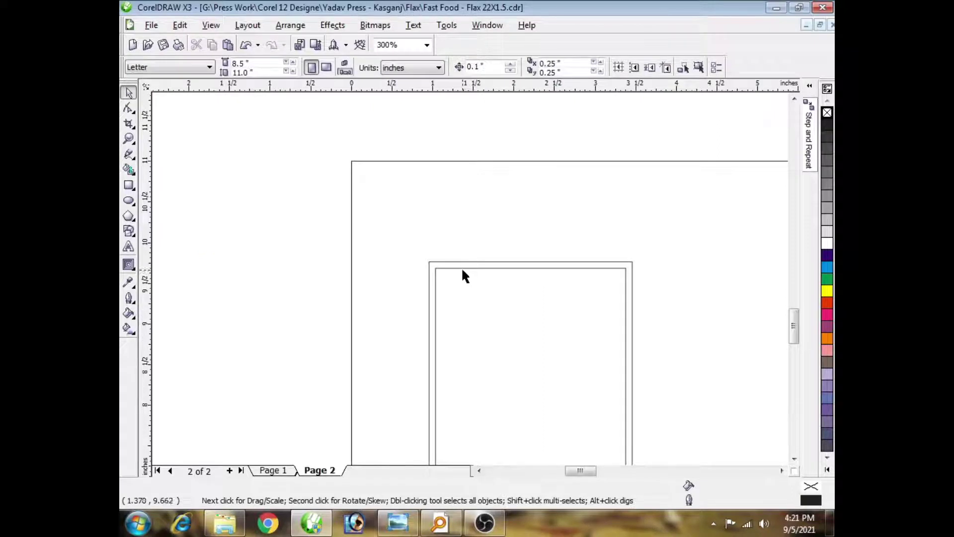
click(463, 269)
key(ctrl+k)
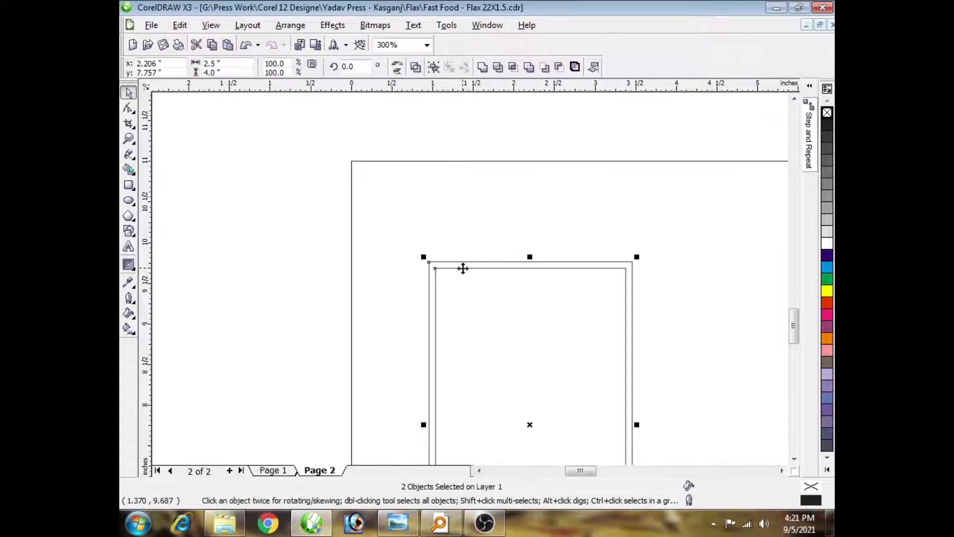
Step: Fill the inner rectangle with white and deselect it
scroll(463, 269, up, 2)
click(468, 277)
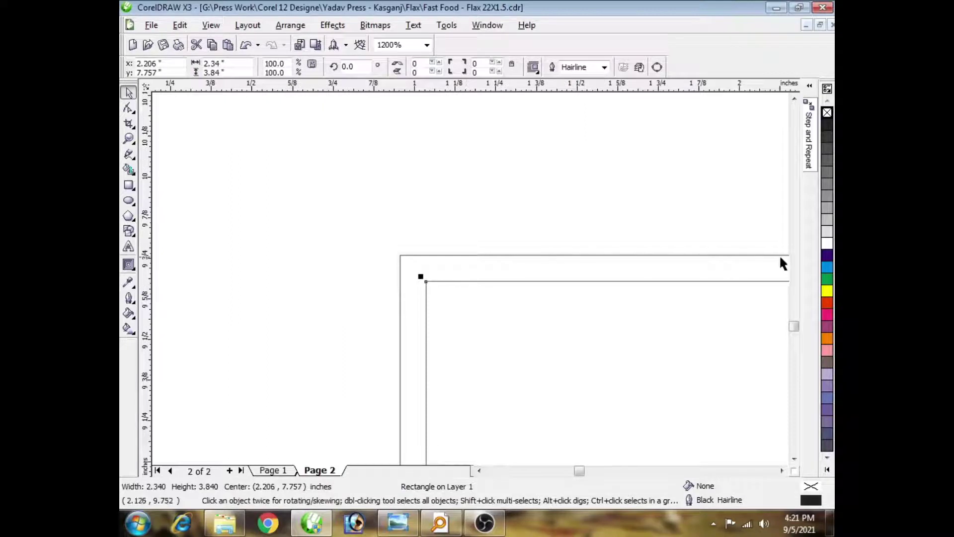
click(829, 246)
click(520, 260)
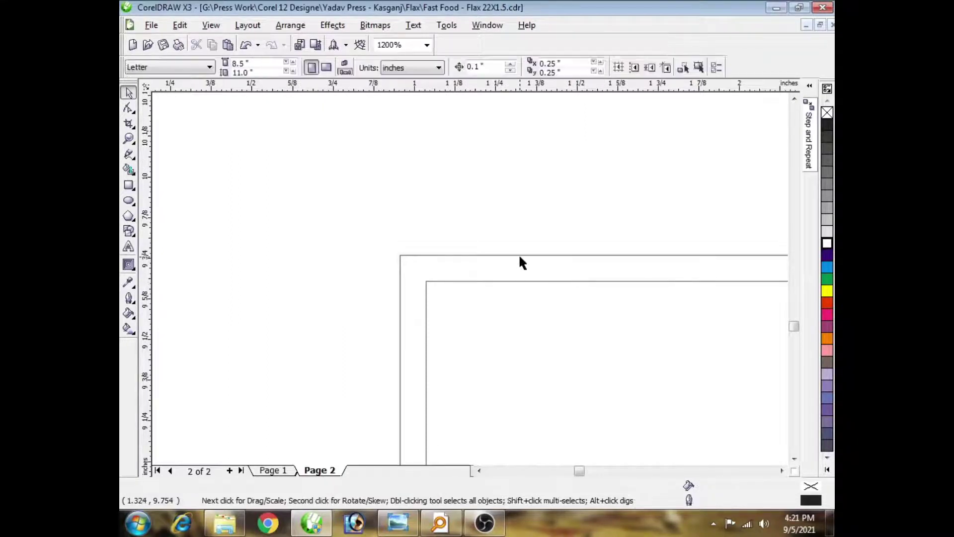
Step: Fill the outer rectangle with Blue, and adjust the magenta component of its uniform fill for a medium blue
click(520, 255)
click(828, 257)
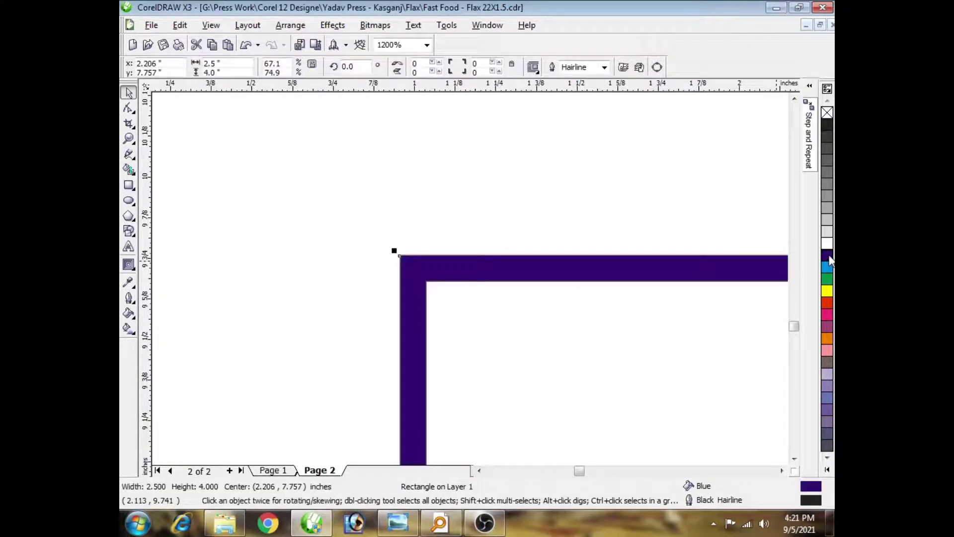
key(shift+F11)
double_click(537, 265)
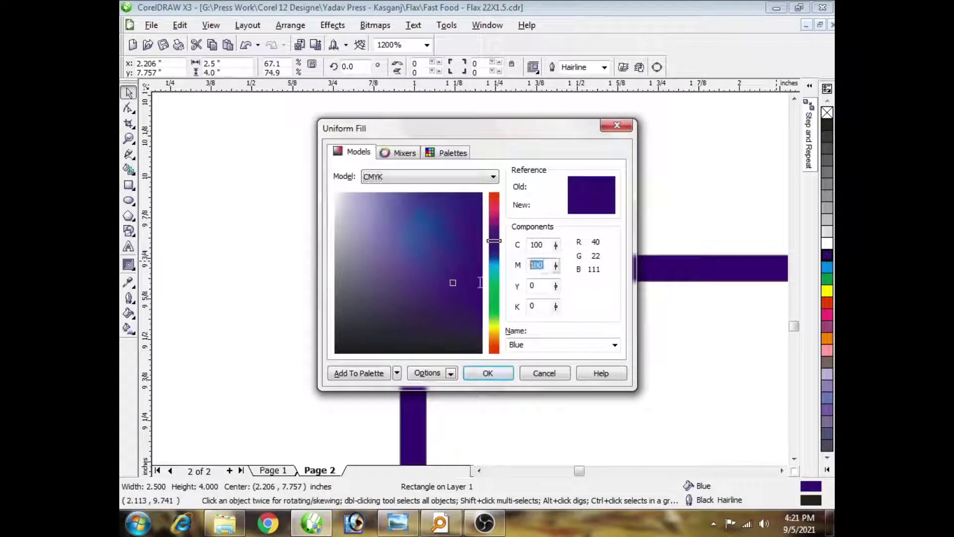
key(Return)
click(445, 223)
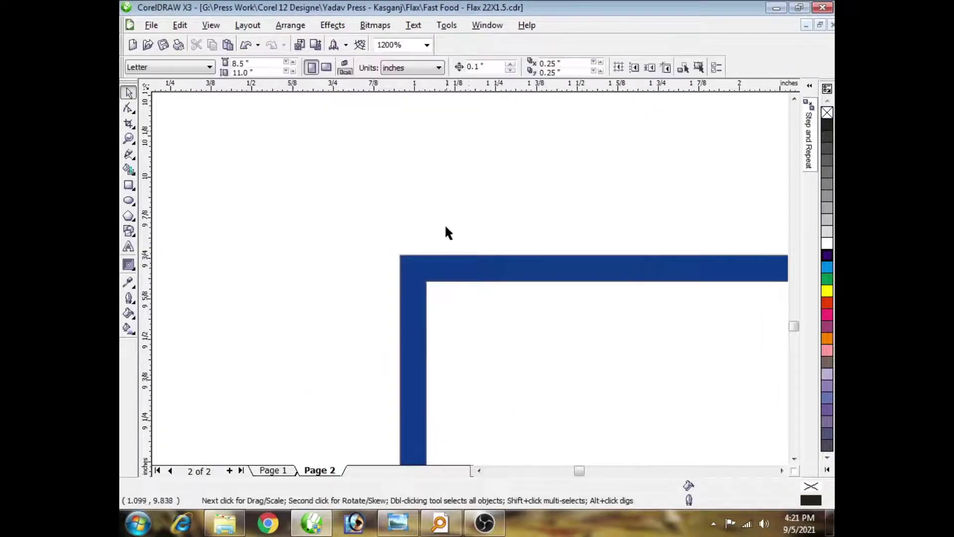
Step: Enlarge the white inner rectangle from its centre to about 2.41 by 3.90 inches, leaving a narrower blue border
click(468, 300)
scroll(466, 298, down, 2)
scroll(462, 297, up, 1)
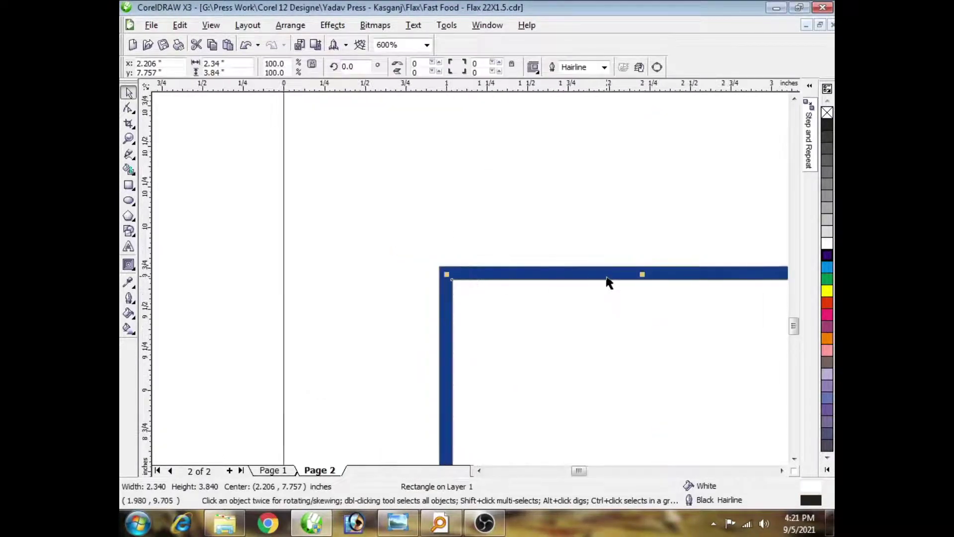
scroll(726, 283, right, 3)
scroll(477, 282, up, 2)
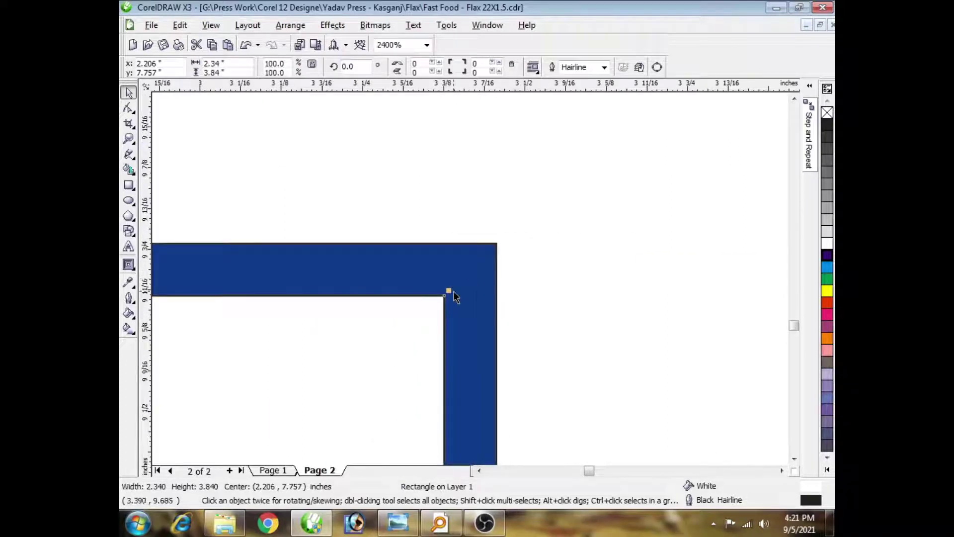
drag(456, 297, 473, 281)
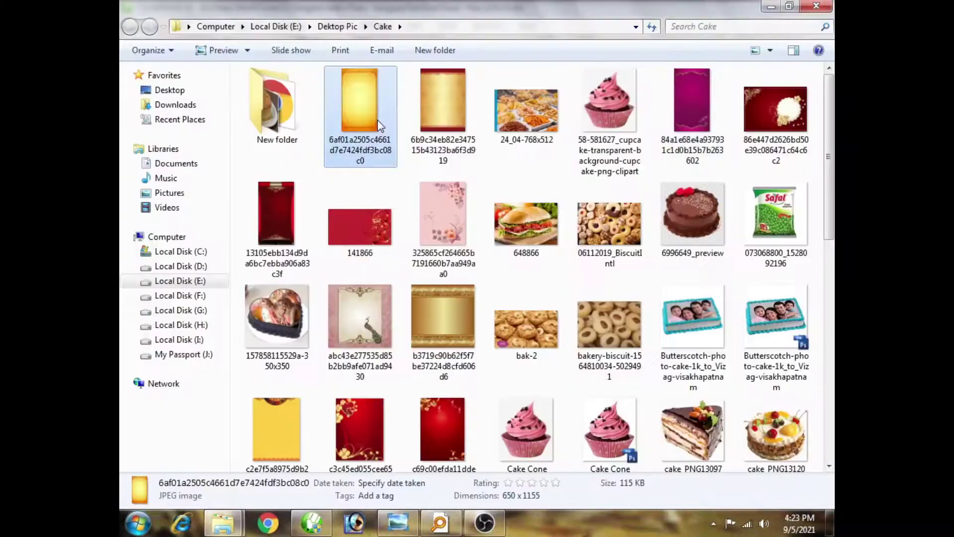
Step: Preview the golden background image 6af01a2505c4661d7e7424fdf3bc08c0 in the Cake folder and bring it into the CorelDRAW page
double_click(379, 126)
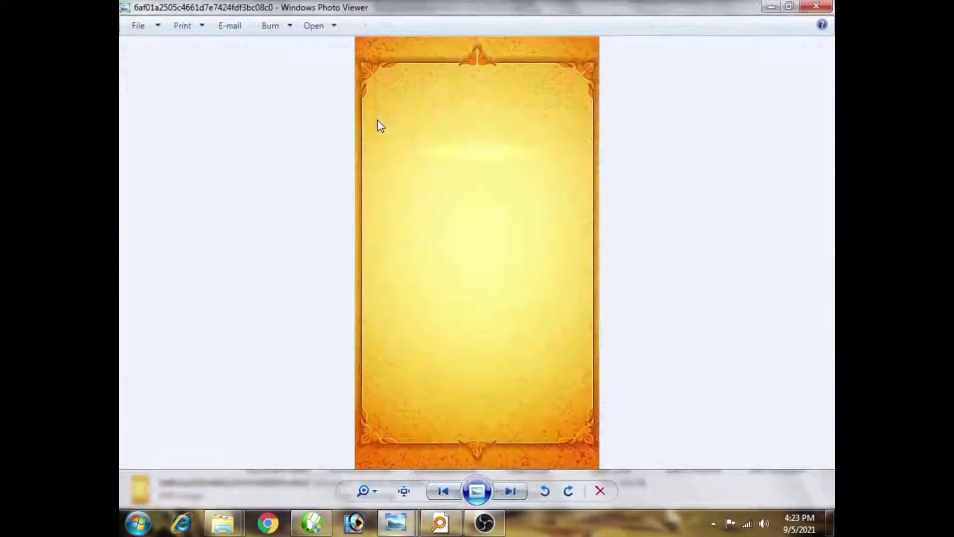
click(825, 9)
drag(366, 122, 471, 277)
Step: Position the golden bitmap over the frame and stretch it horizontally to about 2.44 inches wide to span both sides
drag(473, 237, 475, 195)
scroll(469, 277, up, 4)
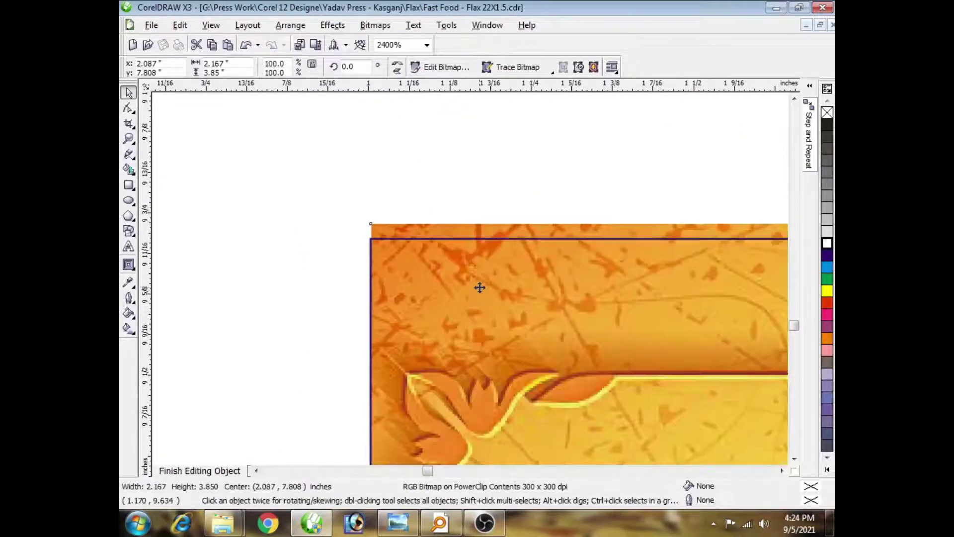
scroll(526, 295, down, 4)
scroll(466, 288, up, 2)
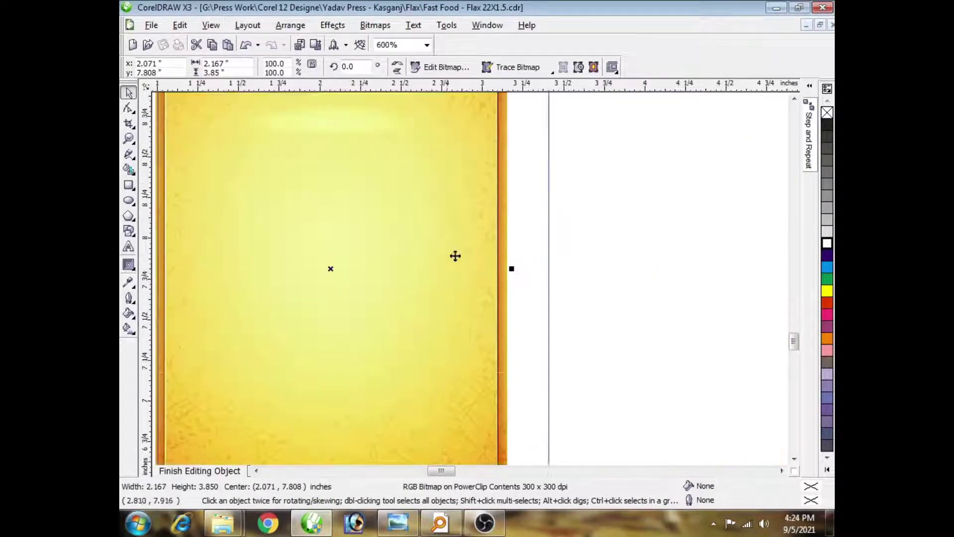
drag(514, 270, 558, 269)
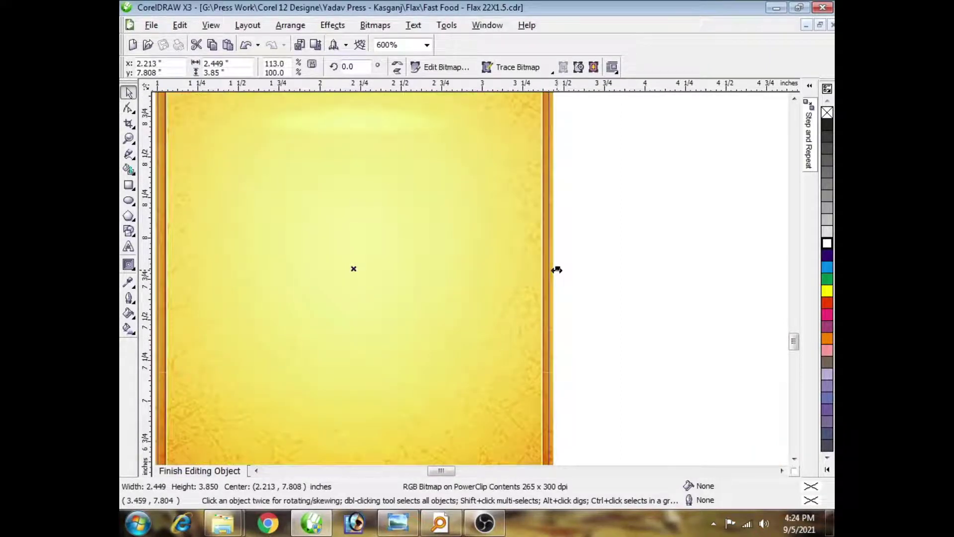
drag(558, 269, 505, 294)
Step: Stretch the bitmap down slightly past the frame's lower edge, to about 4.04 inches high
scroll(552, 273, down, 2)
scroll(430, 349, up, 3)
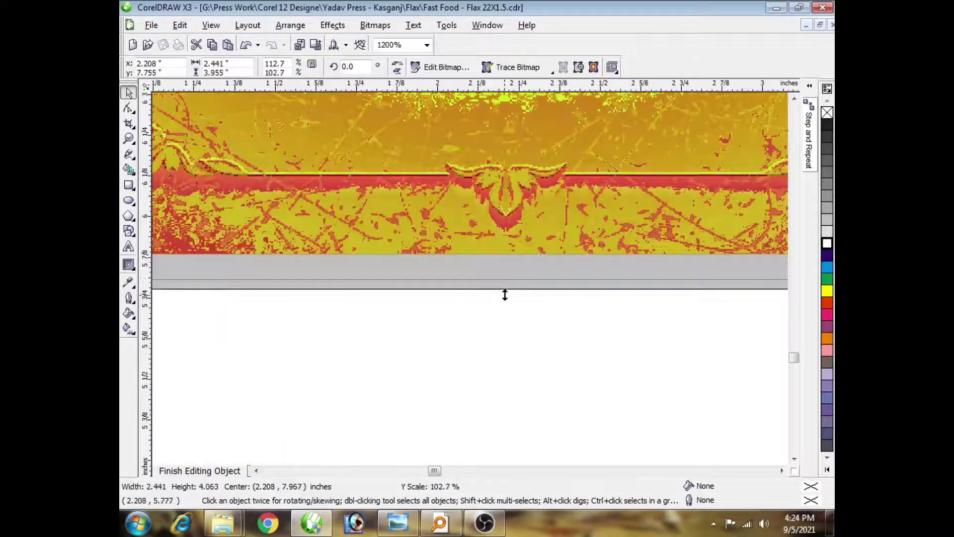
scroll(505, 294, down, 2)
scroll(470, 291, up, 1)
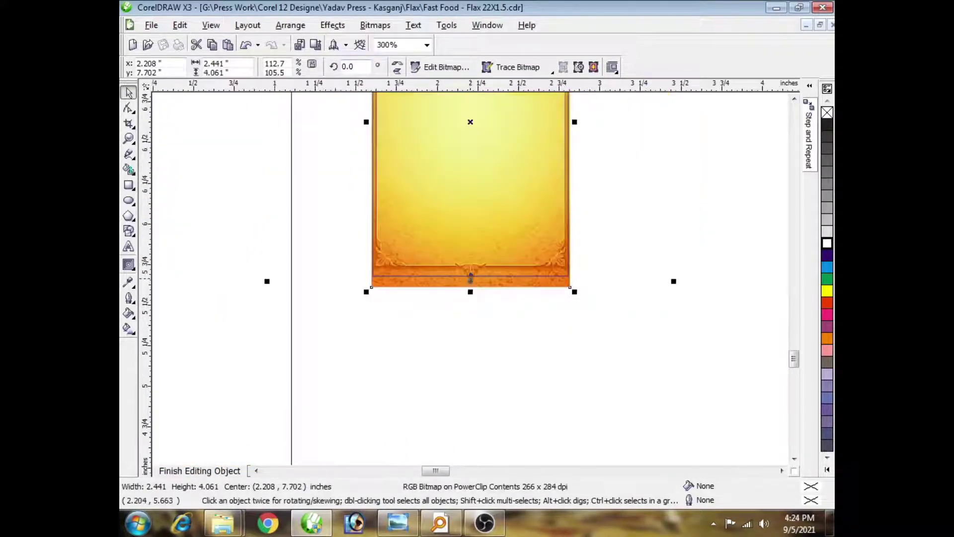
drag(470, 282, 470, 279)
scroll(470, 279, down, 3)
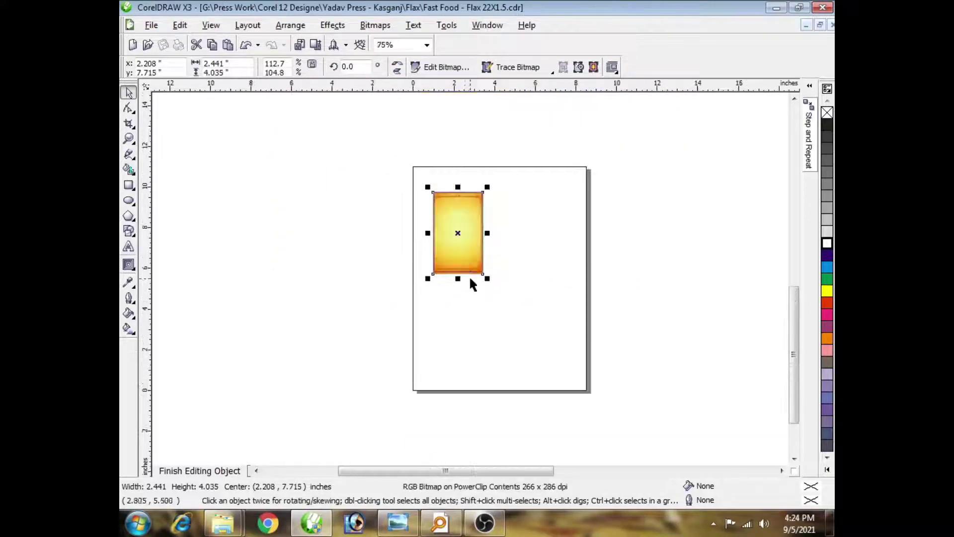
Step: Stretch the bitmap's upper edge past the frame to about 4.10 inches high and finish editing the PowerClip contents
scroll(471, 244, up, 2)
scroll(470, 238, up, 3)
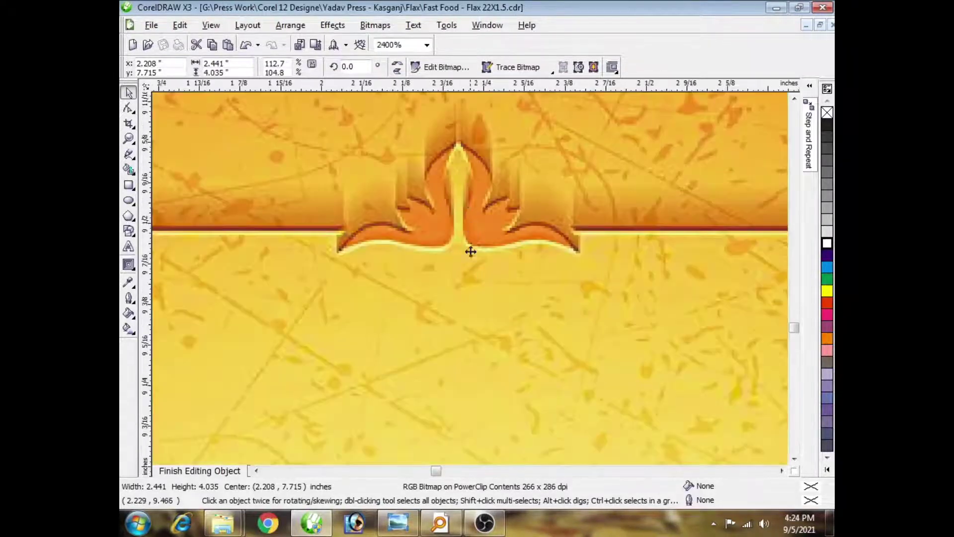
scroll(468, 249, down, 2)
drag(469, 249, 469, 236)
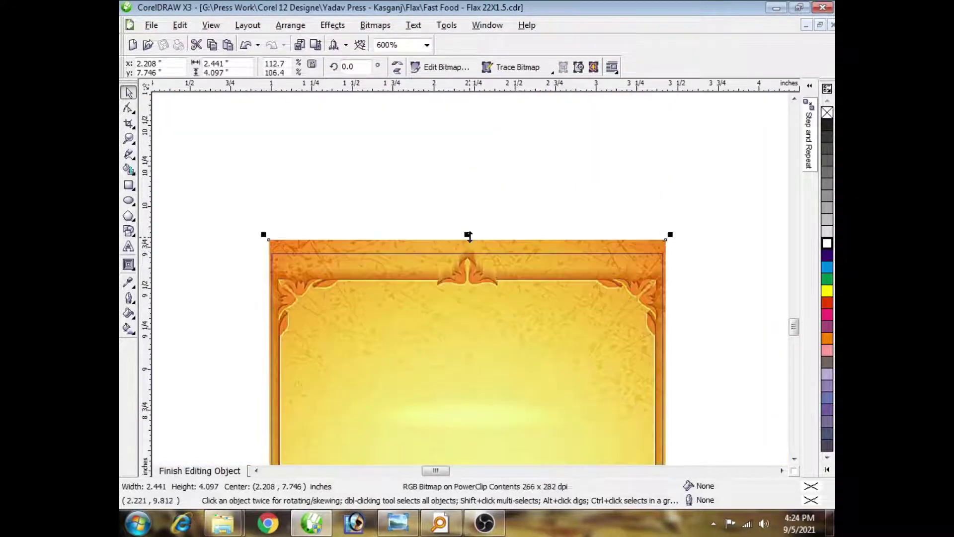
click(200, 470)
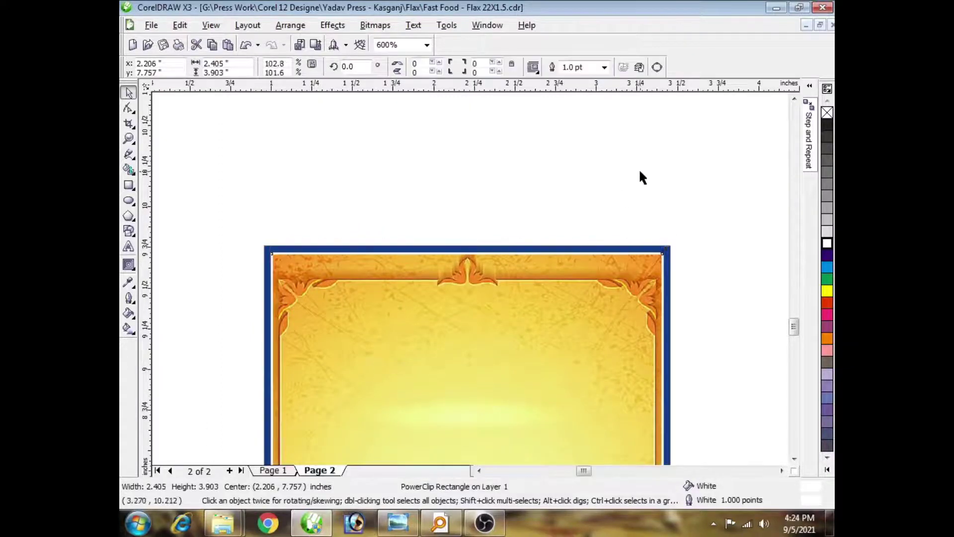
click(639, 168)
scroll(463, 306, down, 2)
scroll(469, 278, up, 1)
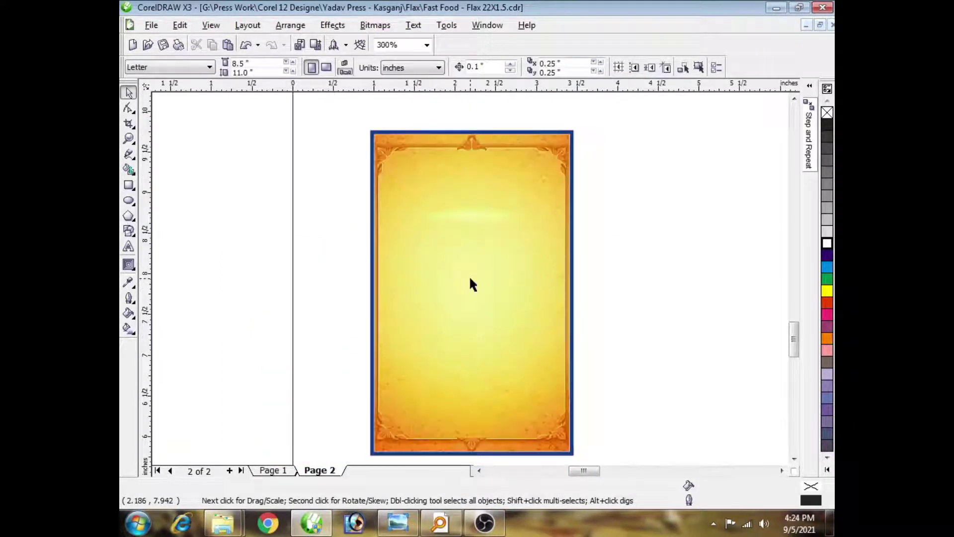
Step: Reopen the PowerClip contents, extend the bitmap's upper edge slightly higher, and finish editing
click(472, 171)
scroll(471, 130, up, 2)
ctrl+click(469, 325)
click(473, 329)
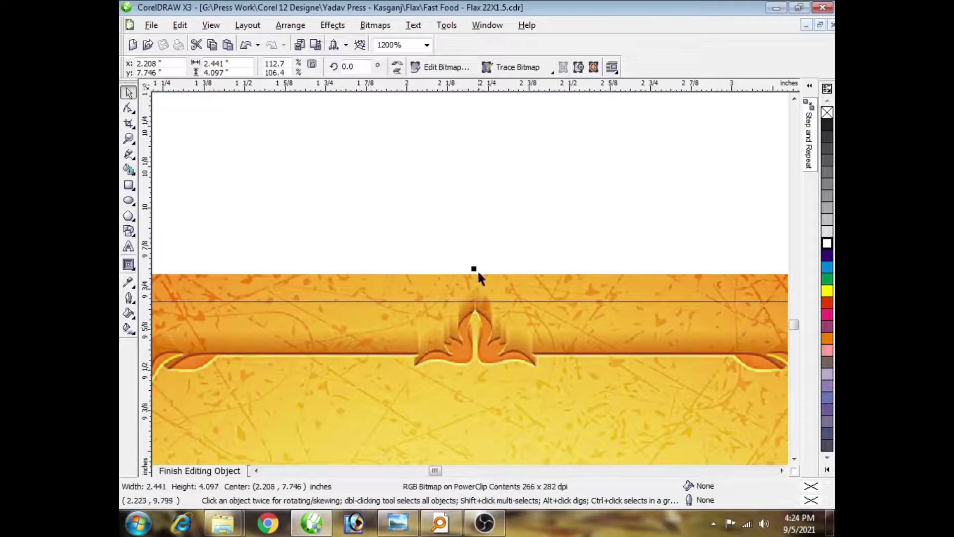
drag(476, 269, 475, 263)
scroll(475, 265, down, 1)
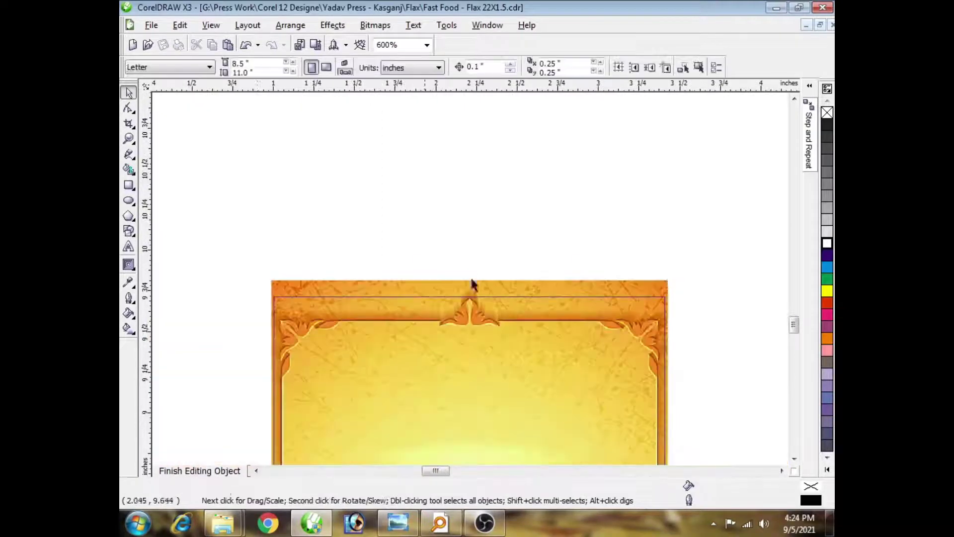
click(218, 471)
scroll(473, 298, down, 2)
scroll(470, 282, up, 1)
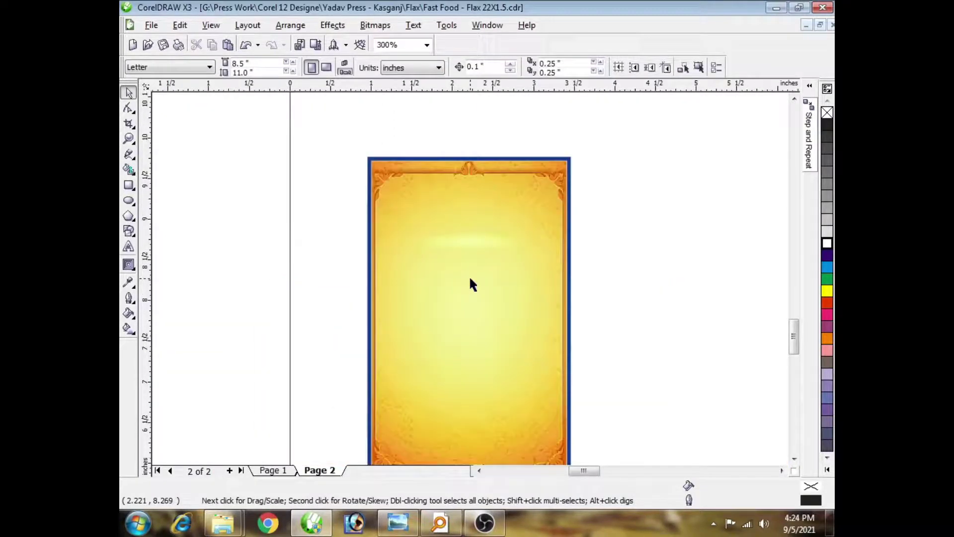
scroll(470, 279, down, 1)
scroll(467, 282, up, 1)
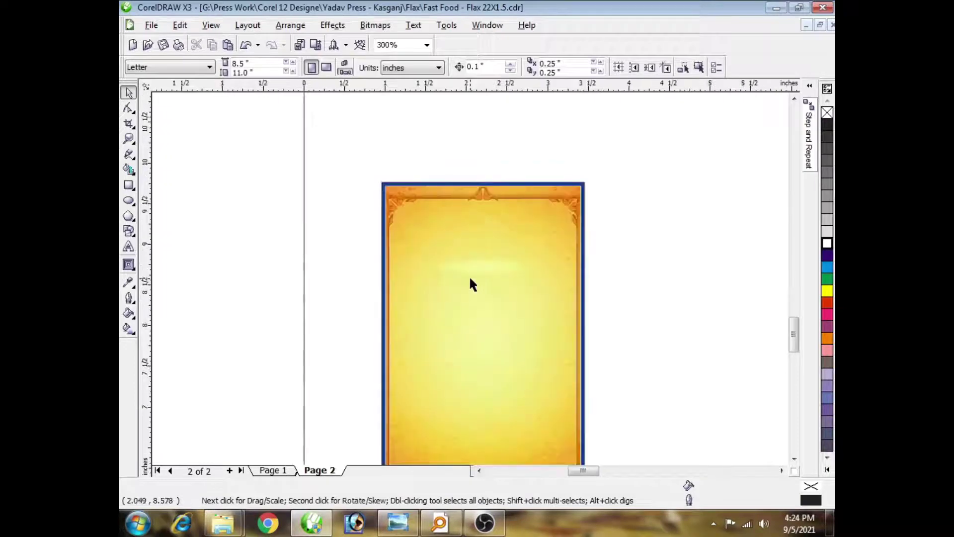
Step: Draw a rounded rectangle with corner roundness 25, about 0.91 by 0.77 inches, in the golden background's upper-left area
key(F6)
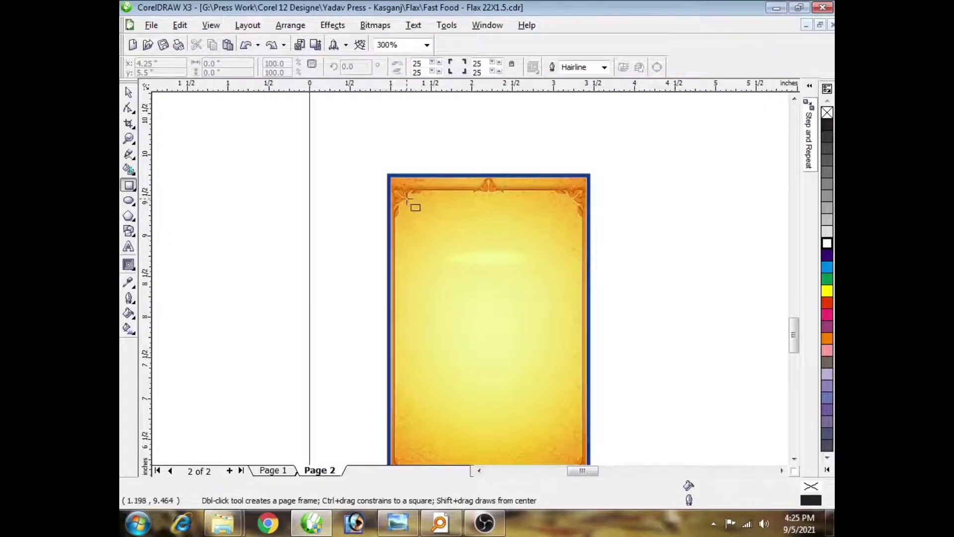
drag(407, 201, 481, 263)
scroll(489, 252, up, 2)
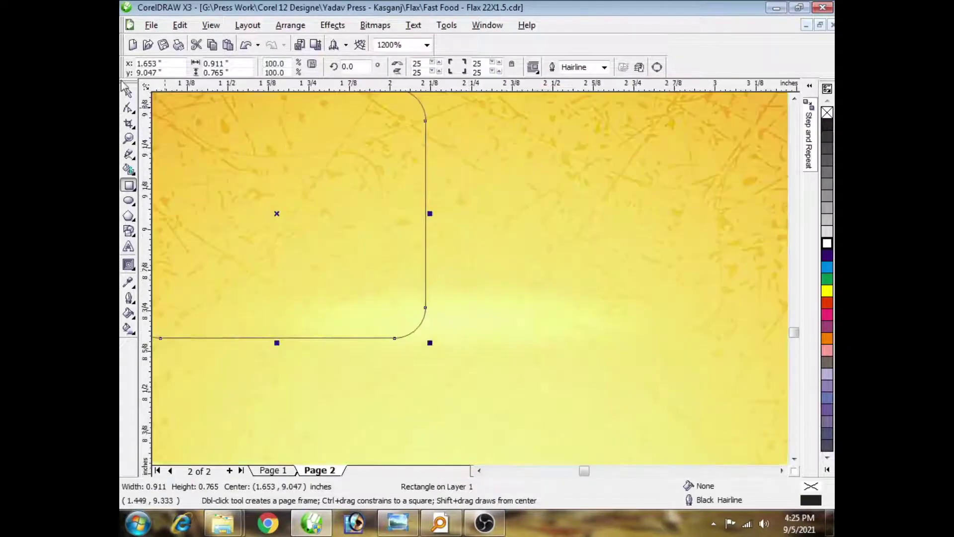
Step: Enlarge the rounded rectangle to about 1.14 by 0.96 inches and shift it slightly left
click(129, 92)
scroll(188, 137, down, 2)
scroll(484, 331, up, 1)
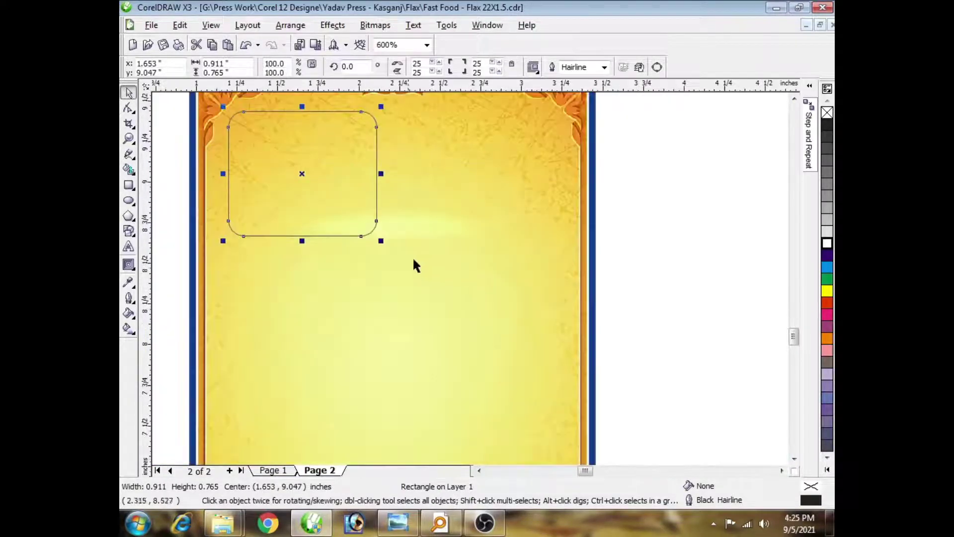
drag(381, 241, 419, 273)
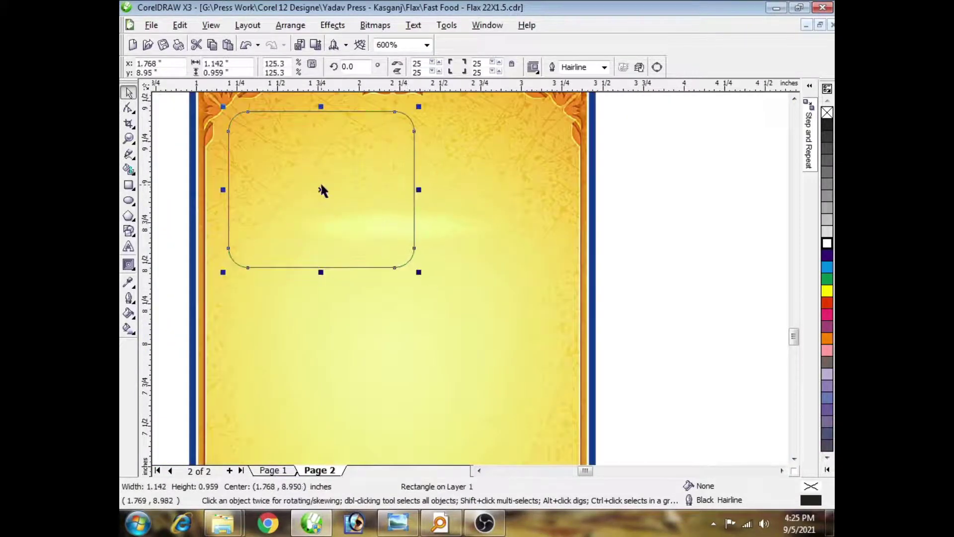
drag(322, 190, 314, 190)
Step: Find the Pospectus clipart folder in Everything and import Golden-Banner-Transparent-Background-PNG from it into the CorelDRAW layout
click(453, 529)
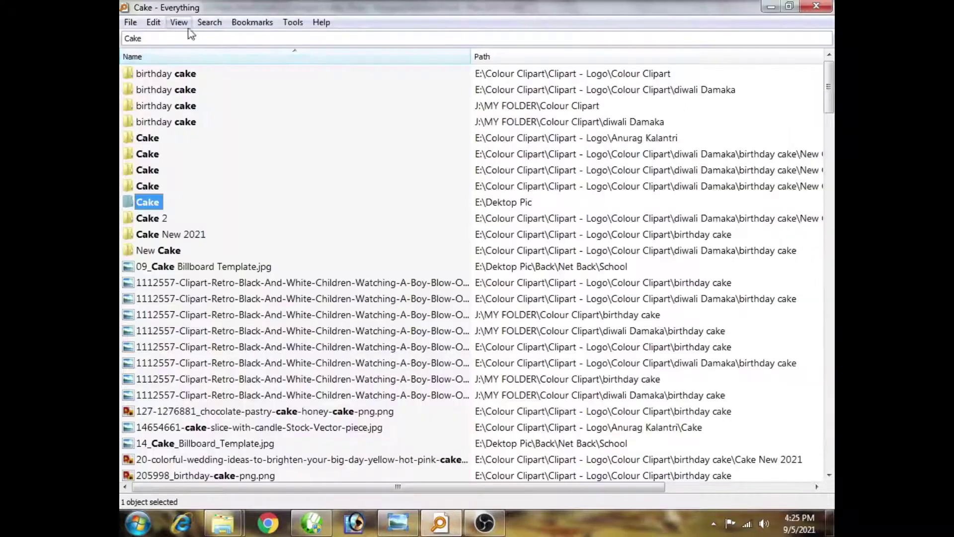
key(BackSpace)
text(POse)
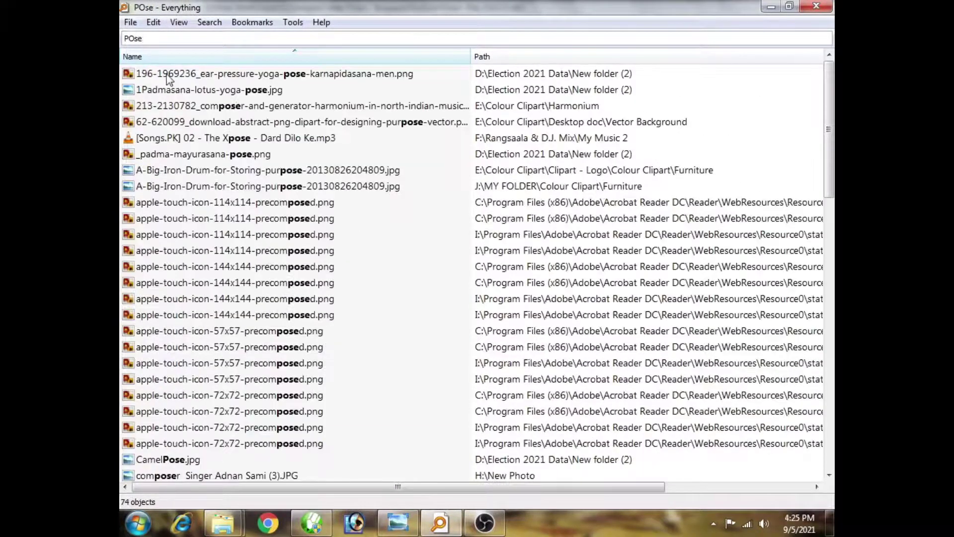
key(BackSpace)
text(t)
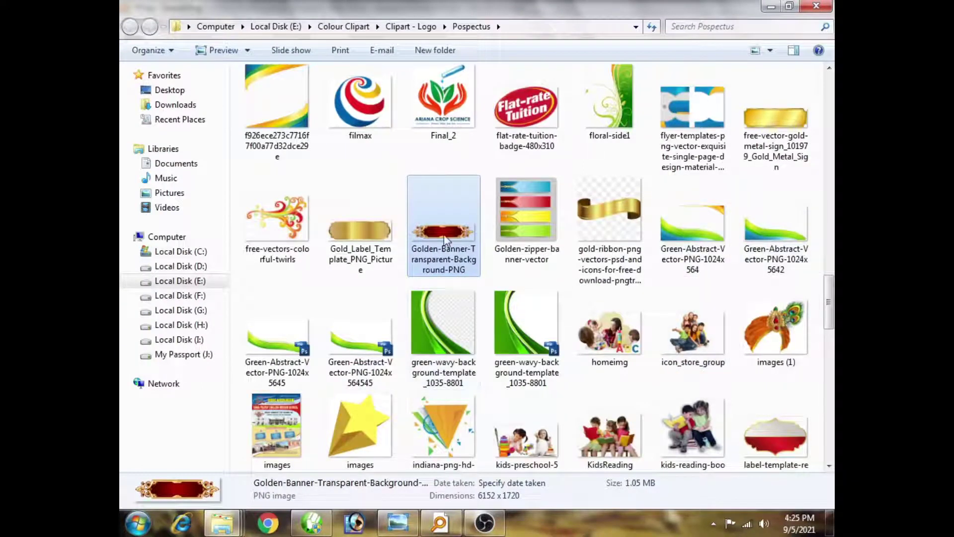
drag(446, 240, 323, 295)
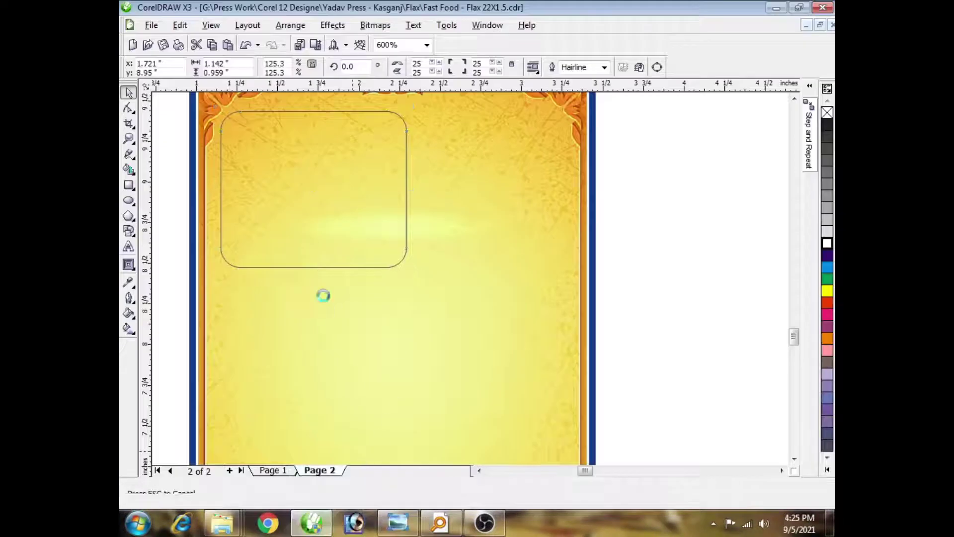
Step: Scale the golden banner down to about 1.06 by 0.30 inches and position it just below the rounded rectangle
scroll(381, 299, down, 3)
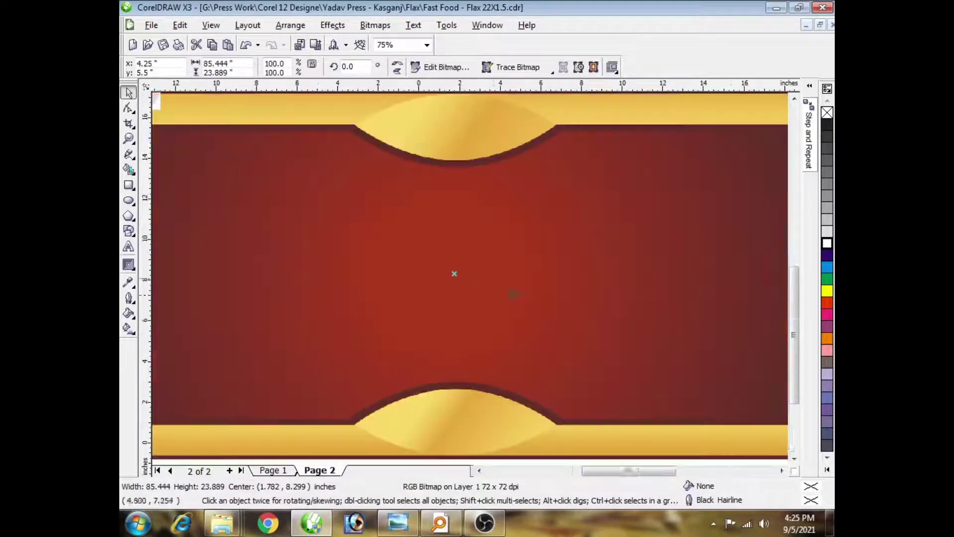
scroll(515, 294, down, 2)
drag(659, 337, 449, 310)
scroll(472, 283, up, 2)
scroll(472, 283, up, 5)
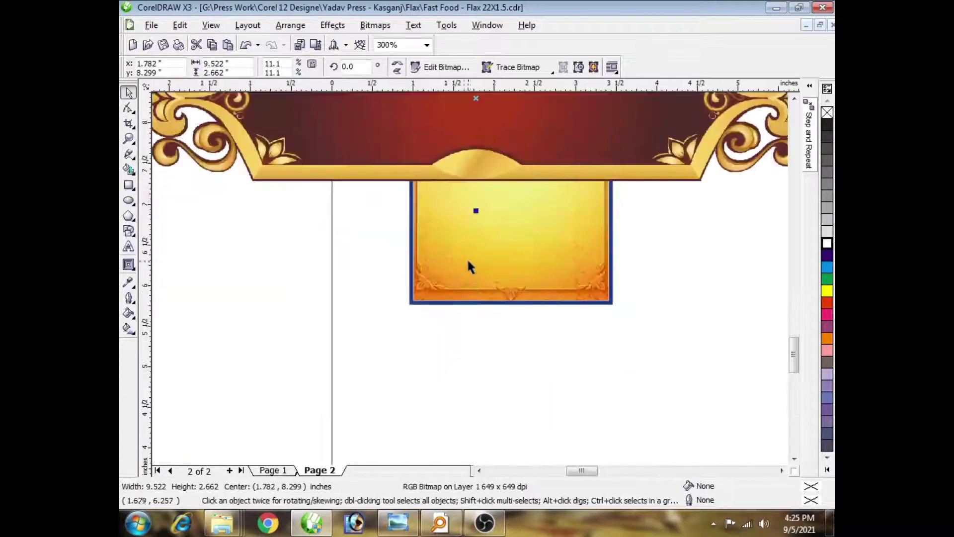
mouse_move(475, 271)
mouse_down()
mouse_move(462, 268)
mouse_move(472, 258)
mouse_up()
scroll(473, 246, up, 2)
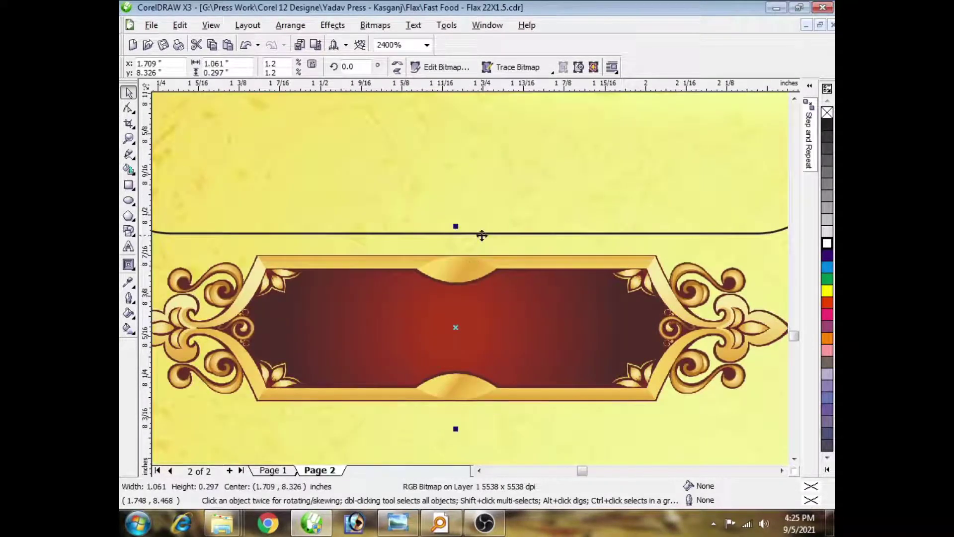
Step: Align the banner's vertical centre with the rounded rectangle and scale both together to about 0.96 by 1.06 inches
scroll(481, 234, down, 2)
shift+click(526, 124)
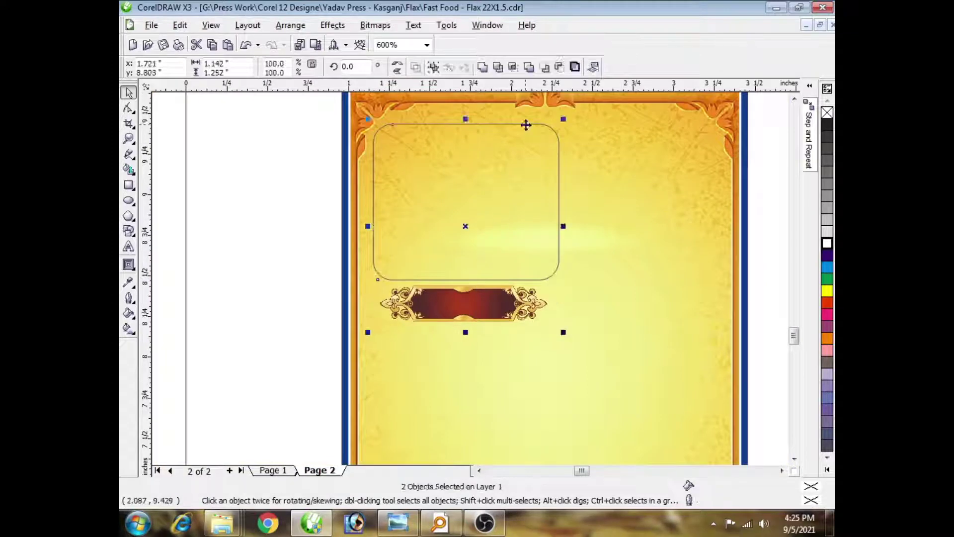
key(c)
drag(566, 332, 546, 319)
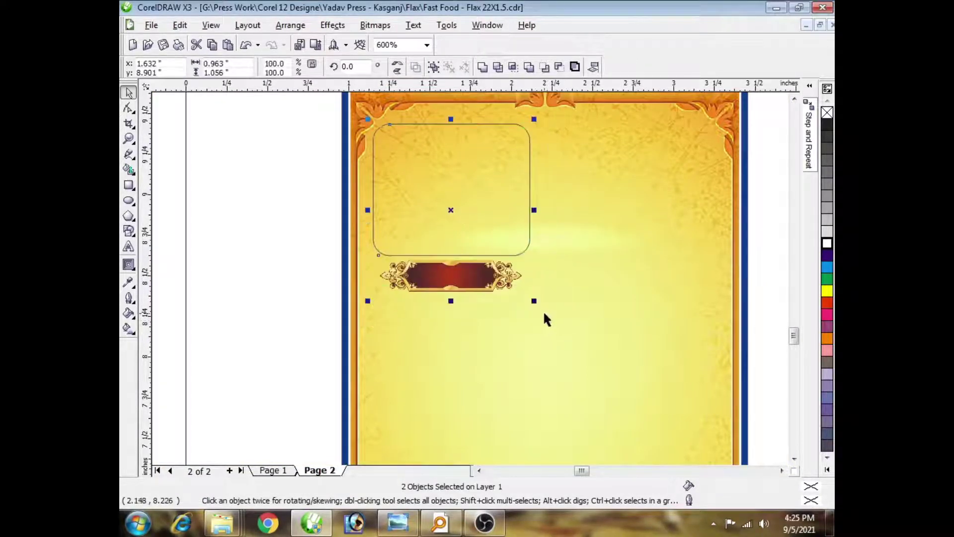
Step: Duplicate the frame and banner side by side to the right, and enlarge the left banner to about 0.99 by 0.28 inches
drag(451, 214, 616, 212)
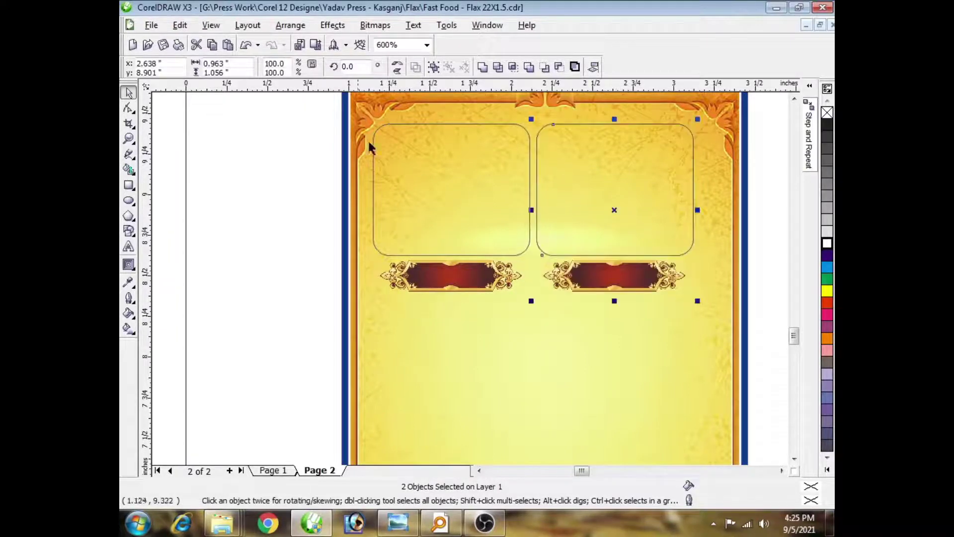
drag(293, 96, 745, 358)
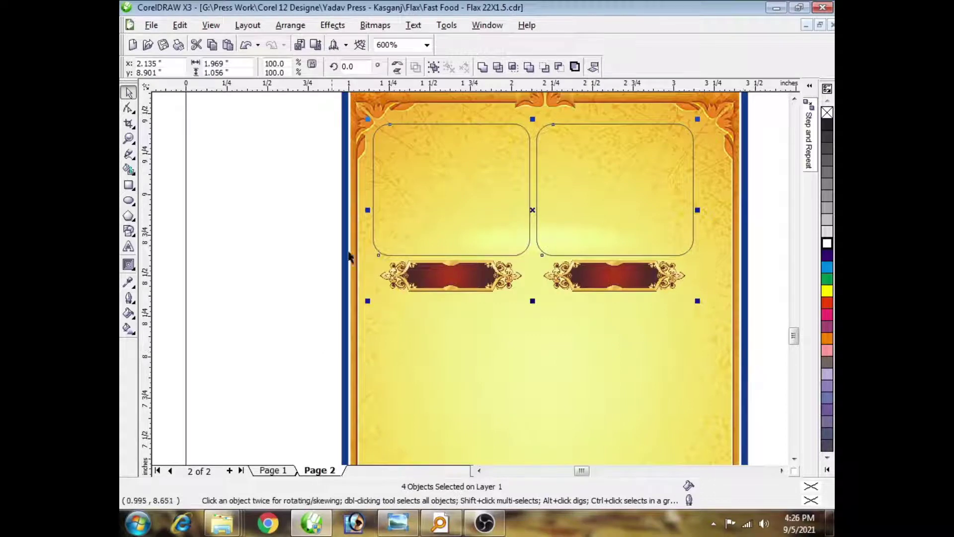
drag(279, 226, 522, 321)
scroll(509, 280, up, 1)
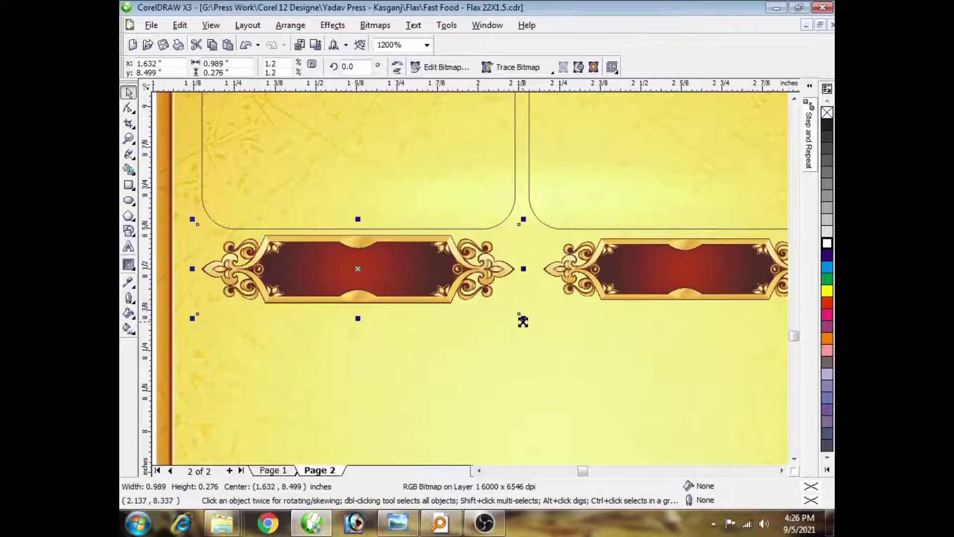
Step: Replace the right banner with a copy of the enlarged left banner, centred beneath the right frame
click(599, 272)
key(Delete)
drag(463, 269, 524, 261)
shift+click(622, 229)
key(c)
scroll(622, 230, down, 2)
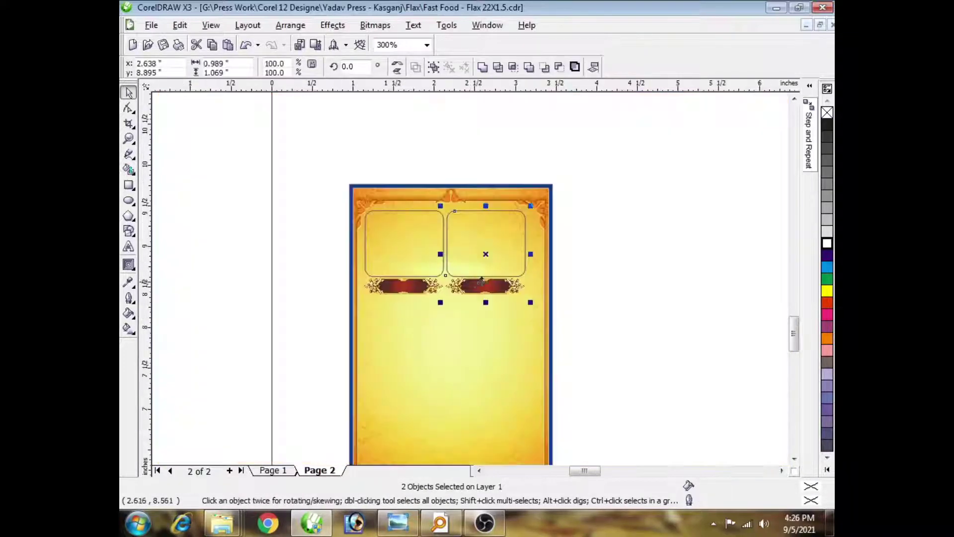
Step: Group the two frames with their banners and centre the group horizontally on the blue-bordered background
click(639, 257)
drag(258, 185, 535, 342)
key(ctrl+g)
key(ctrl+a)
key(c)
click(592, 323)
Step: Scale the group of frames and banners up from its centre to about 2.11 by 1.13 inches
scroll(544, 298, up, 1)
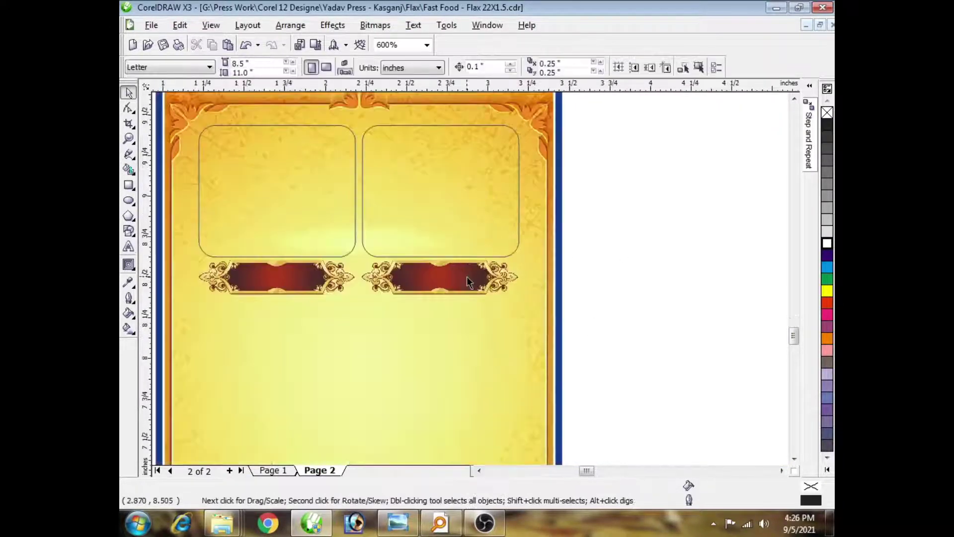
click(467, 277)
drag(526, 304, 537, 315)
scroll(535, 235, down, 1)
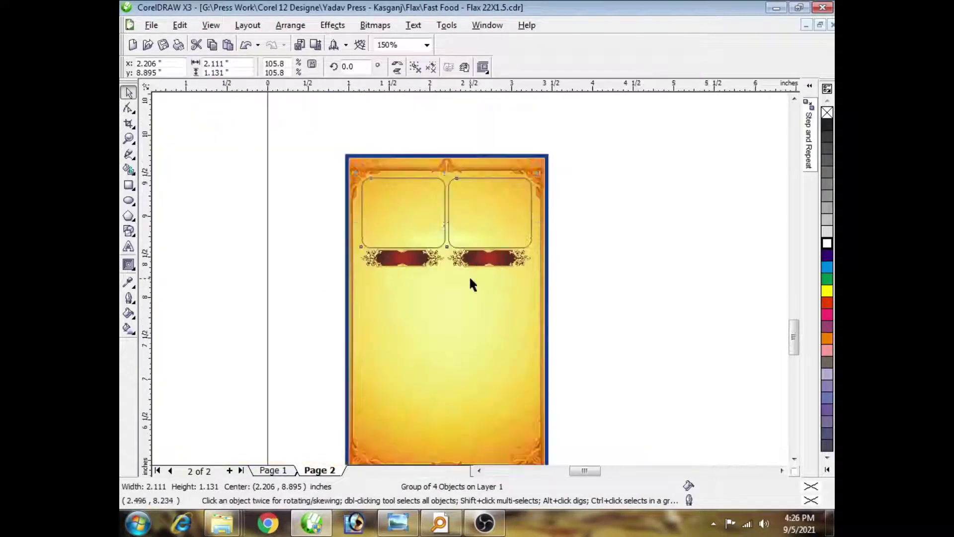
Step: Duplicate the group about 1.15 inches straight down and repeat the duplication to make three rows of frames
drag(478, 249, 478, 343)
right_click(478, 343)
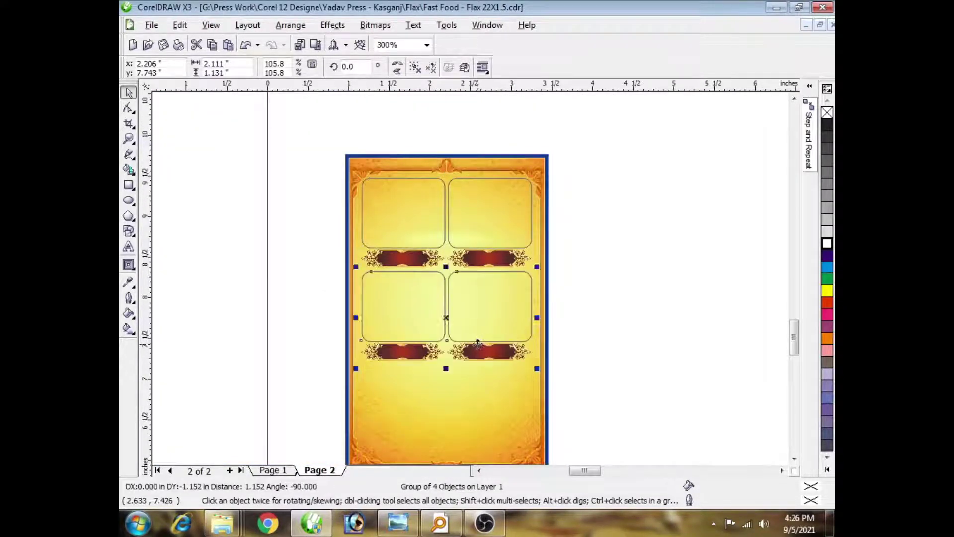
key(ctrl+r)
scroll(537, 273, down, 1)
click(537, 273)
scroll(436, 287, up, 1)
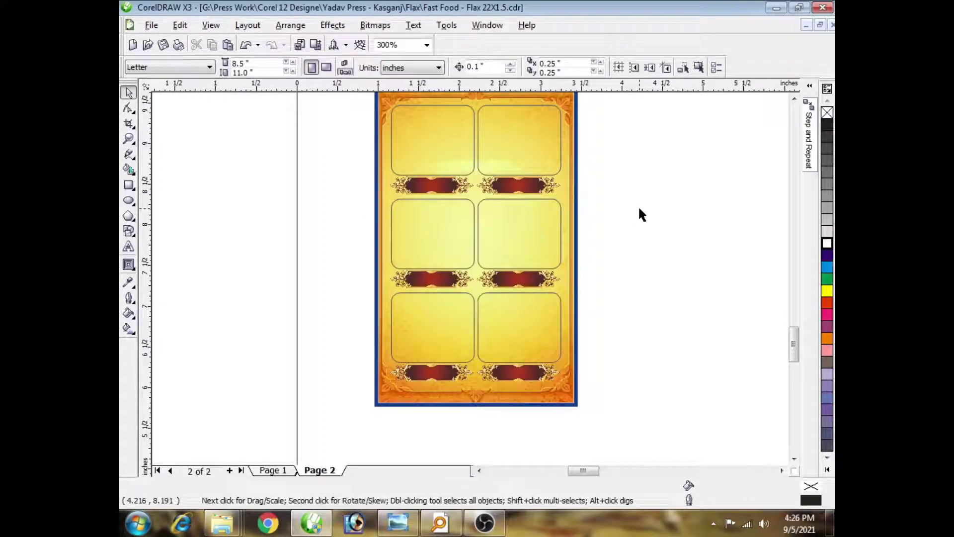
Step: Examine the placement and spacing of the three rows of frames and banners inside the border
scroll(460, 215, up, 1)
scroll(470, 279, down, 1)
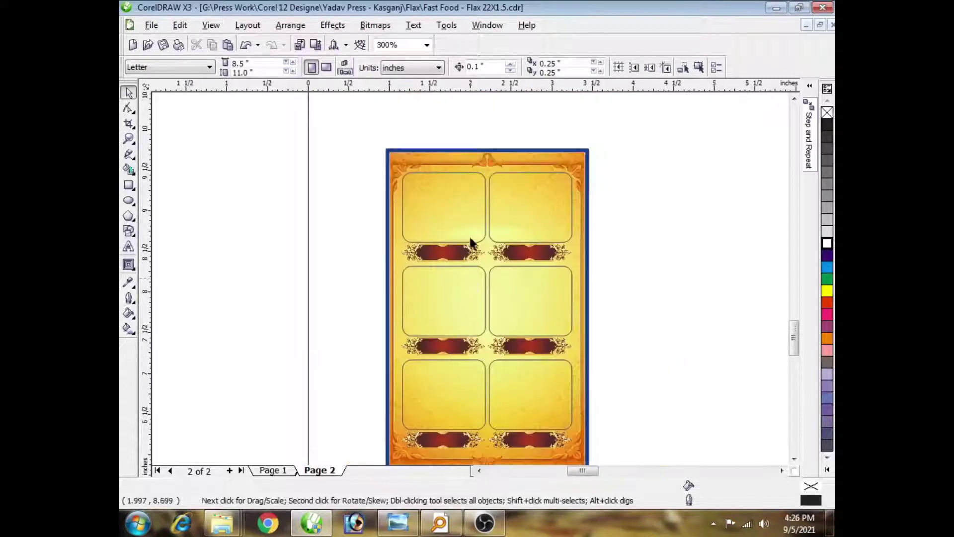
scroll(470, 279, up, 1)
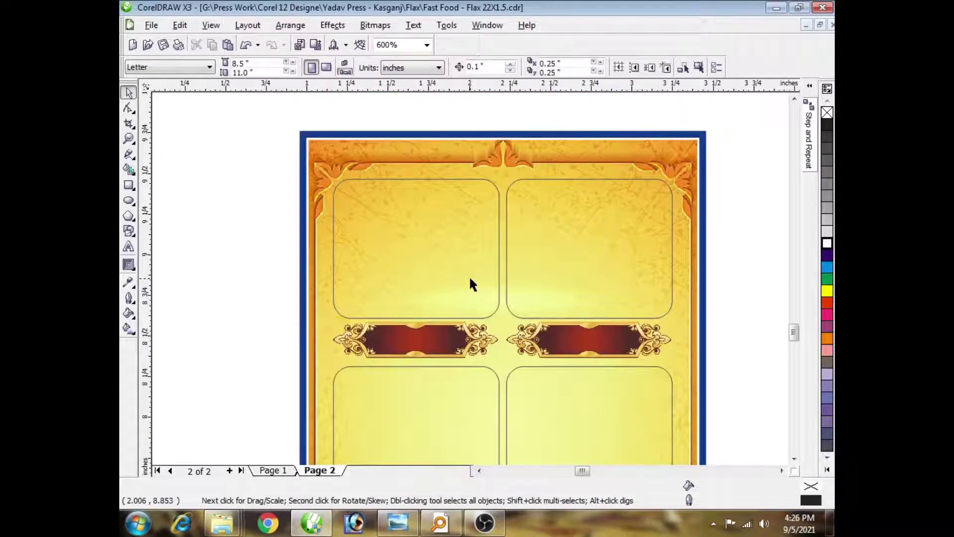
scroll(470, 279, down, 1)
scroll(470, 279, up, 1)
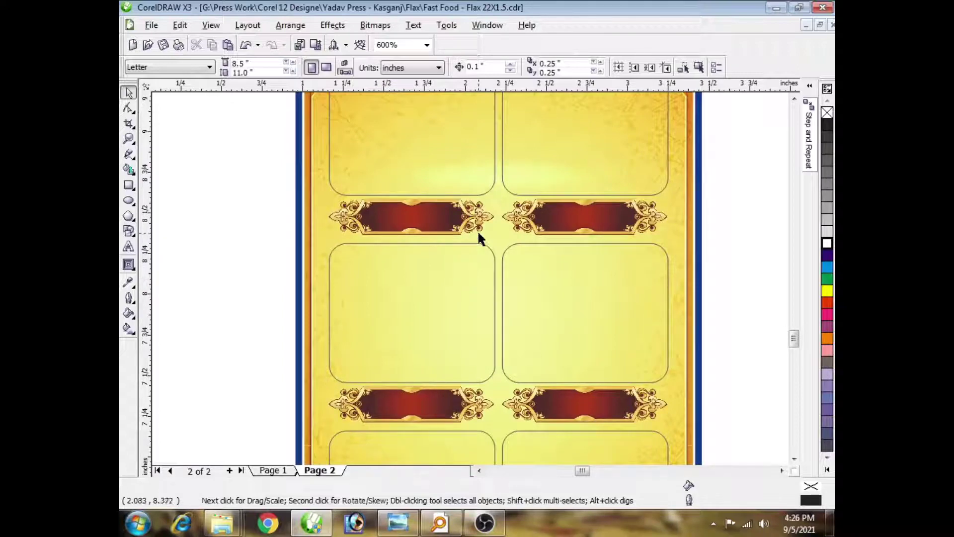
scroll(469, 275, down, 2)
scroll(469, 275, up, 1)
scroll(469, 275, down, 2)
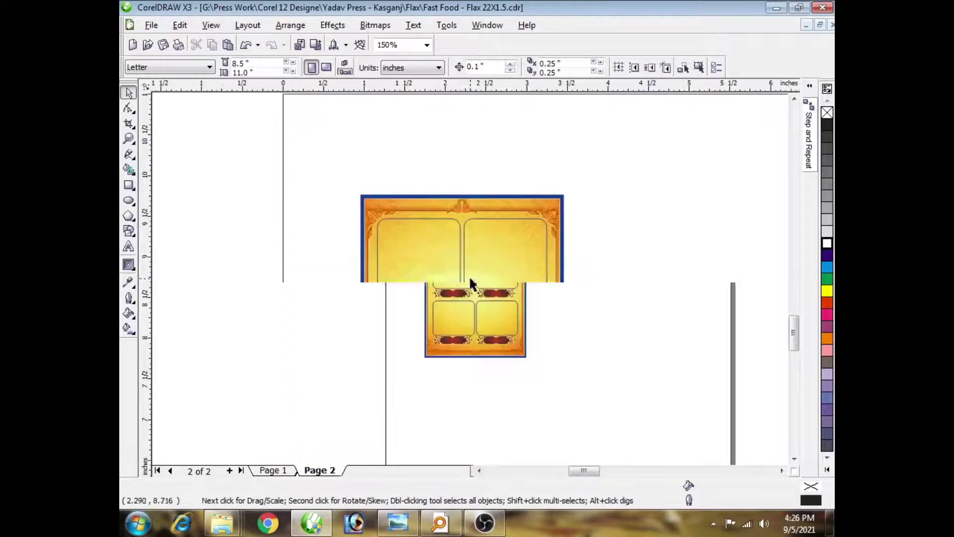
Step: Ungroup the first row and place the white text स्वीट कार्न on its left banner, centred horizontally
click(457, 222)
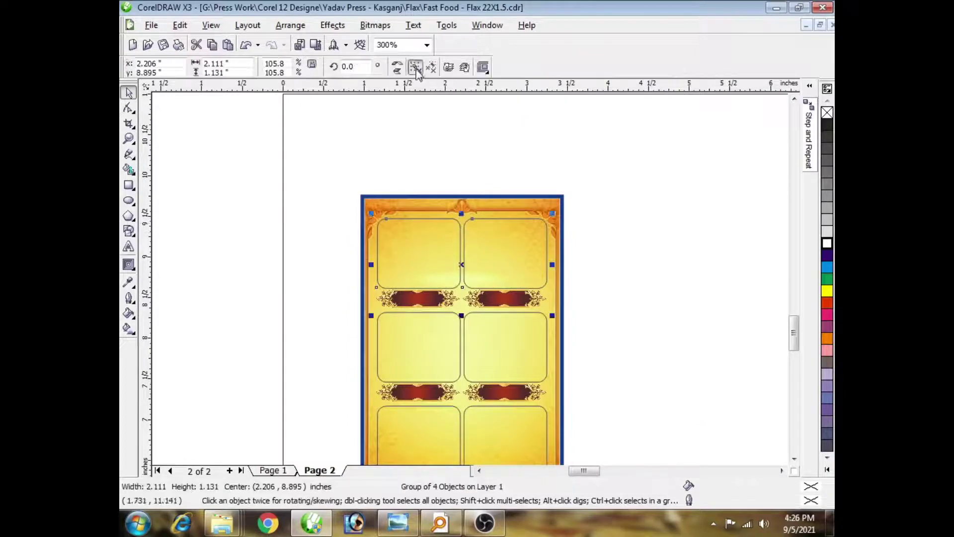
key(Escape)
scroll(386, 282, down, 2)
drag(235, 305, 485, 280)
scroll(471, 279, up, 2)
scroll(484, 259, up, 2)
shift+click(437, 277)
key(c)
click(375, 171)
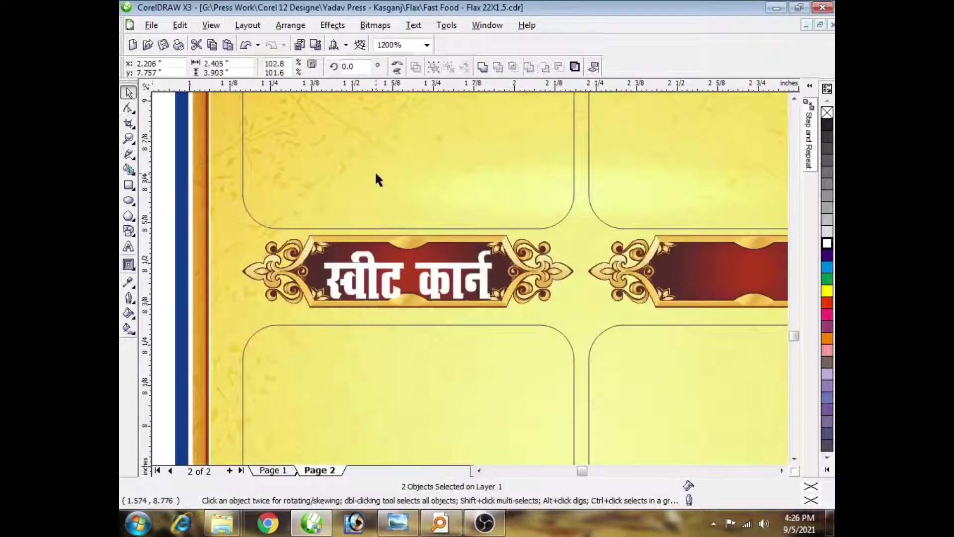
Step: Reduce the banner text to 10.912 pt, replace its wording with पनीर, and clear its transformations
click(428, 265)
key(F8)
key(ctrl+a)
key(ctrl+KP_2)
key(ctrl+KP_2)
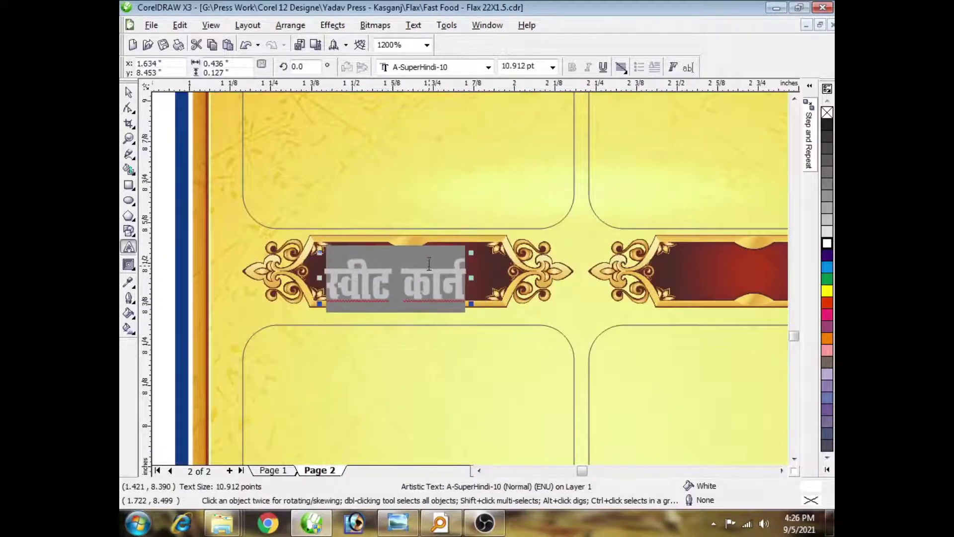
text(पनीर)
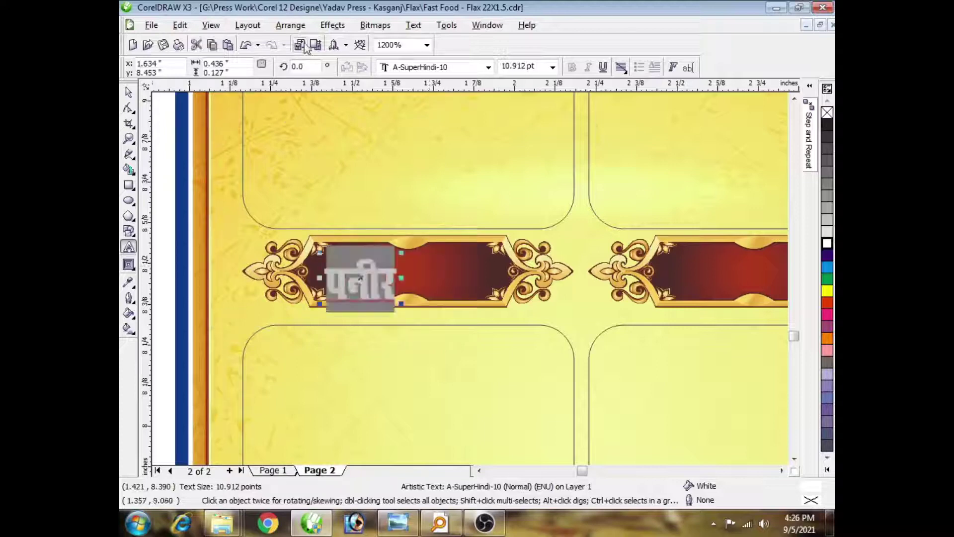
click(297, 27)
click(314, 55)
key(ctrl+space)
Step: Centre the पनीर text within the banner and resize it to about 0.43 by 0.11 inches
scroll(374, 268, up, 1)
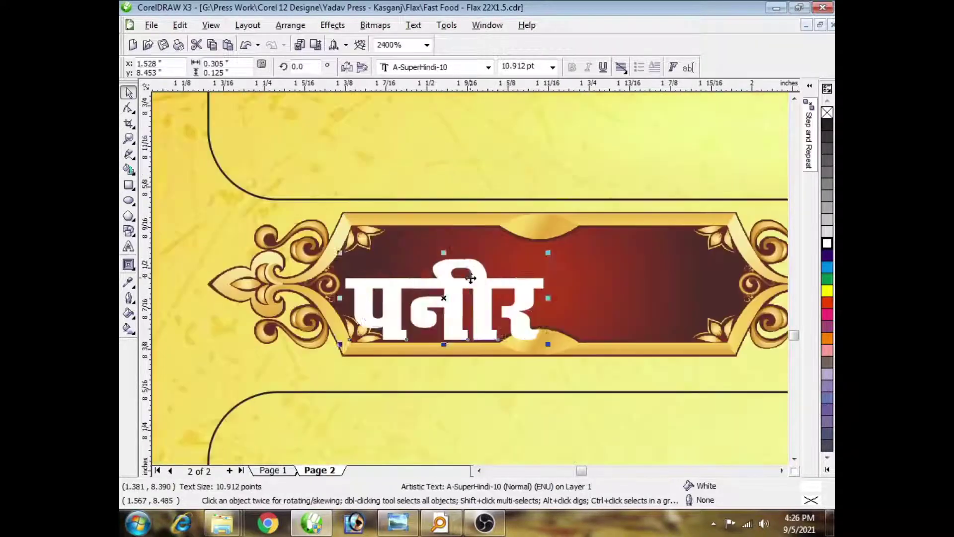
drag(467, 273, 550, 262)
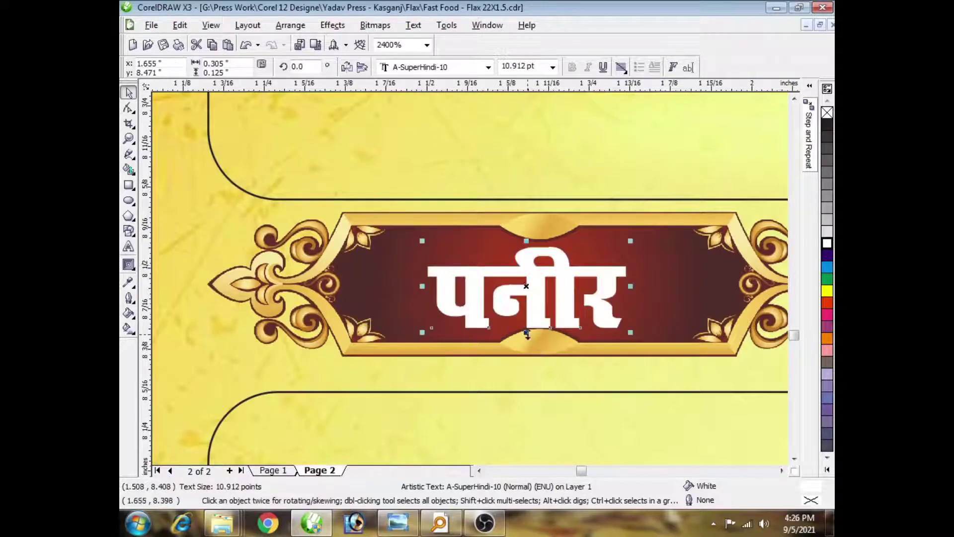
drag(527, 334, 526, 325)
drag(630, 286, 669, 282)
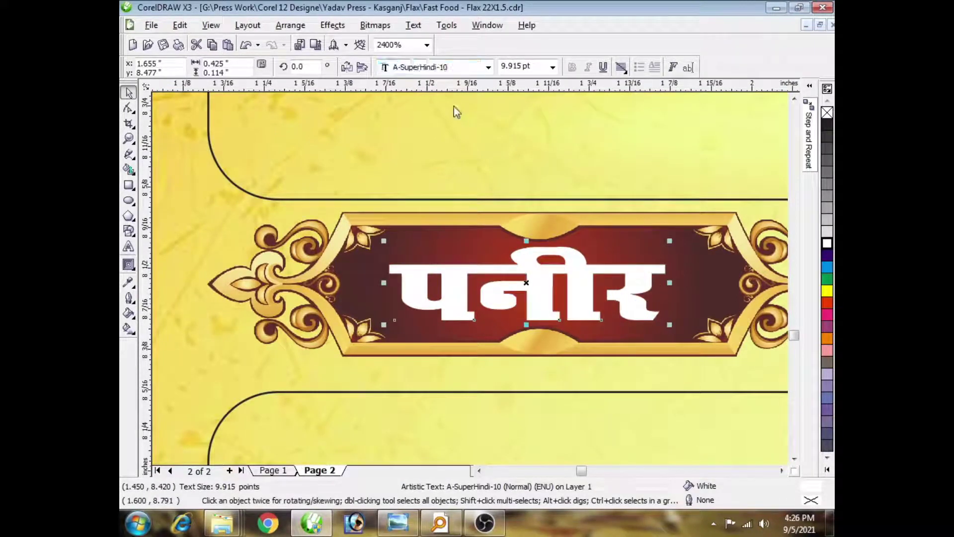
Step: Change the पनीर text's font to BHARTIYA HINDI_206
key(ctrl+shift+f)
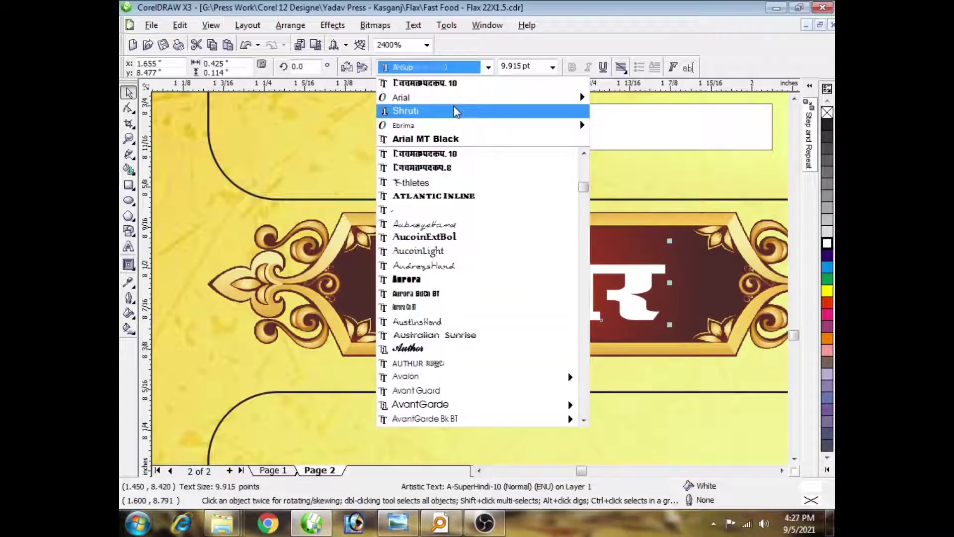
text(bh)
key(Down)
key(Down)
key(Down)
key(Down)
key(Down)
key(Down)
key(Down)
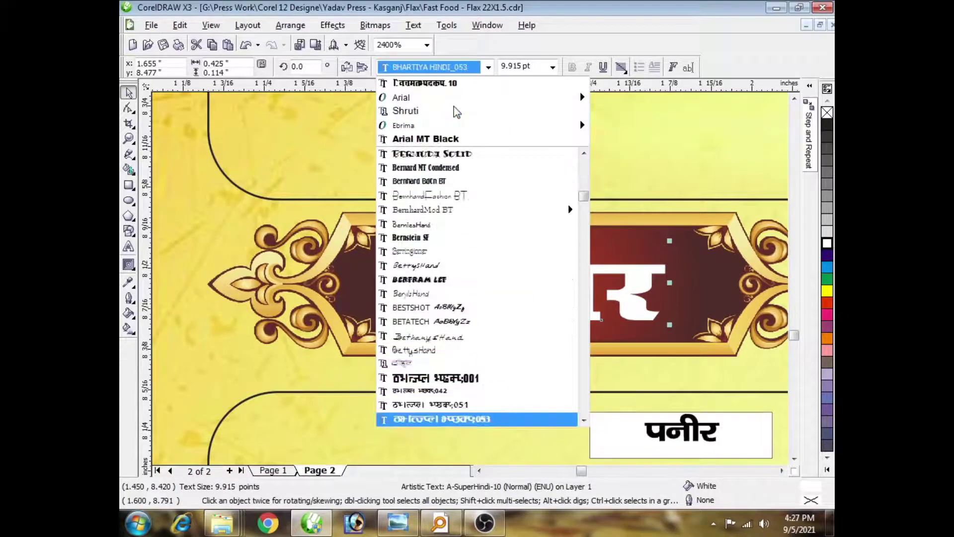
key(Down)
key(Down)
key(Down)
key(Down)
key(Down)
key(Down)
key(Down)
key(Down)
key(Down)
key(Down)
key(Down)
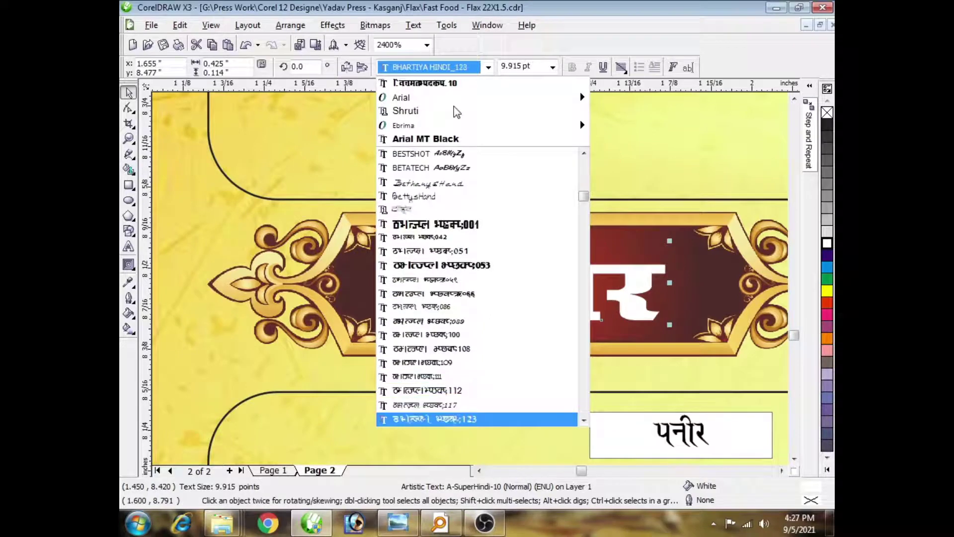
key(Down)
key(Down)
key(Down)
key(Down)
key(Down)
key(Down)
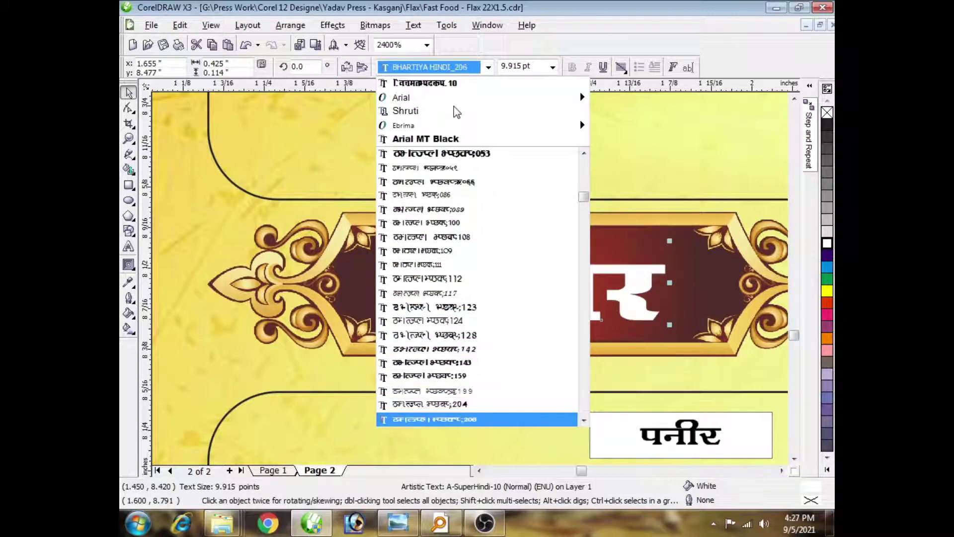
key(Return)
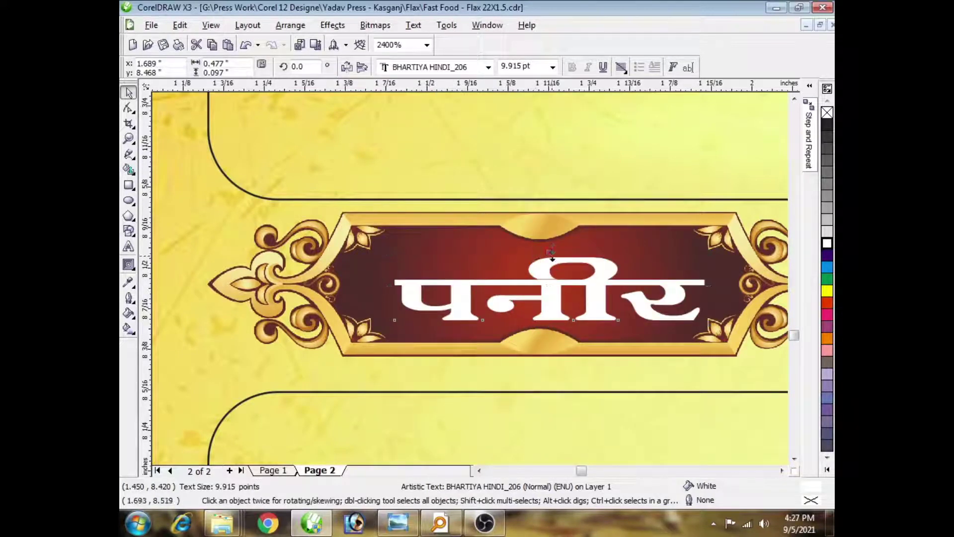
Step: Increase the पनीर text's height to about 0.115 inches and centre it on the first row's left banner
drag(552, 256, 552, 244)
shift+click(545, 224)
key(c)
key(e)
scroll(545, 225, down, 2)
click(497, 225)
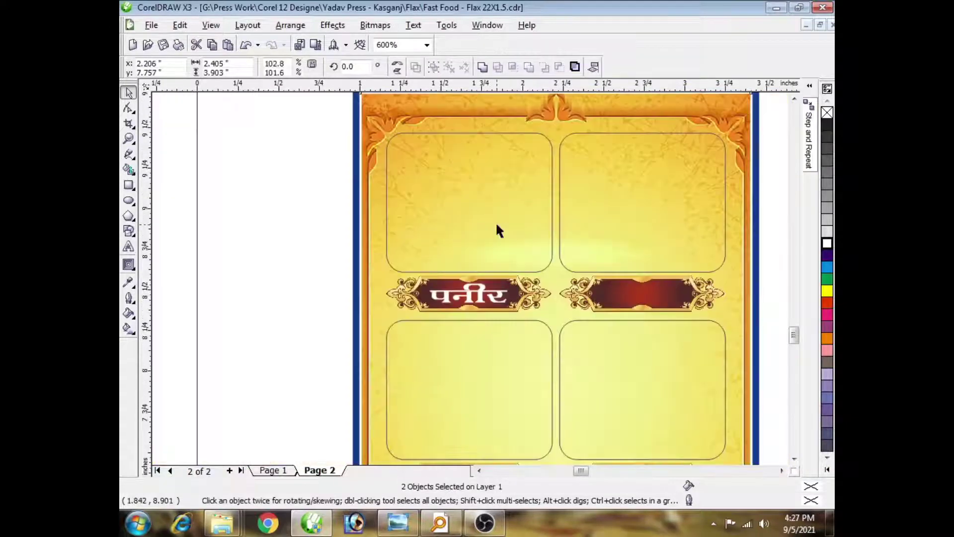
scroll(486, 325, up, 2)
click(476, 255)
scroll(631, 272, down, 1)
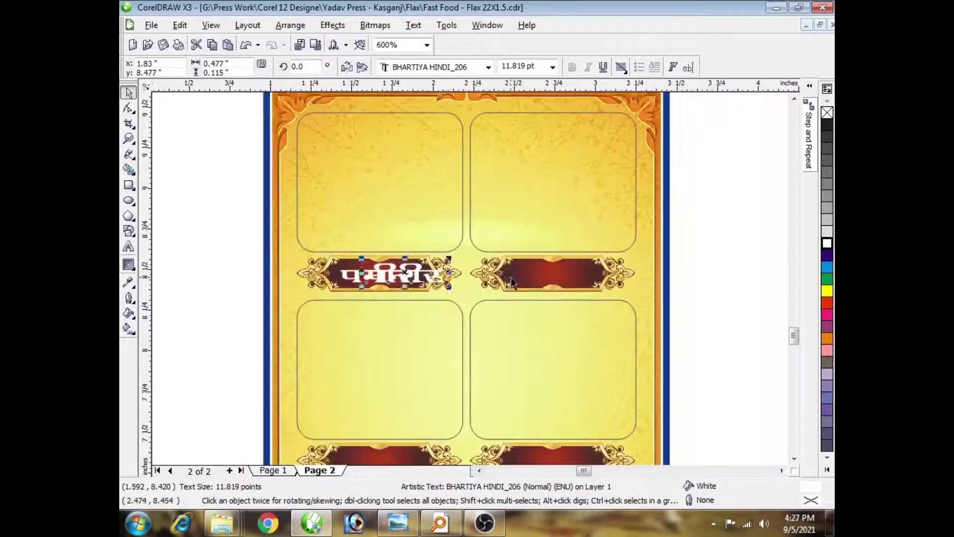
shift+click(547, 277)
key(c)
click(673, 252)
scroll(556, 276, up, 2)
double_click(484, 270)
key(ctrl+z)
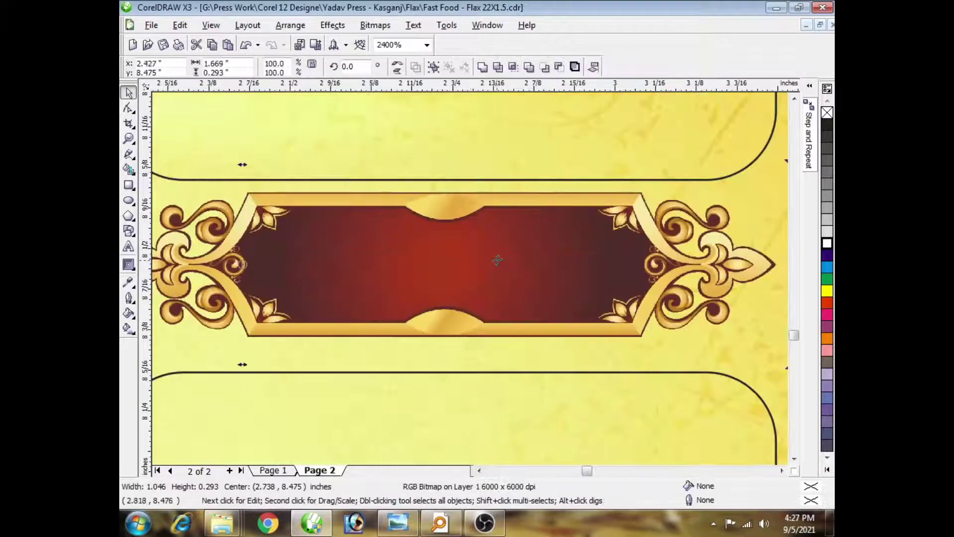
scroll(495, 258, down, 2)
key(ctrl+z)
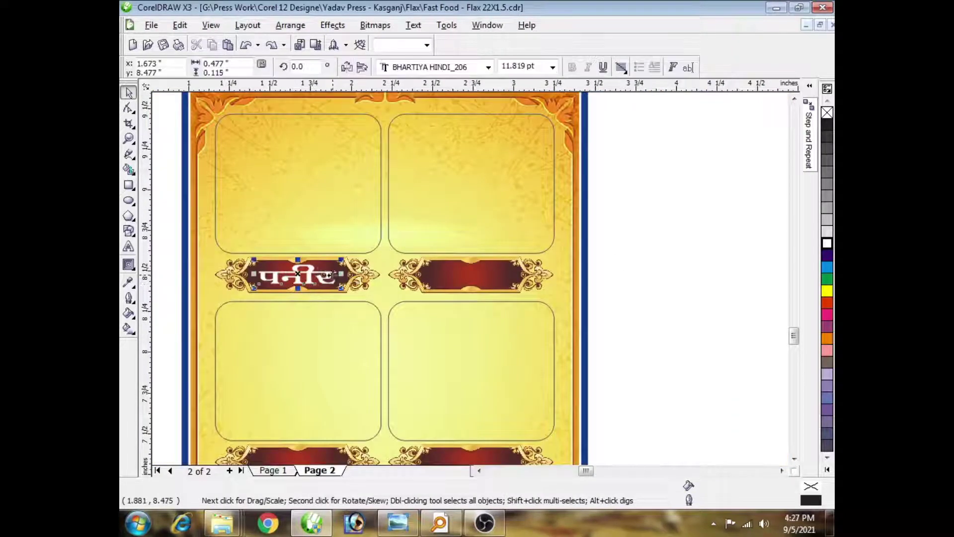
Step: Copy the पनीर text onto the first row's right banner and centre it horizontally there
drag(318, 273, 441, 274)
right_click(441, 274)
shift+click(460, 275)
key(c)
key(Escape)
Step: Replace the copied text on the right banner with सफल मटर and clear its transformations
scroll(466, 279, up, 2)
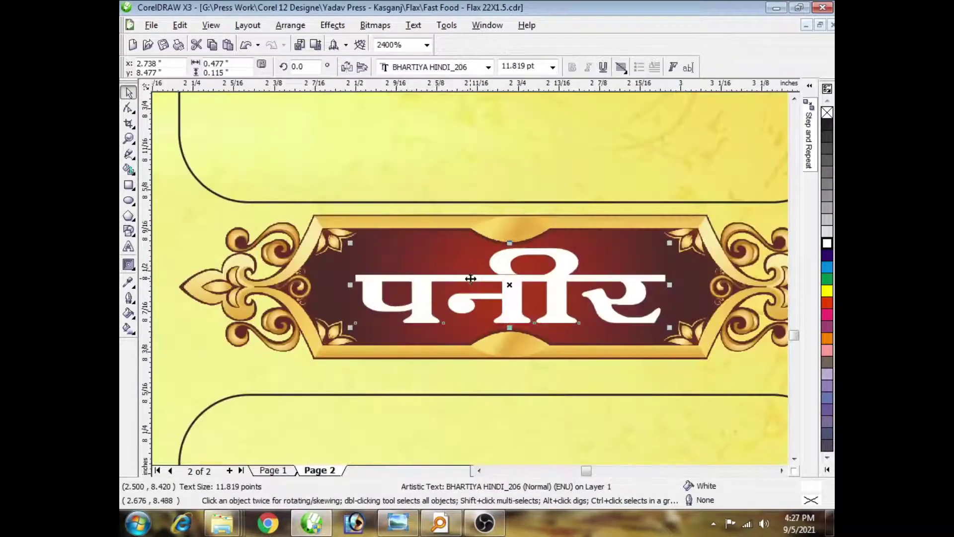
double_click(470, 276)
text(सफलज)
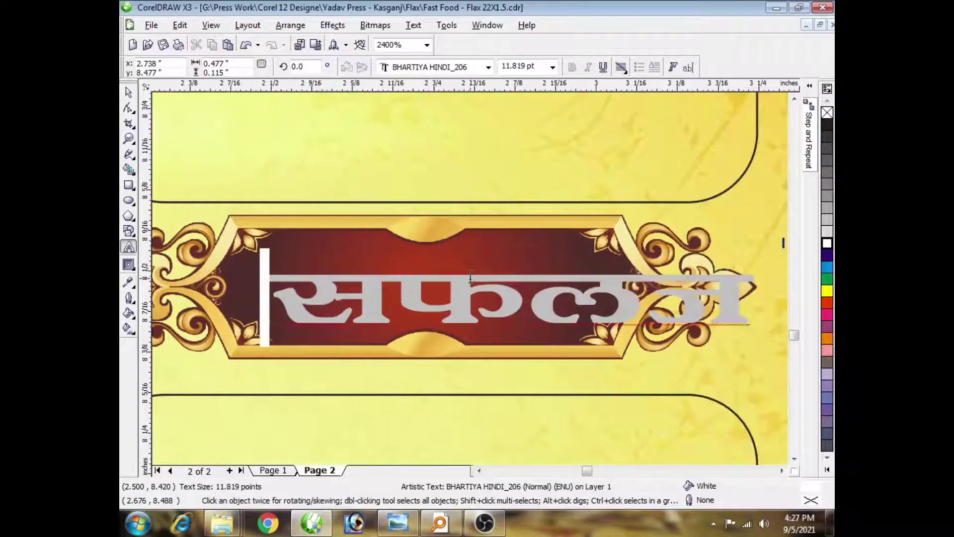
key(BackSpace)
text(मटर)
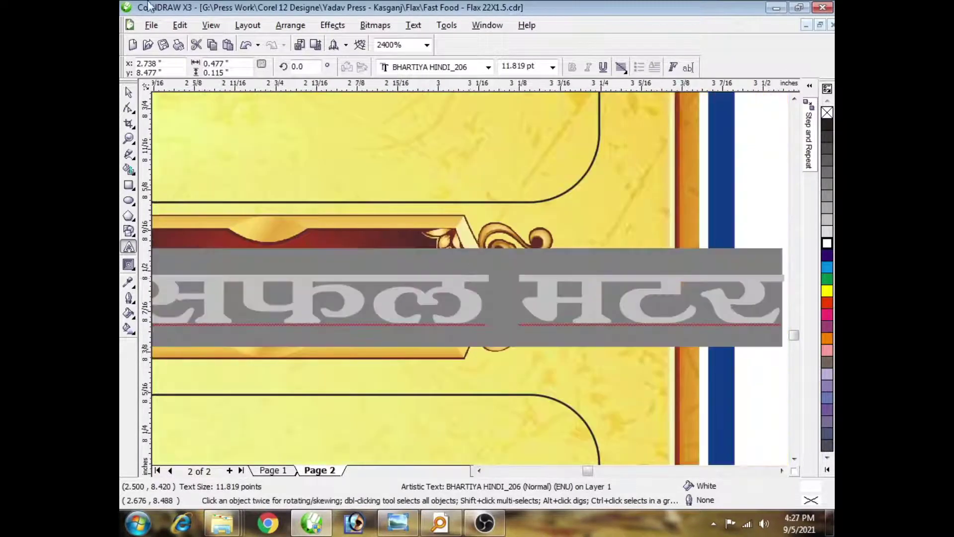
click(290, 25)
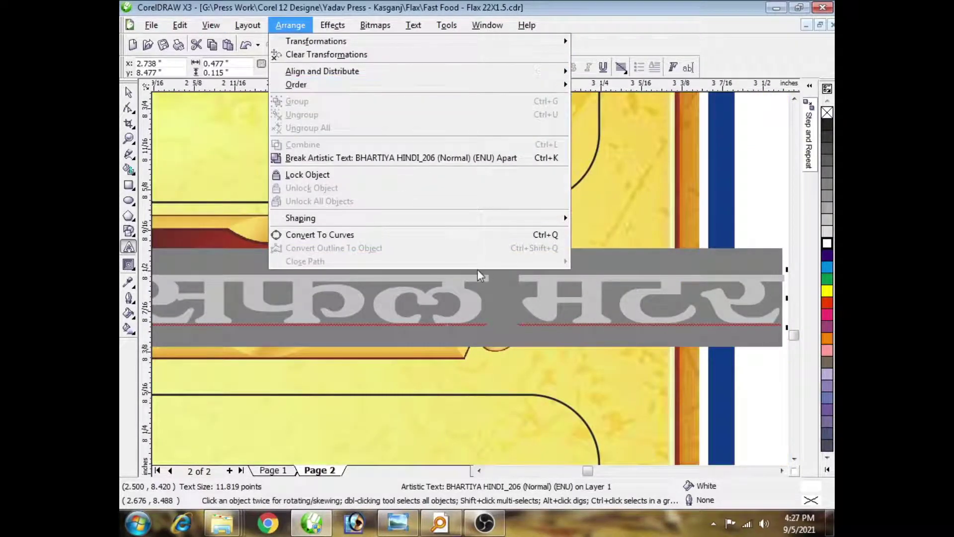
click(377, 52)
Step: Centre the सफल मटर text horizontally and vertically on the first row's right banner
key(ctrl+space)
scroll(376, 276, down, 2)
shift+click(445, 274)
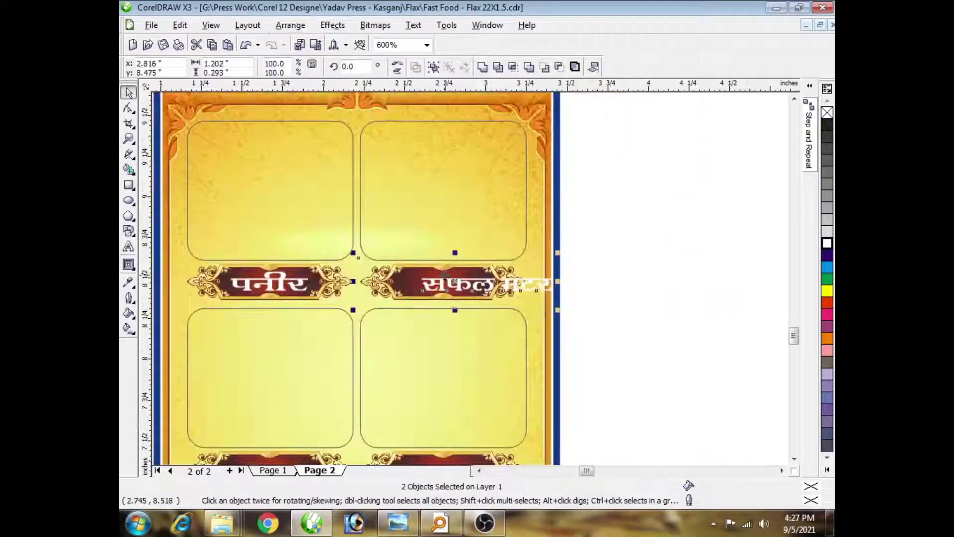
key(c)
key(e)
click(610, 255)
Step: Narrow the सफल मटर text symmetrically to about 0.567 inches wide so it fits inside the banner
scroll(427, 276, up, 2)
click(508, 283)
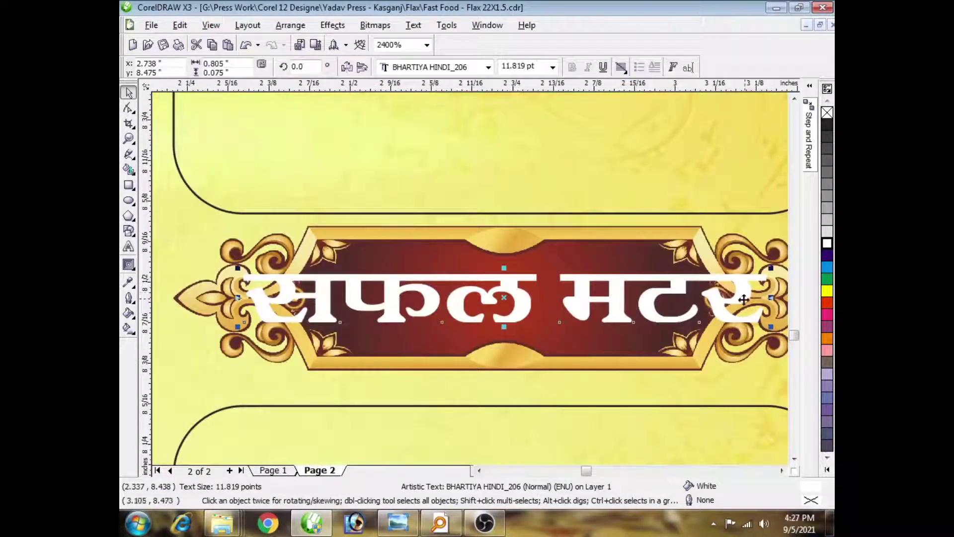
drag(771, 298, 676, 298)
click(674, 296)
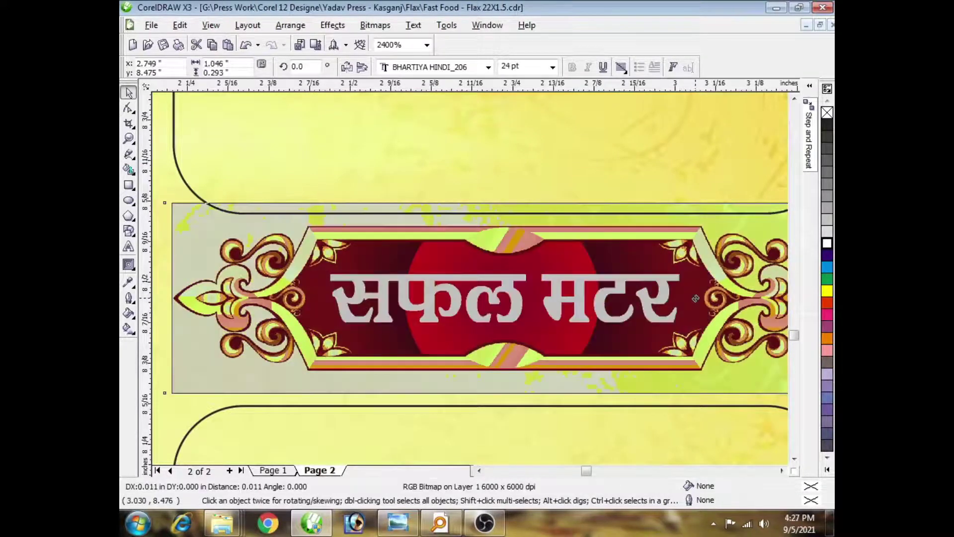
click(679, 299)
drag(683, 298, 692, 297)
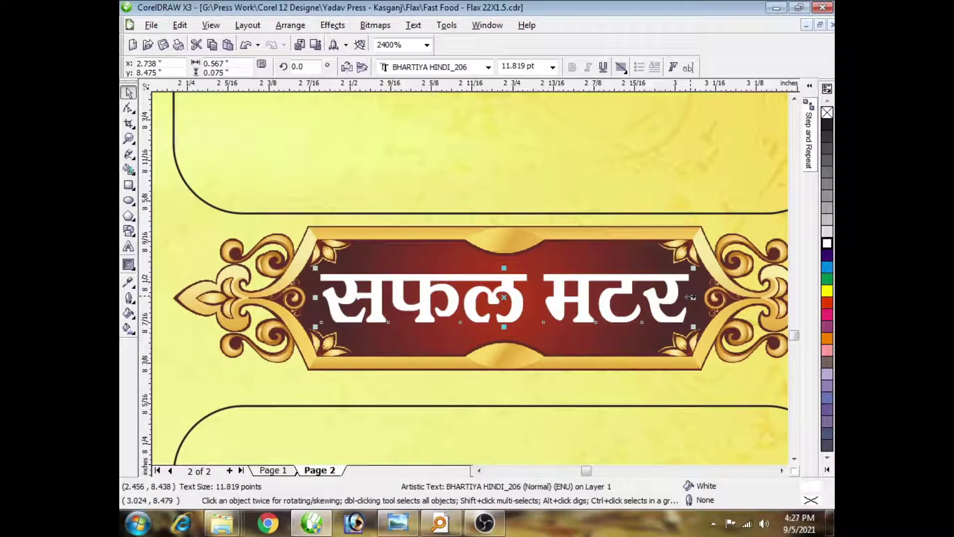
Step: Copy the पनीर text down into the second row and centre it on that row's grouped frames and banners
scroll(470, 278, down, 5)
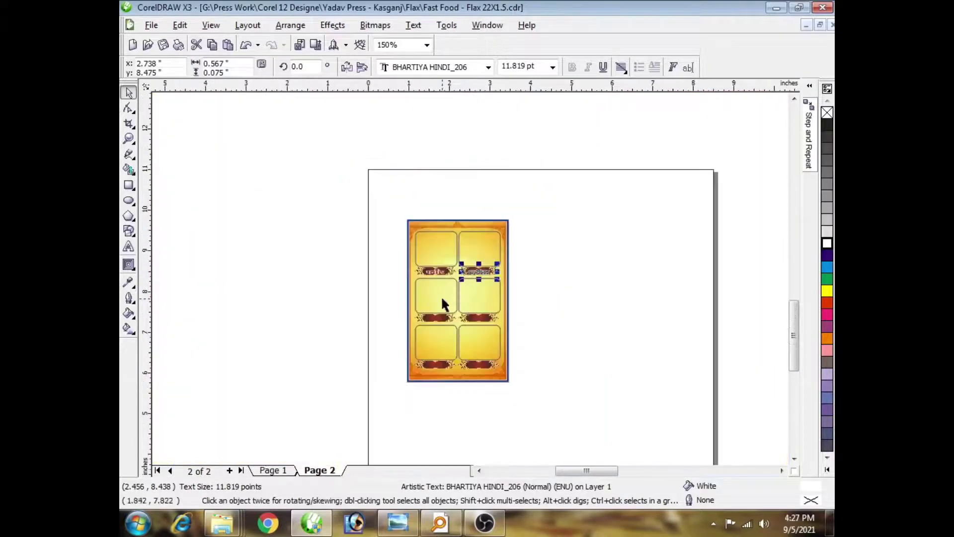
scroll(441, 298, up, 3)
drag(467, 177, 466, 239)
right_click(466, 239)
shift+click(454, 326)
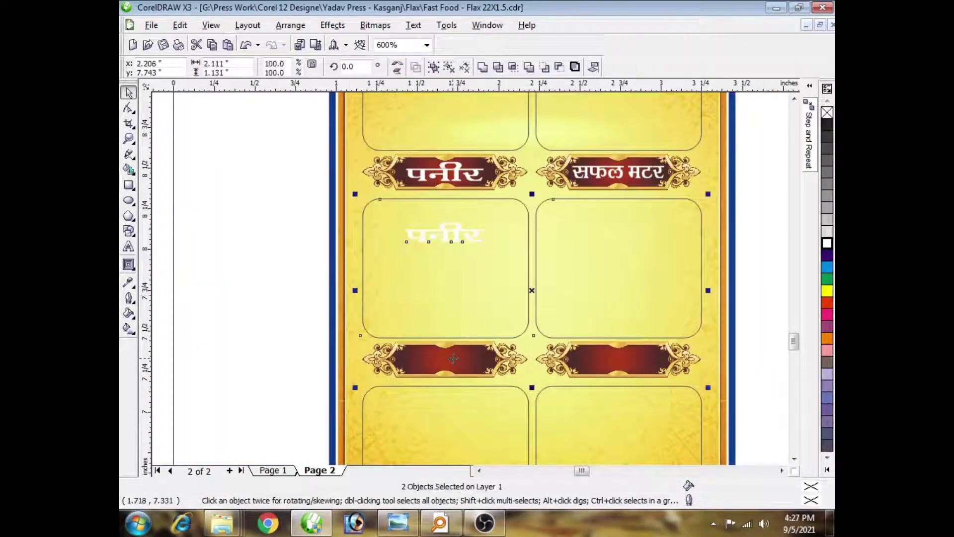
key(c)
key(e)
click(243, 326)
Step: Ungroup the second row and centre the copied पनीर text on its left banner
click(438, 370)
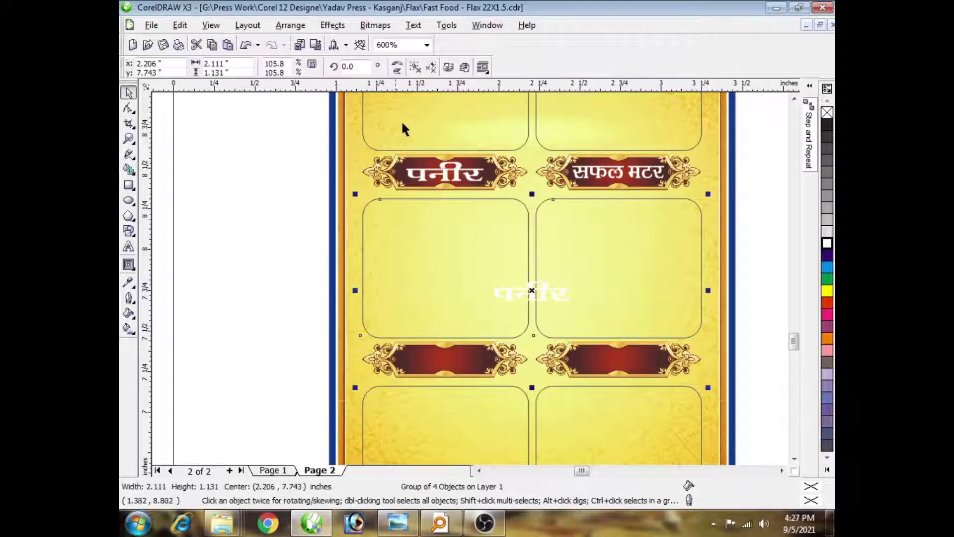
click(415, 68)
click(194, 188)
click(548, 289)
shift+click(466, 357)
key(c)
key(e)
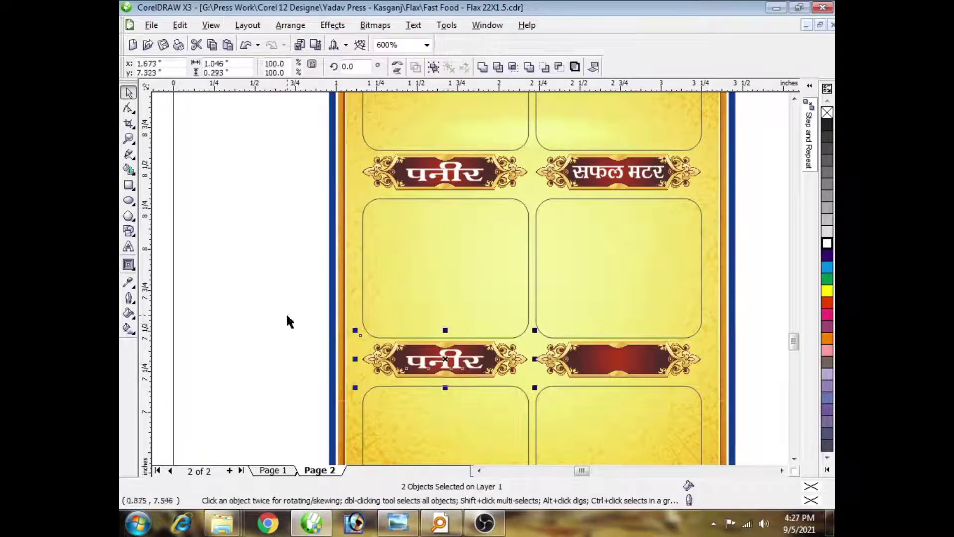
Step: Replace the text on the second row's left banner with मक्खन and clear its transformations
click(287, 317)
scroll(422, 348, up, 2)
double_click(571, 320)
key(ctrl+a)
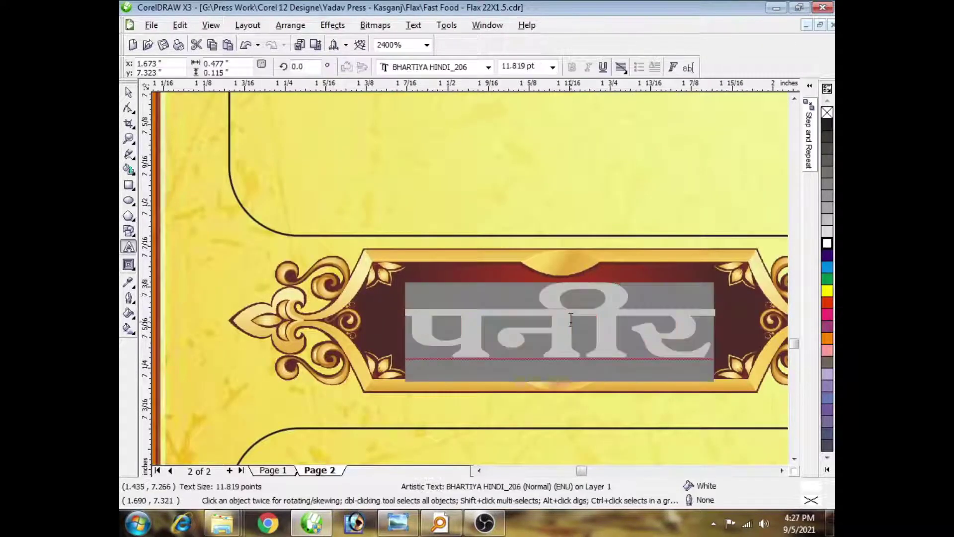
text(मक्खन)
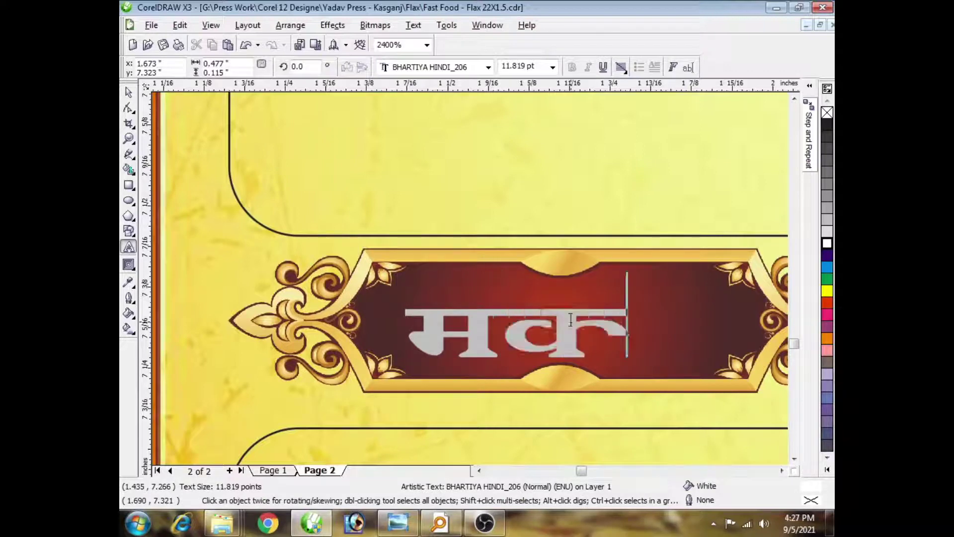
key(ctrl+a)
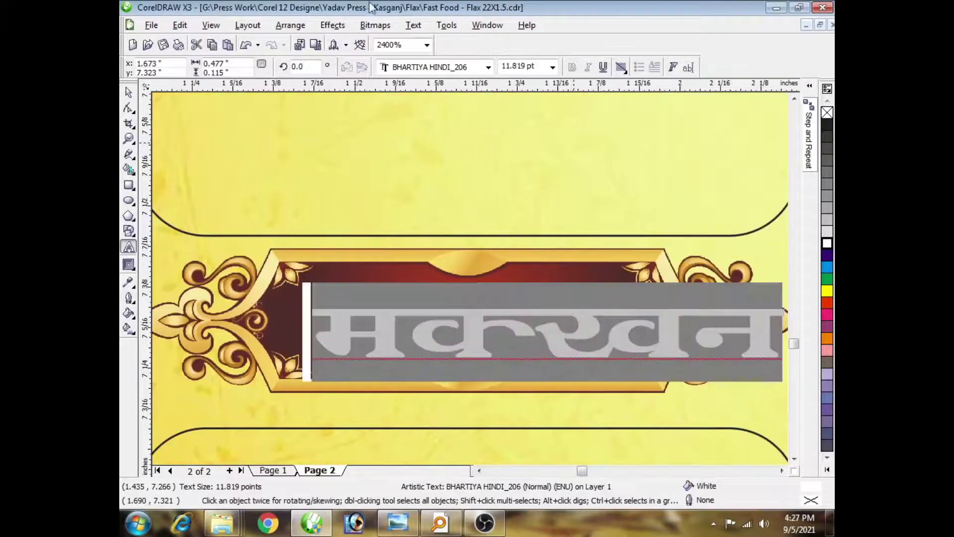
click(287, 29)
click(296, 56)
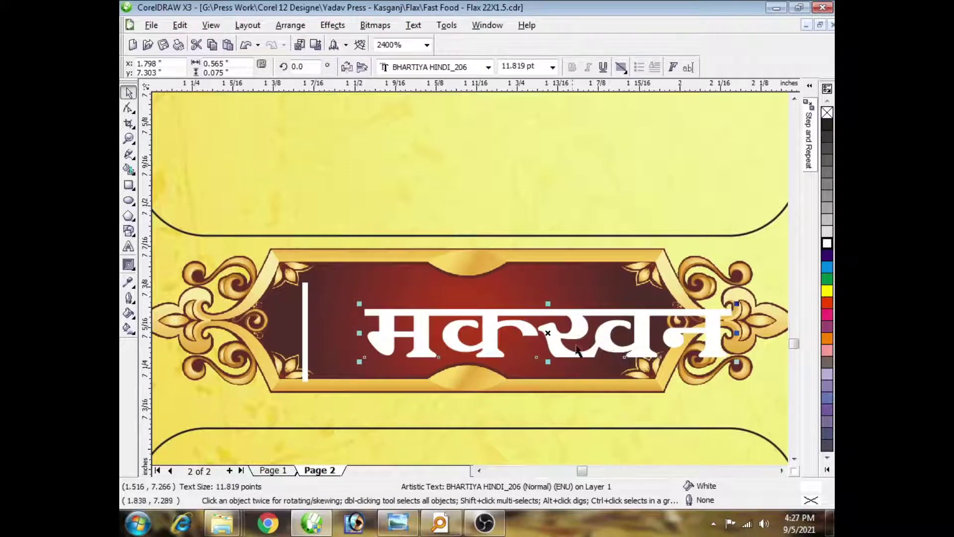
Step: Centre the मक्खन text on its banner and increase its height to about 0.088 inches
shift+click(503, 287)
key(c)
key(e)
click(505, 268)
click(487, 340)
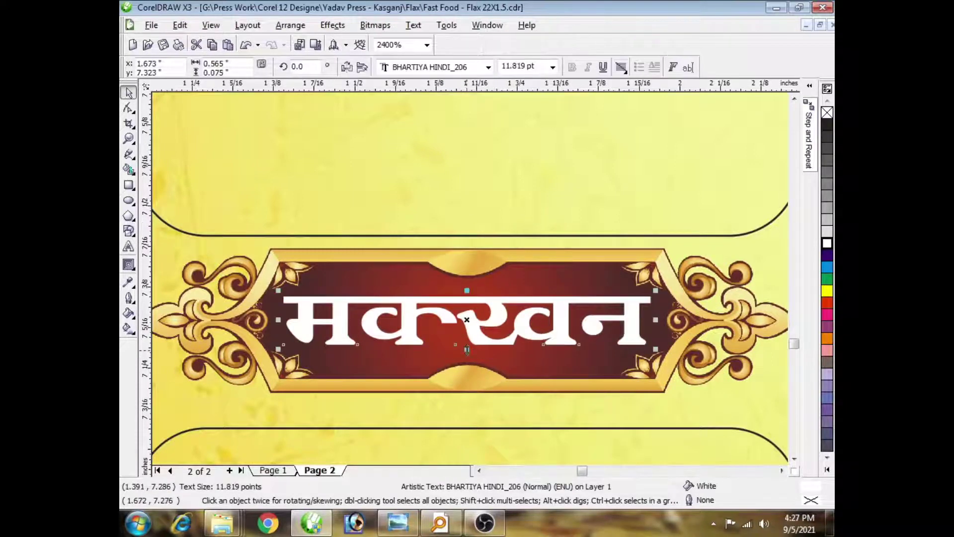
drag(467, 349, 466, 358)
drag(630, 331, 629, 328)
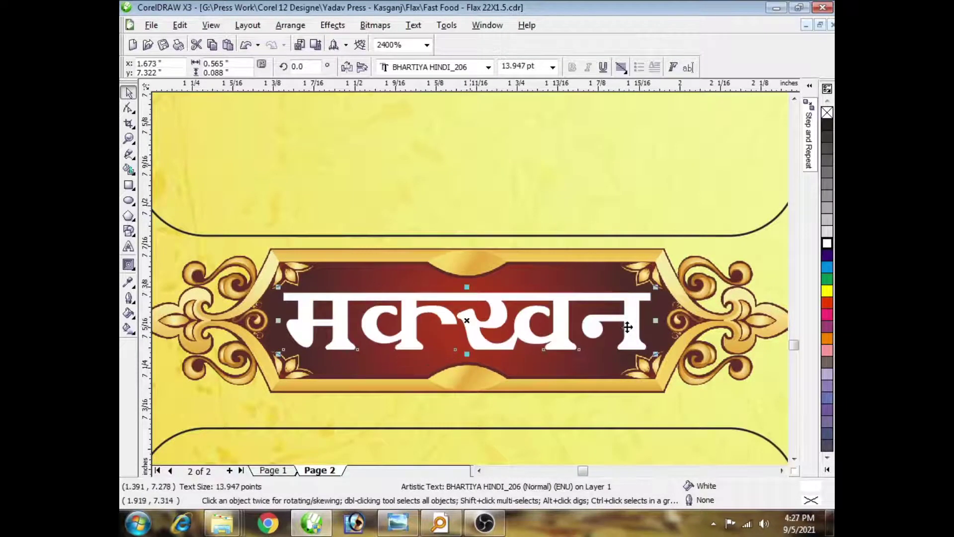
Step: Copy the मक्खन text onto the second row's right banner and centre it horizontally there
scroll(629, 328, down, 2)
drag(470, 280, 643, 280)
right_click(643, 280)
shift+click(674, 261)
key(c)
click(727, 257)
Step: Replace the copied text on the second row's right banner with दूध
scroll(608, 289, up, 1)
click(467, 267)
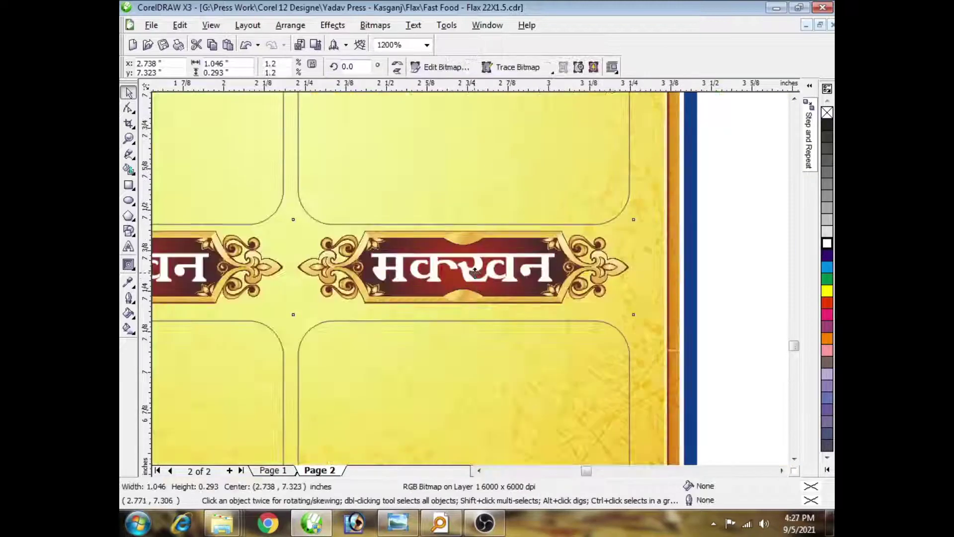
click(472, 266)
double_click(482, 259)
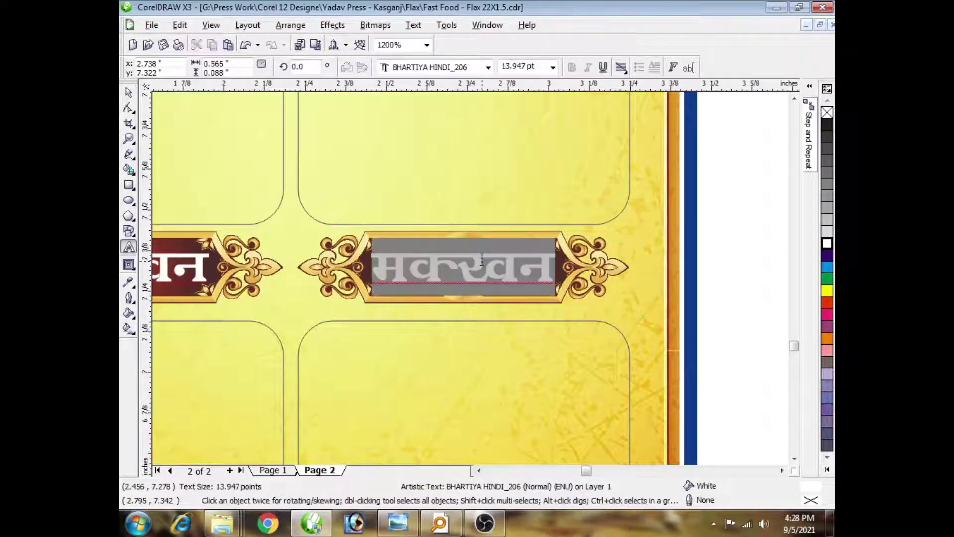
text(दूध)
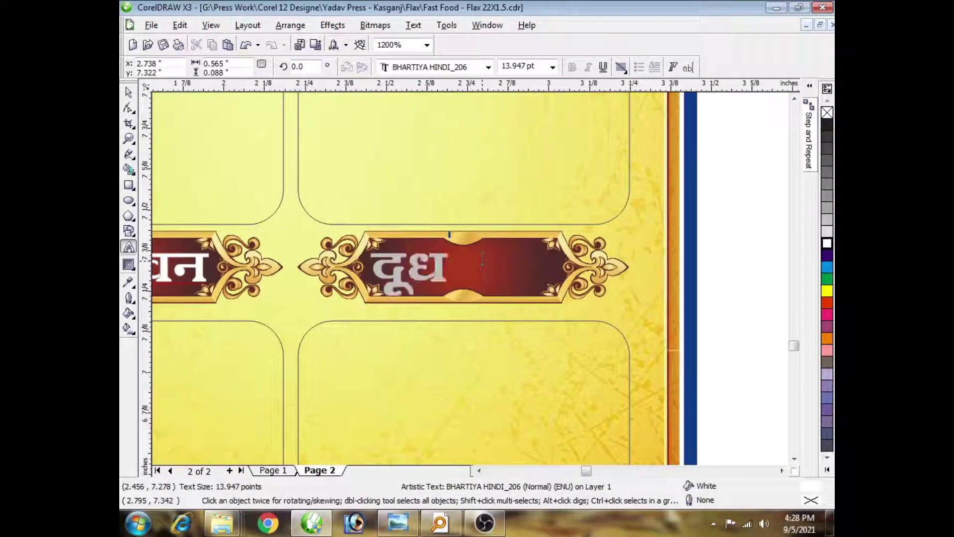
double_click(482, 260)
click(127, 90)
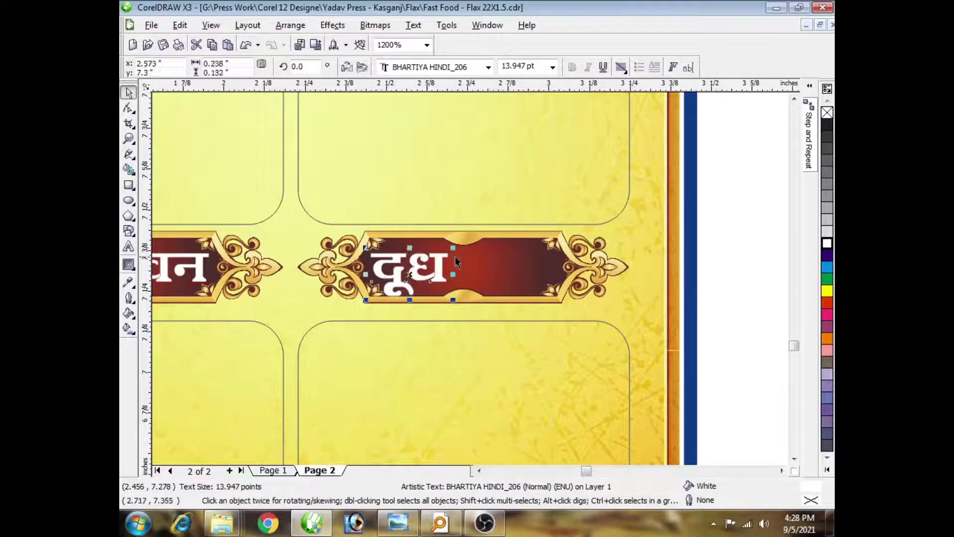
Step: Centre the दूध text horizontally on its banner, raise it slightly and reduce its height to fit inside
shift+click(456, 254)
key(c)
click(701, 224)
scroll(511, 264, up, 1)
key(ctrl+z)
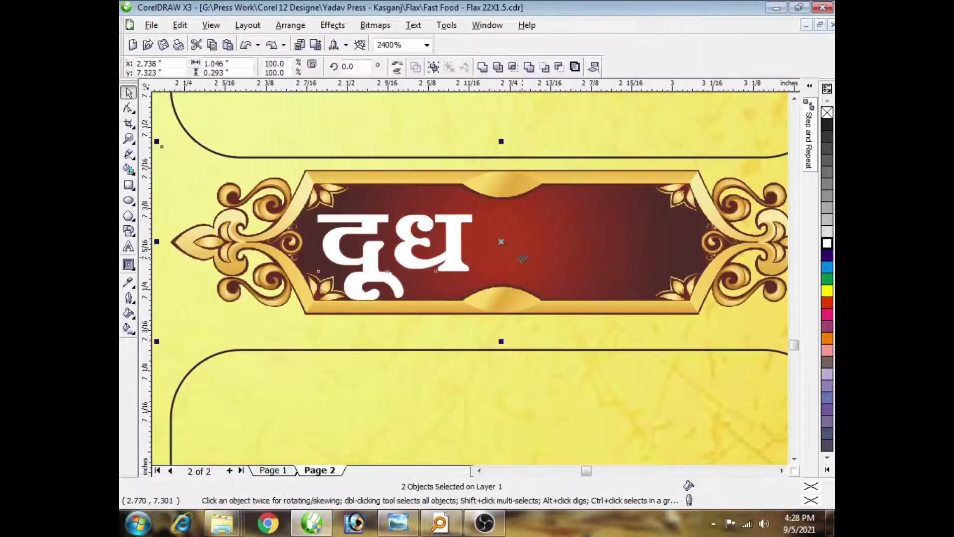
key(ctrl+shift+z)
click(515, 225)
drag(518, 227, 517, 219)
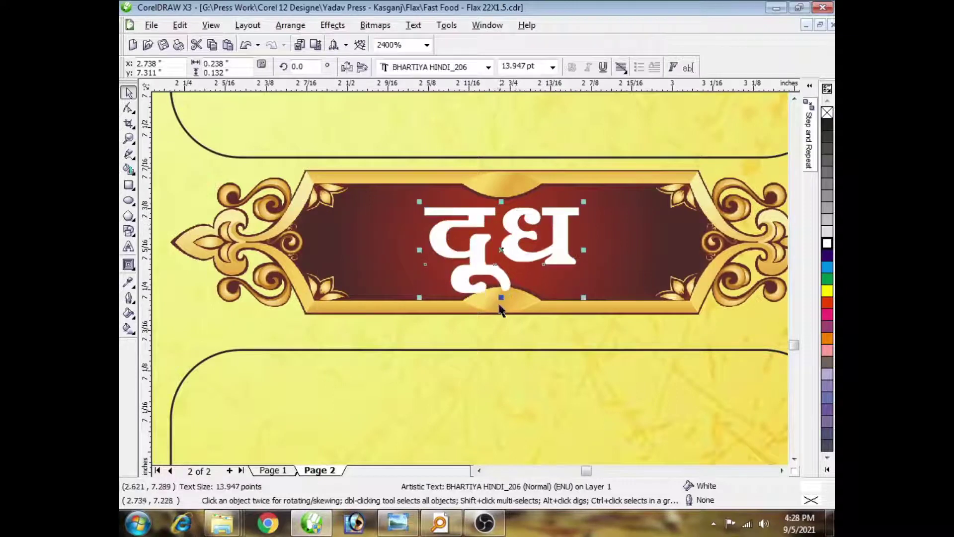
shift+click(525, 269)
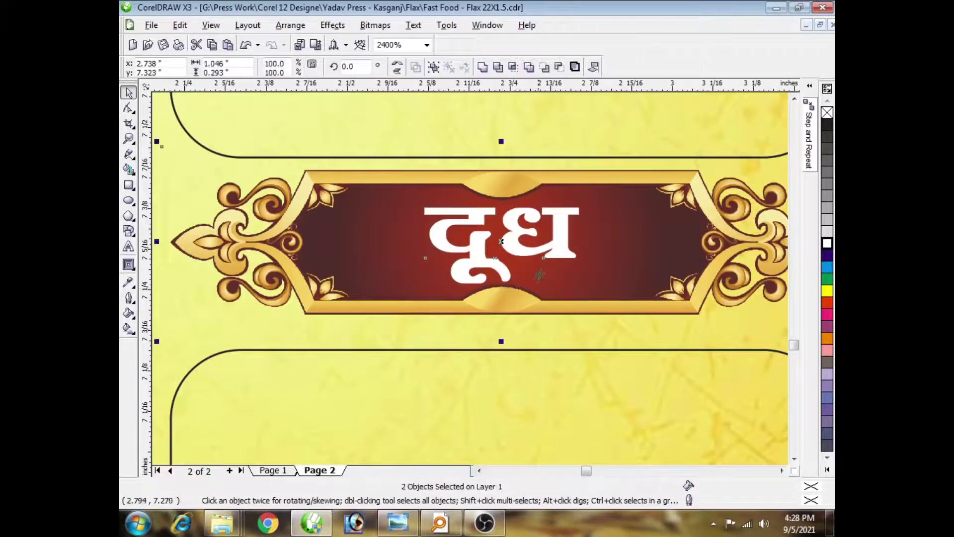
scroll(546, 270, down, 2)
click(651, 251)
Step: Copy the मक्खन text down to the third row and place it on that row's left banner
scroll(473, 282, down, 2)
scroll(458, 285, up, 2)
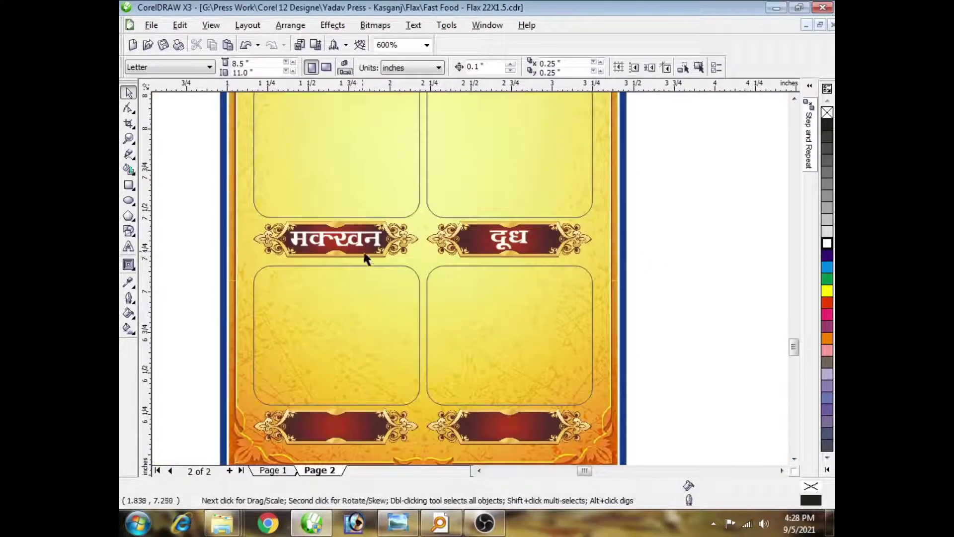
drag(359, 242, 359, 282)
right_click(359, 282)
shift+click(352, 421)
key(e)
click(695, 324)
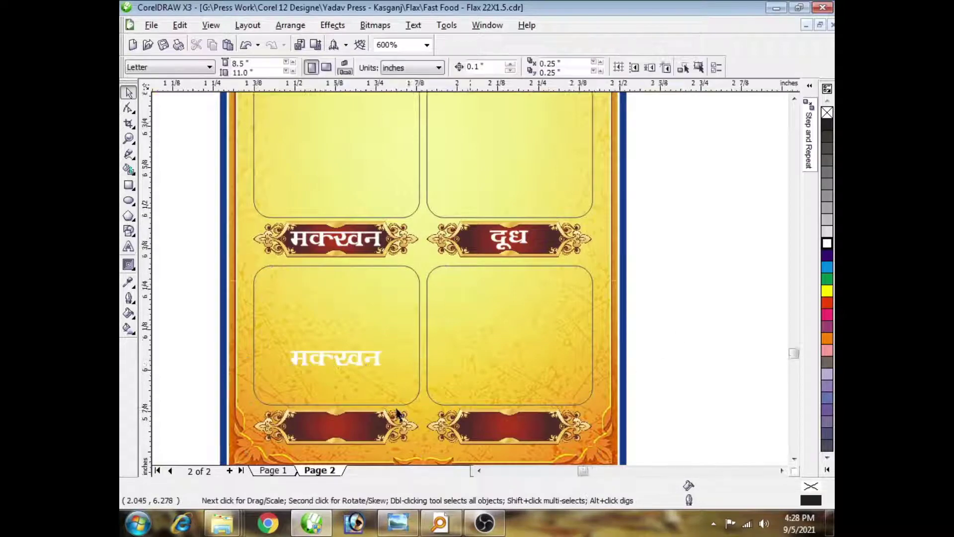
scroll(397, 412, up, 1)
drag(388, 184, 388, 320)
scroll(388, 308, down, 1)
Step: Replace the मक्खन text on the second row's left banner with देशी घी
scroll(465, 127, up, 1)
scroll(472, 249, up, 1)
click(471, 247)
key(F8)
key(ctrl+a)
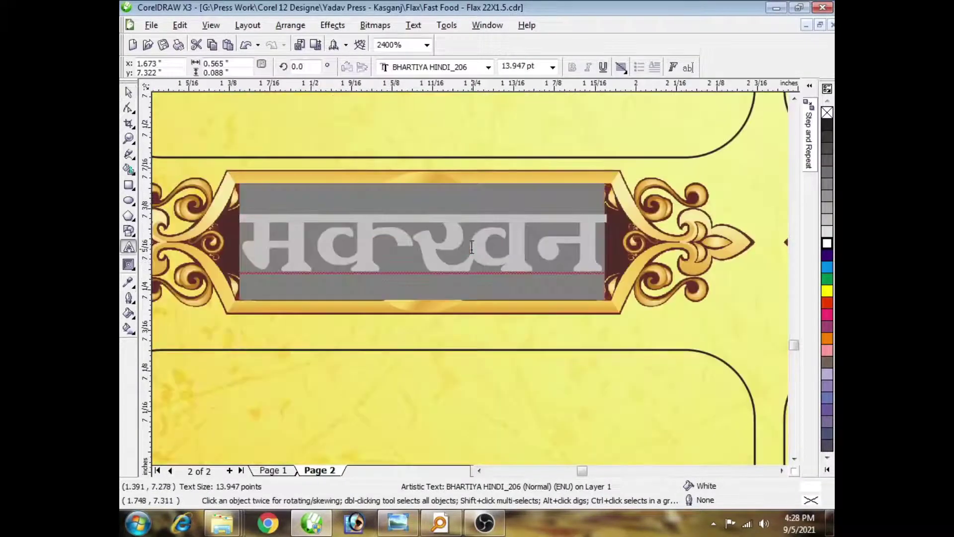
text(देधी)
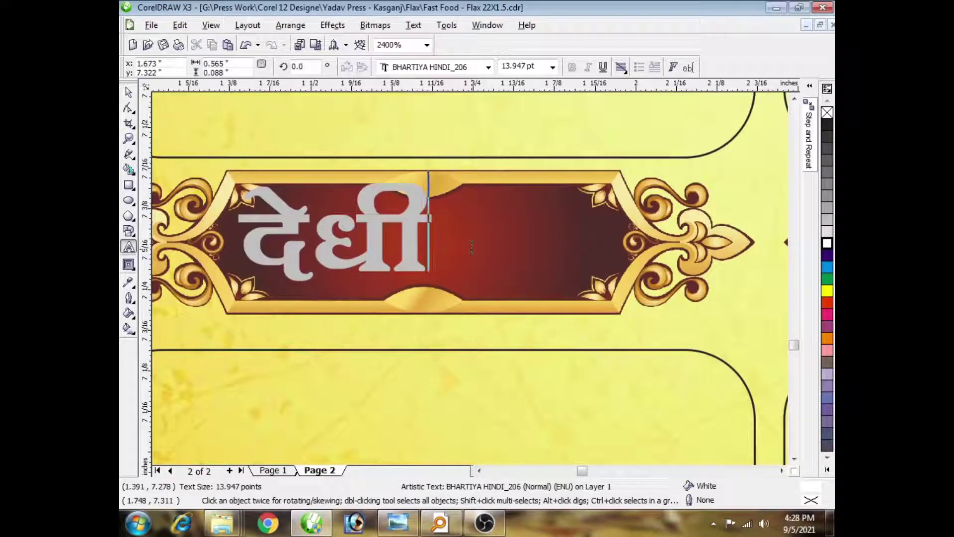
key(BackSpace)
key(BackSpace)
text(शीह)
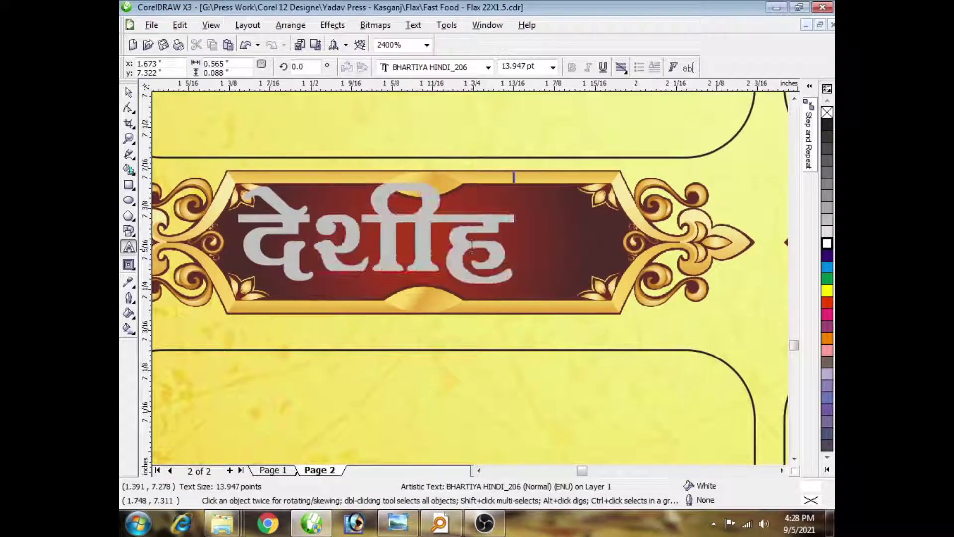
key(BackSpace)
text(घ्ज्ञ)
key(BackSpace)
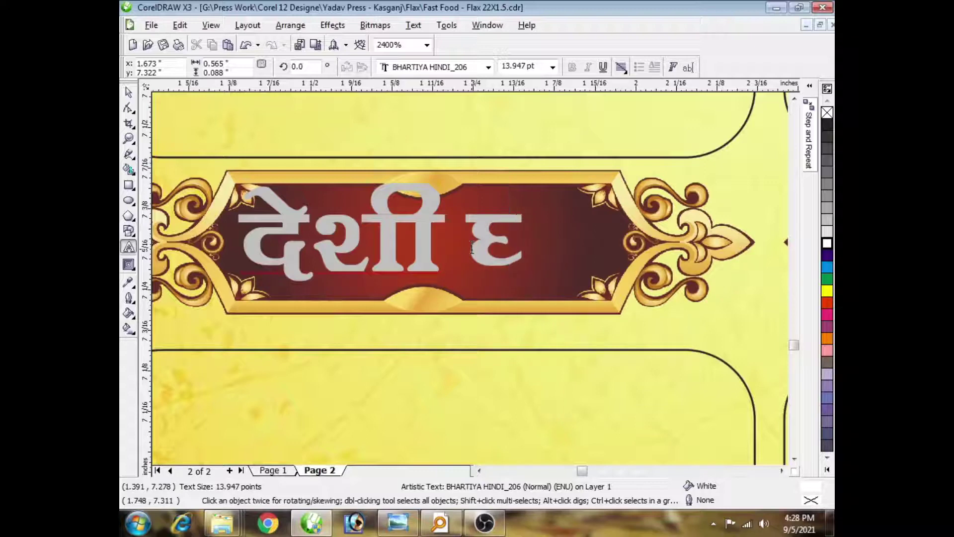
text(ाी)
Step: Reduce the देशी घी text to 10.947 pt and centre it horizontally and vertically on its banner
key(ctrl+a)
key(ctrl+KP_2)
key(ctrl+KP_2)
key(ctrl+KP_2)
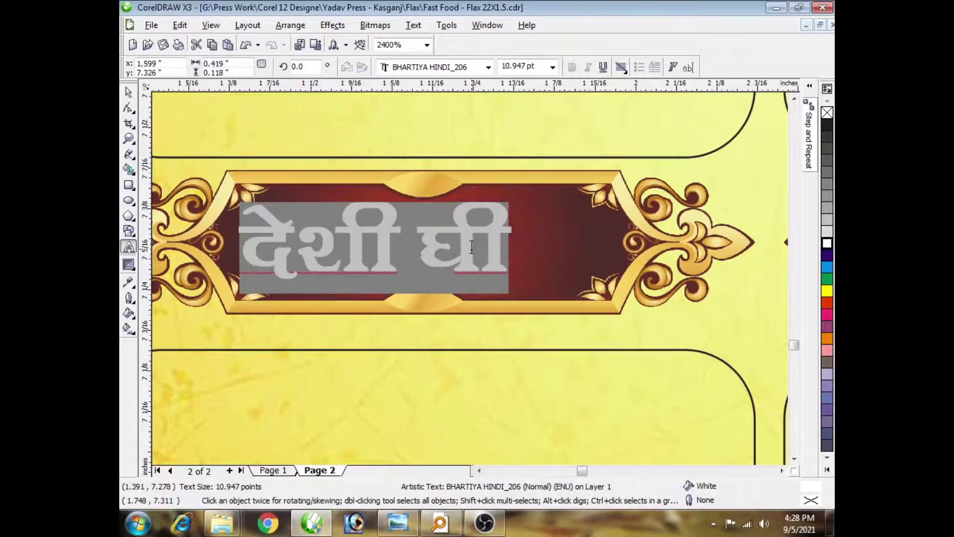
click(128, 94)
shift+click(421, 182)
key(c)
key(e)
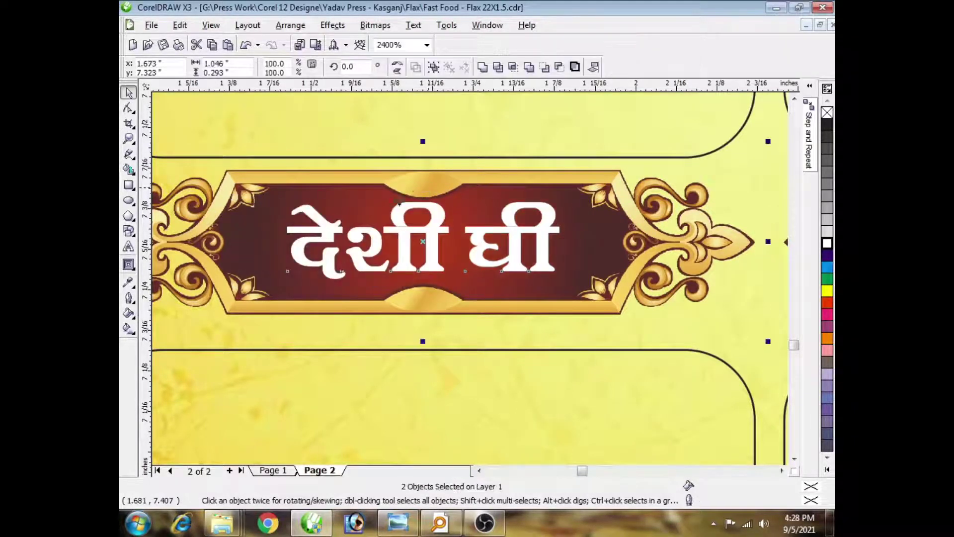
Step: Fine-tune the देशी घी text's placement by lowering it slightly within the second row's left banner
scroll(396, 201, down, 2)
key(Escape)
scroll(511, 290, up, 3)
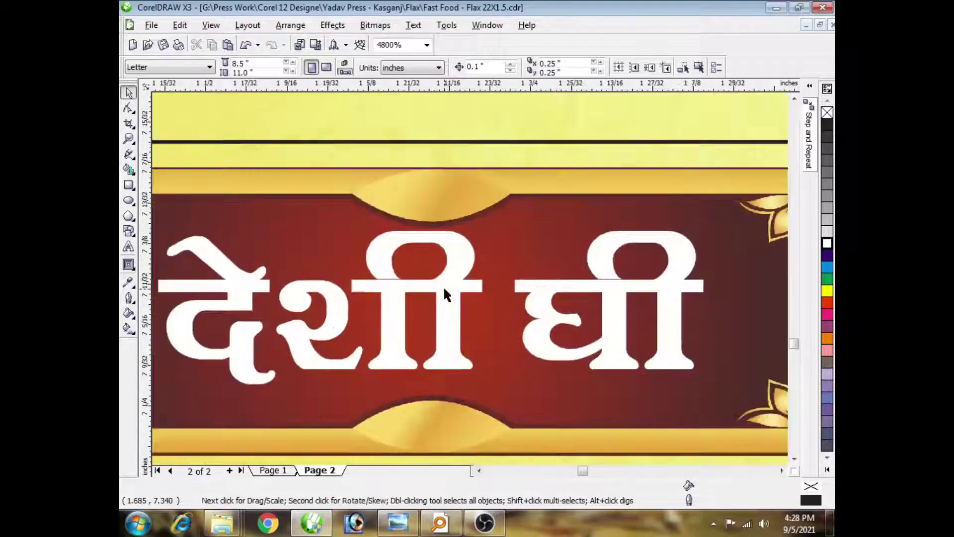
drag(443, 285, 445, 297)
scroll(445, 297, down, 2)
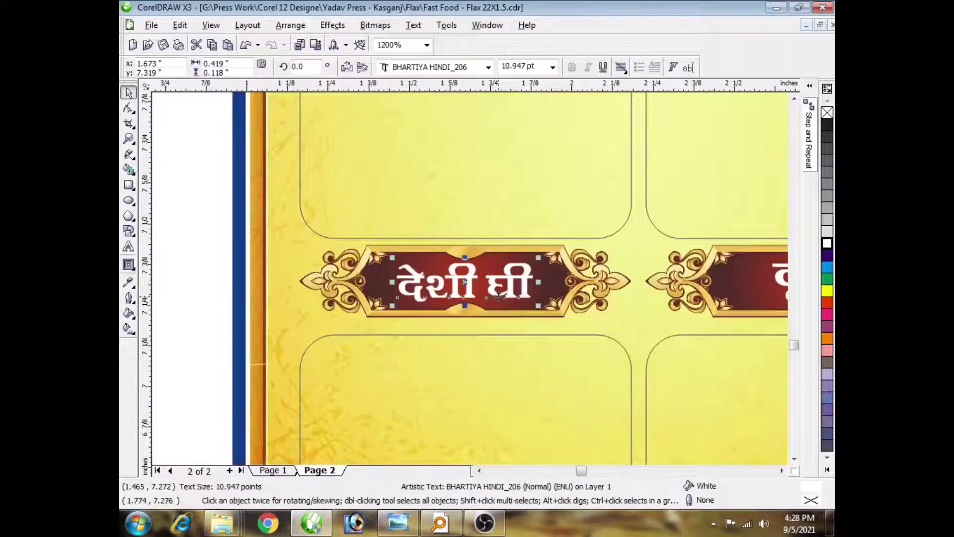
scroll(471, 278, up, 1)
drag(530, 291, 538, 296)
shift+click(517, 300)
scroll(519, 293, down, 3)
key(Escape)
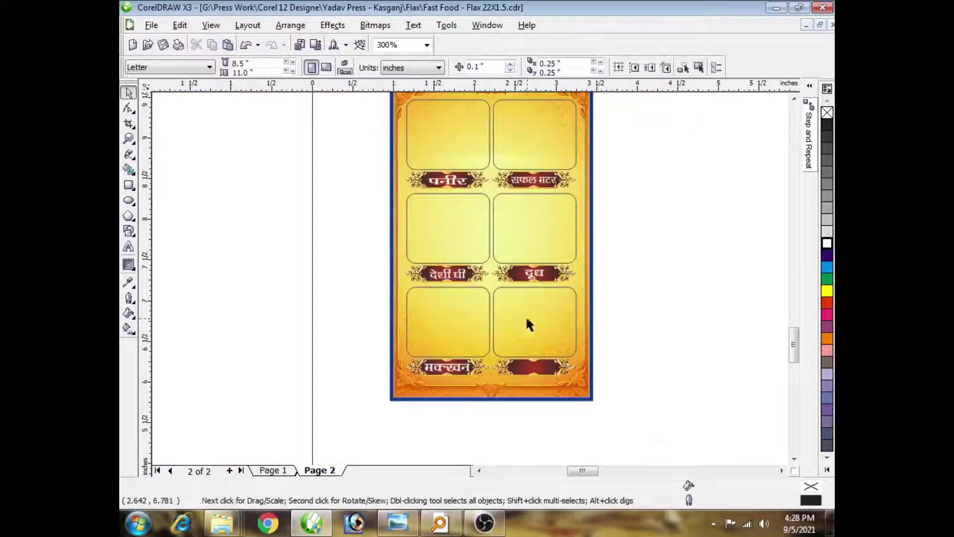
Step: Replace the मक्खन text on the third row's left banner with दही
scroll(455, 273, up, 1)
scroll(514, 307, up, 1)
click(512, 301)
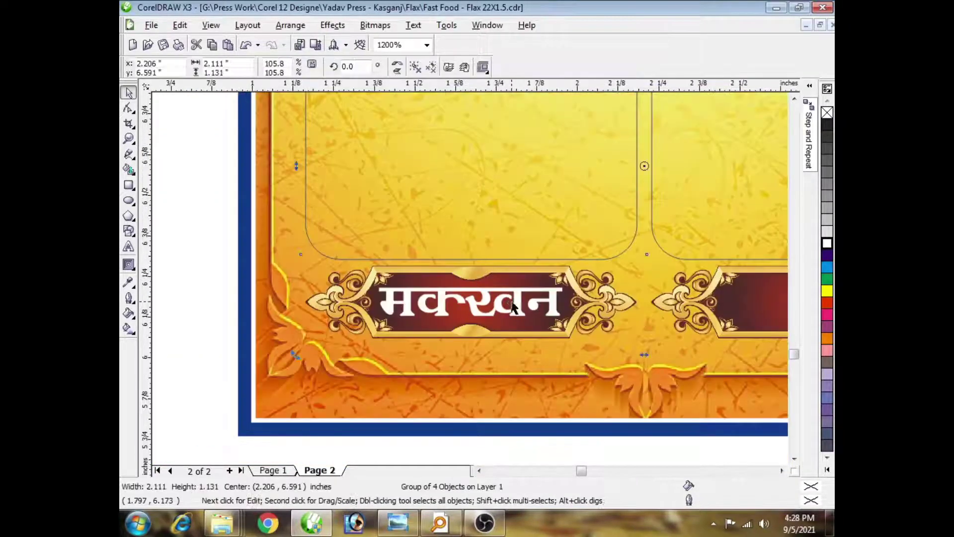
click(515, 299)
key(F8)
scroll(515, 300, down, 2)
scroll(470, 278, up, 2)
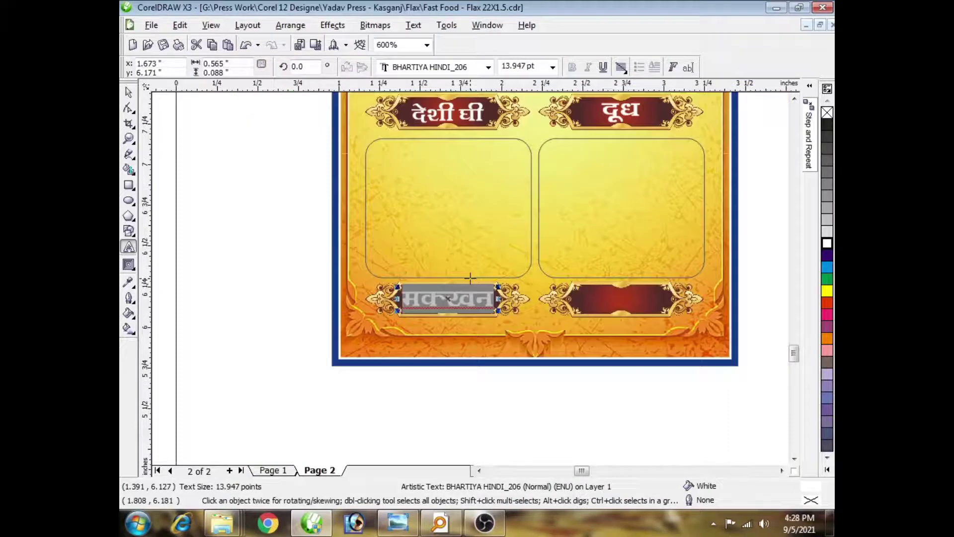
text(ngh)
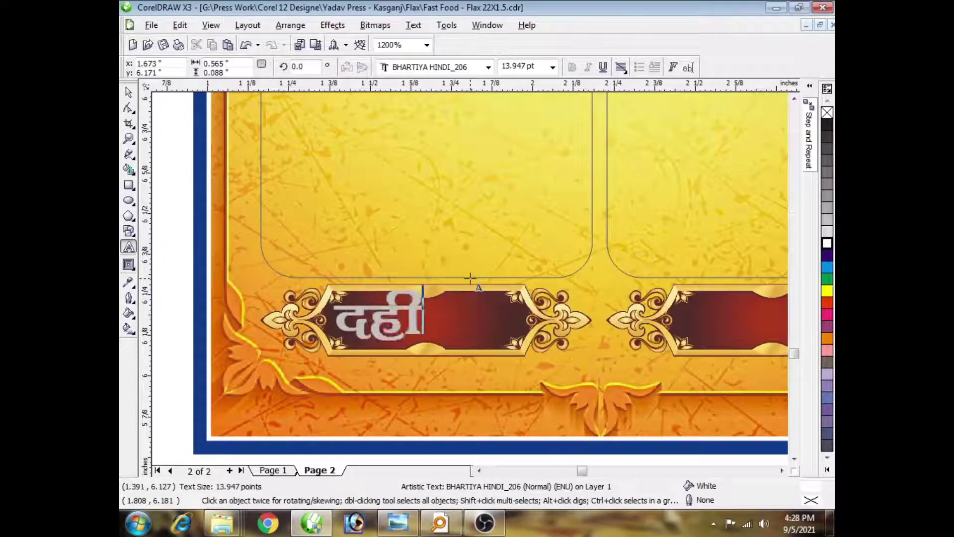
key(ctrl+space)
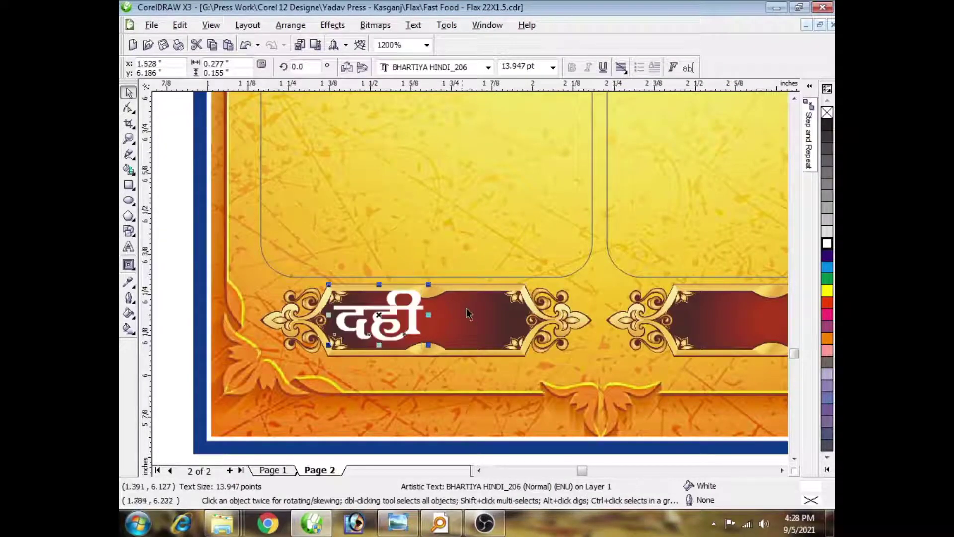
Step: Shrink the दही text to 11.618 pt and try to centre it horizontally on the third row's left banner
drag(430, 288, 415, 294)
shift+click(448, 318)
key(c)
scroll(450, 319, down, 2)
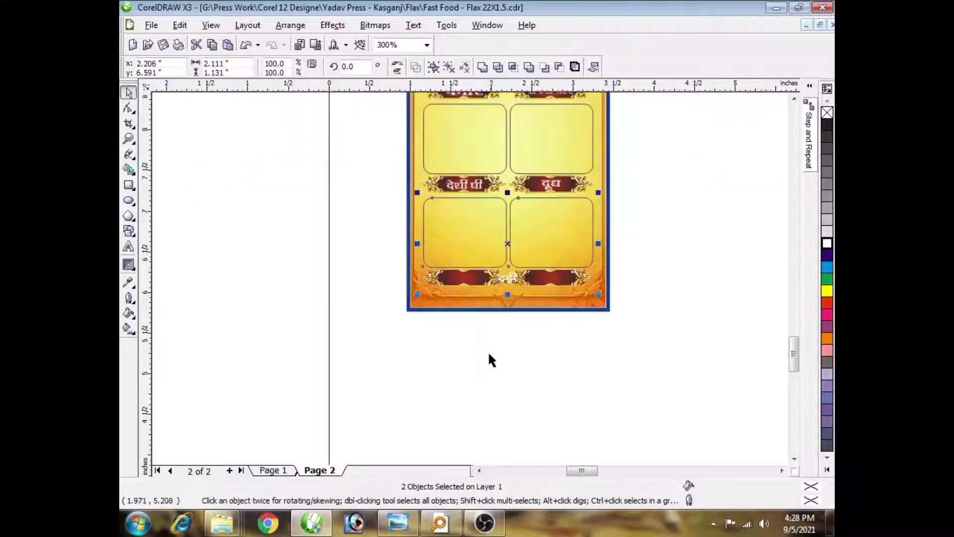
Step: Ungroup the third row's group of two frames and two banners
click(489, 351)
scroll(475, 286, up, 2)
click(471, 284)
scroll(472, 264, up, 2)
click(415, 67)
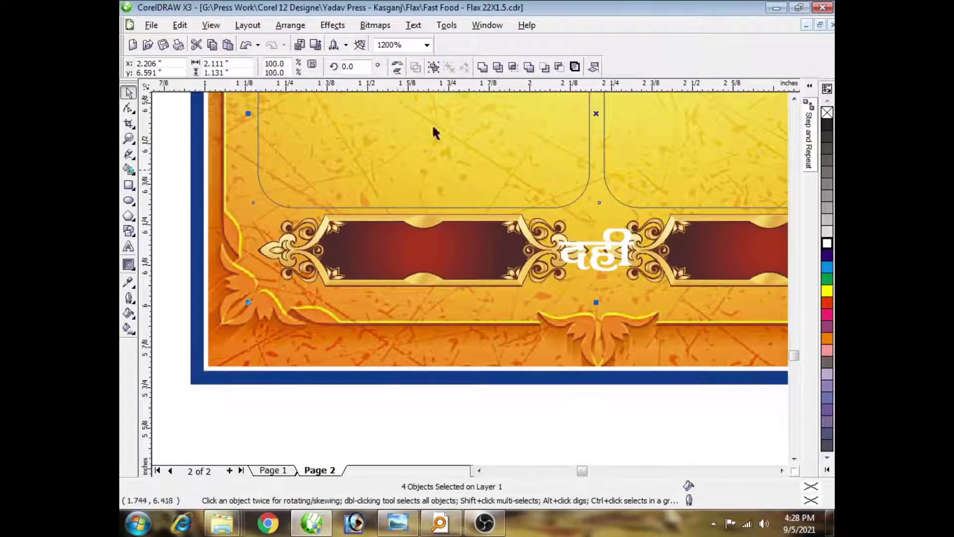
Step: Centre the दही text horizontally on the third row's left banner
key(Escape)
click(575, 249)
shift+click(439, 250)
key(c)
scroll(487, 301, down, 1)
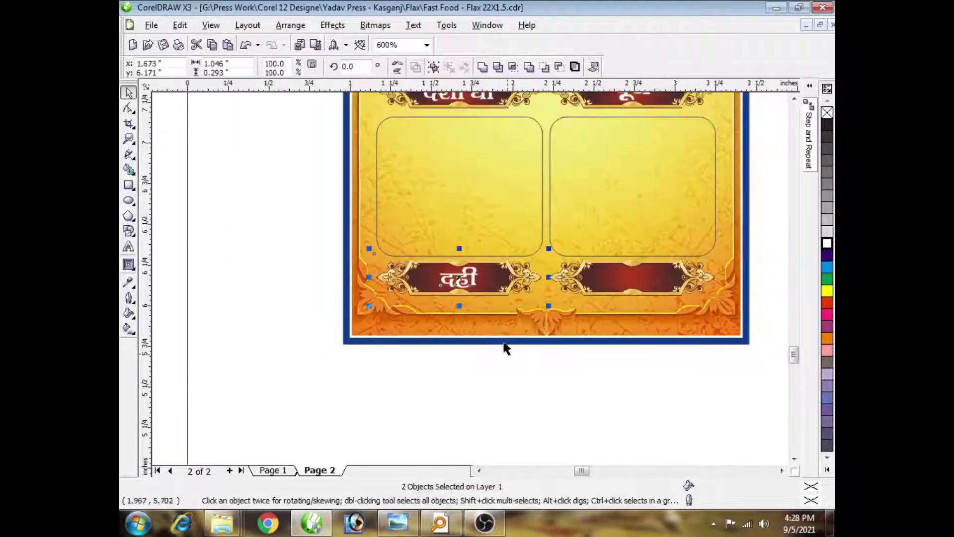
click(505, 346)
Step: Copy the दही text toward the third row's right banner and centre the copy horizontally on it
scroll(470, 274, up, 1)
click(457, 270)
drag(456, 269, 530, 271)
right_click(530, 271)
shift+click(689, 277)
key(c)
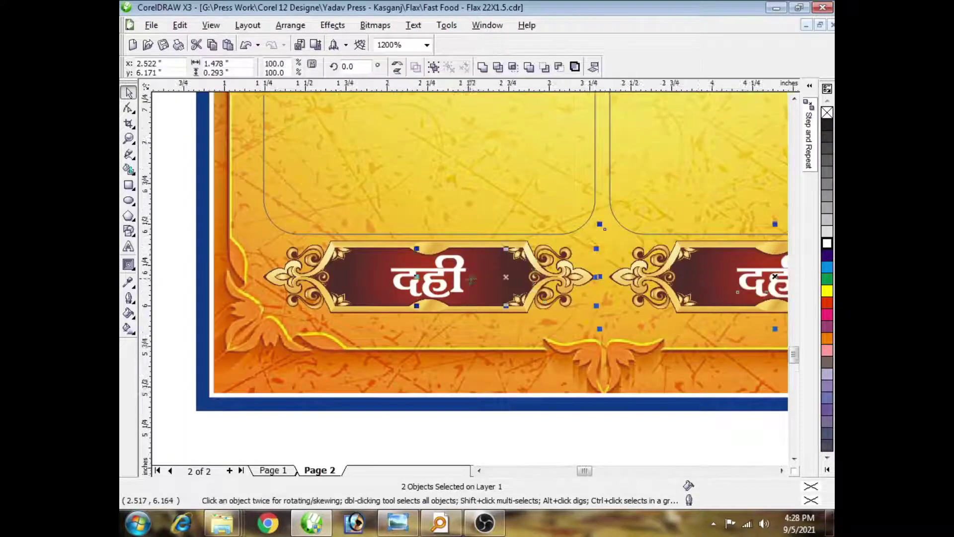
scroll(696, 278, down, 2)
click(524, 359)
Step: Replace the copied दही text on the third row's right banner with खोया
scroll(496, 277, up, 2)
click(456, 270)
key(F8)
key(ctrl+a)
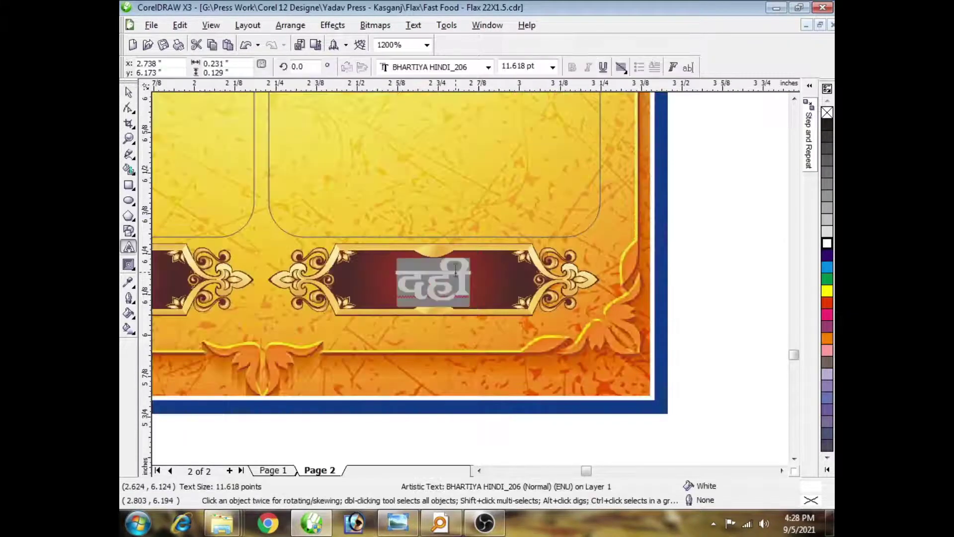
scroll(456, 269, down, 1)
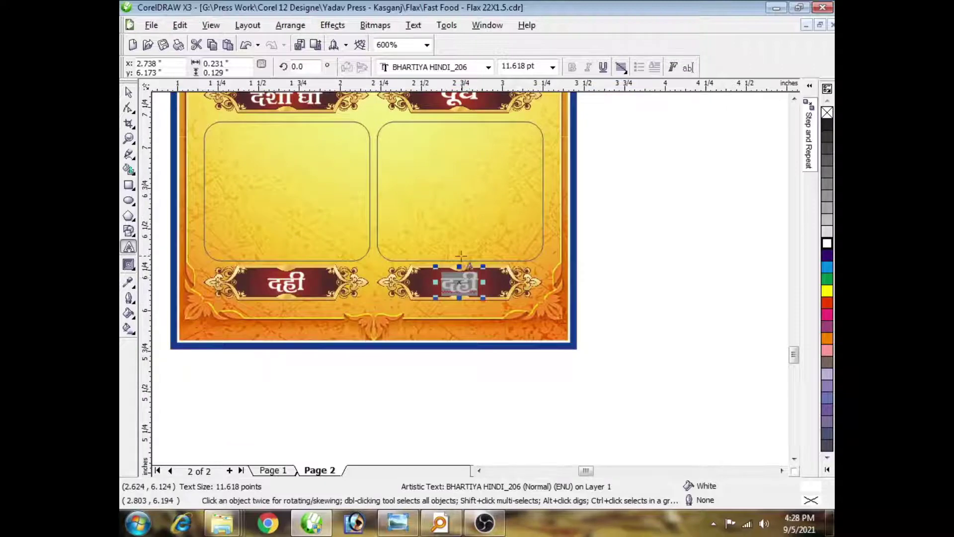
scroll(462, 255, down, 1)
scroll(471, 279, up, 1)
scroll(471, 279, down, 1)
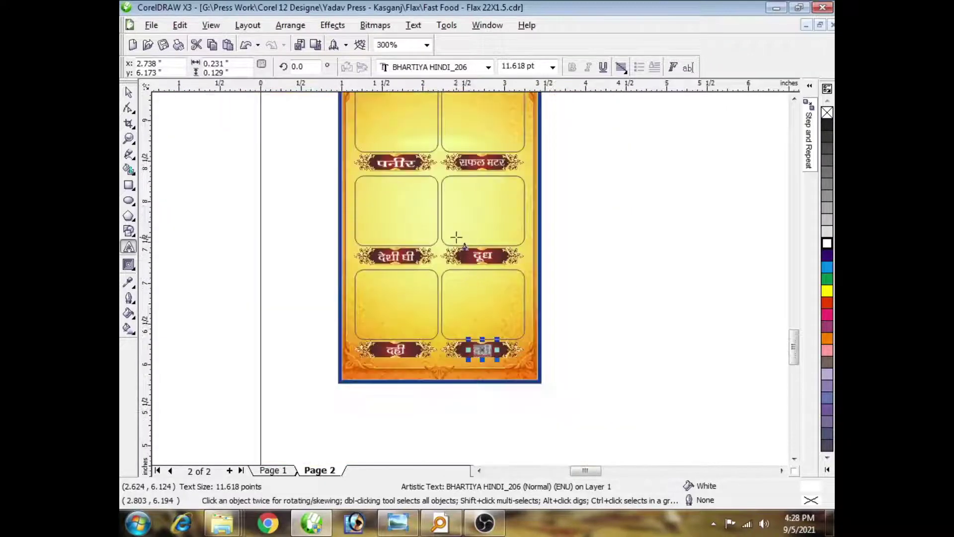
scroll(453, 282, up, 1)
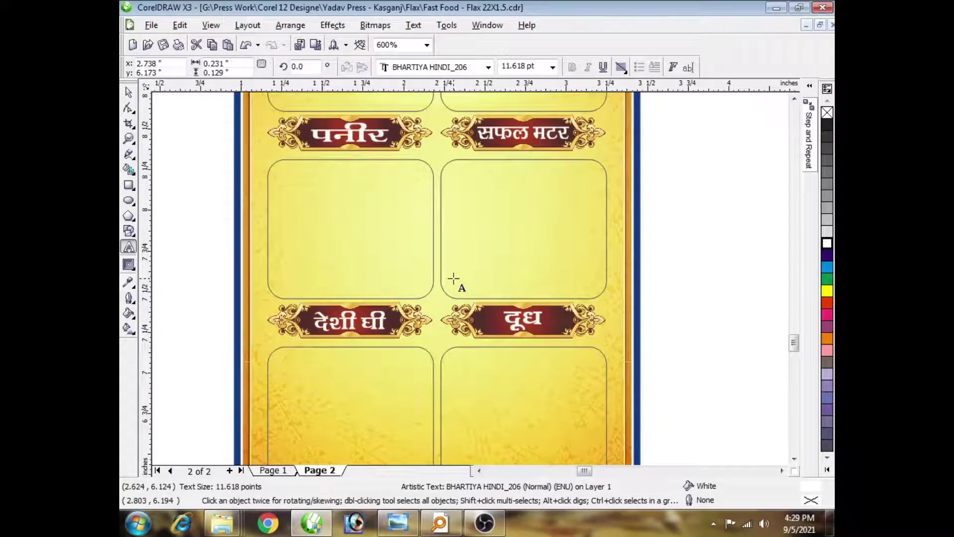
scroll(465, 284, down, 1)
scroll(471, 313, up, 1)
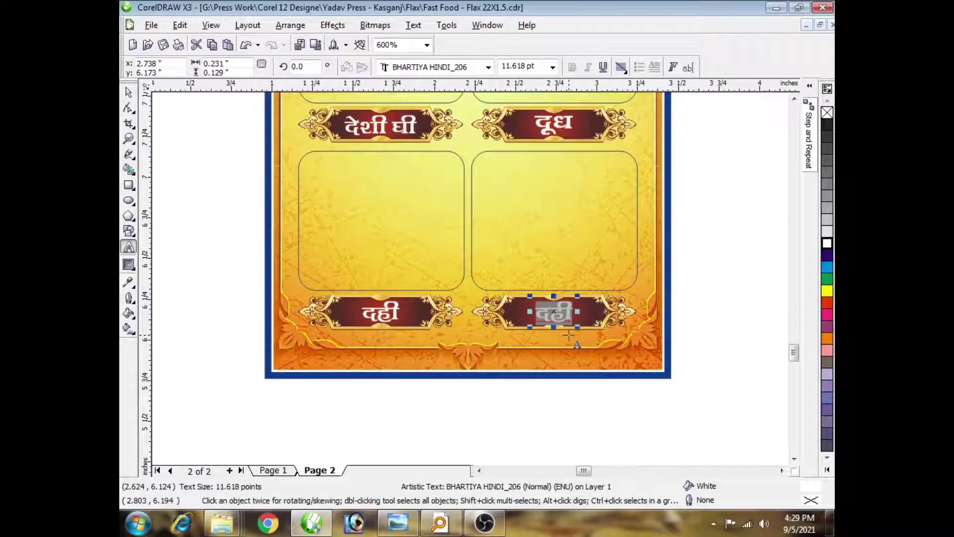
text(खोया)
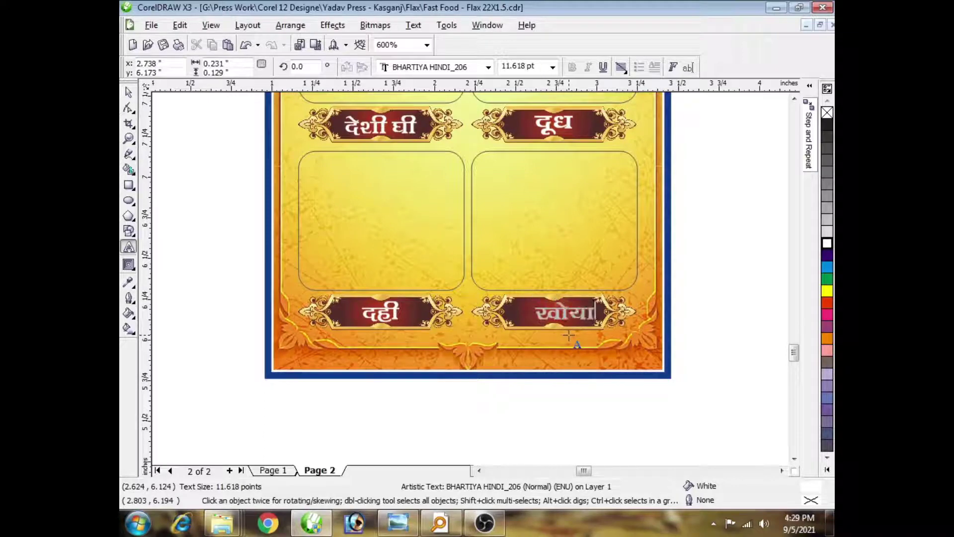
Step: Centre the खोया text horizontally on the third row's right banner
key(ctrl+a)
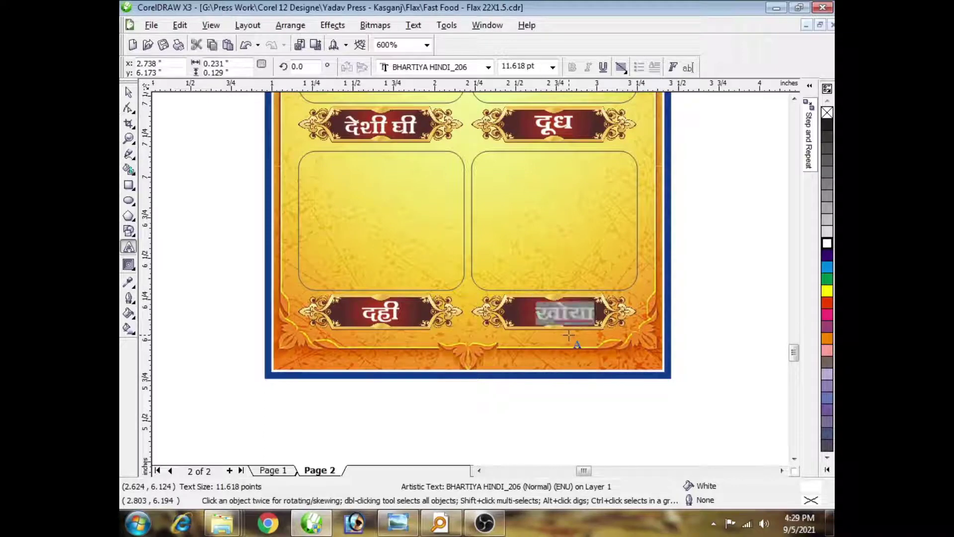
click(128, 93)
shift+click(577, 301)
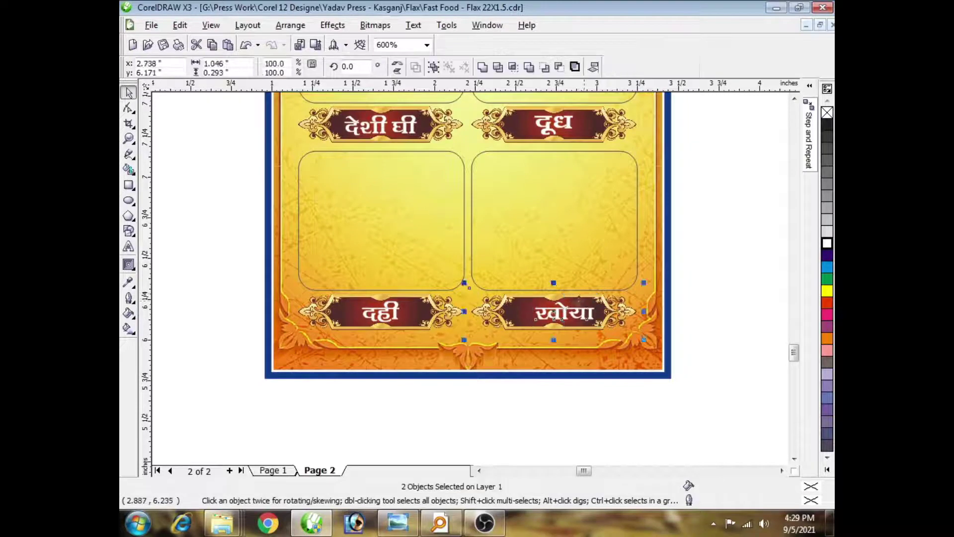
key(c)
click(706, 300)
Step: Correct the spelling on the third row's right banner to खोआ by replacing its last letters
scroll(560, 311, up, 1)
scroll(470, 278, up, 1)
double_click(496, 274)
drag(496, 274, 659, 282)
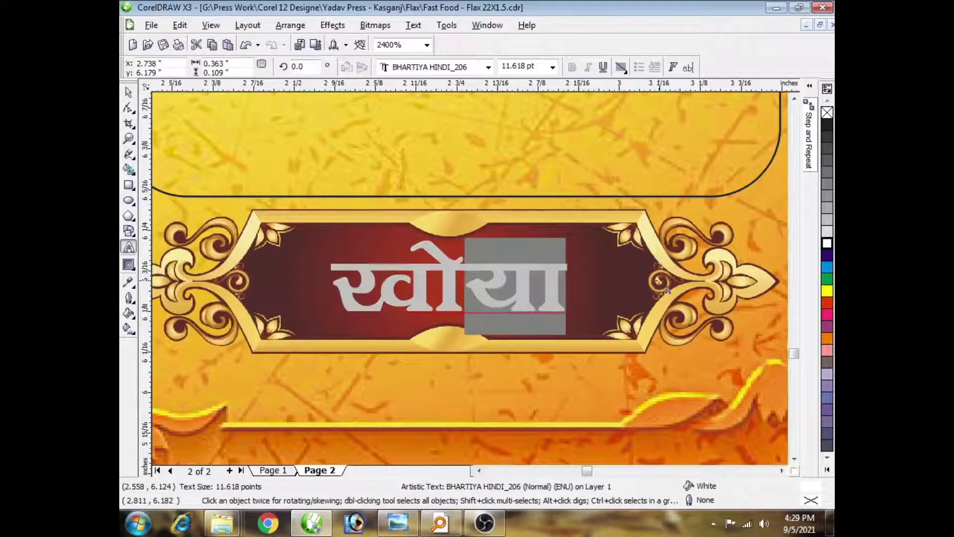
text(अा)
key(ctrl+a)
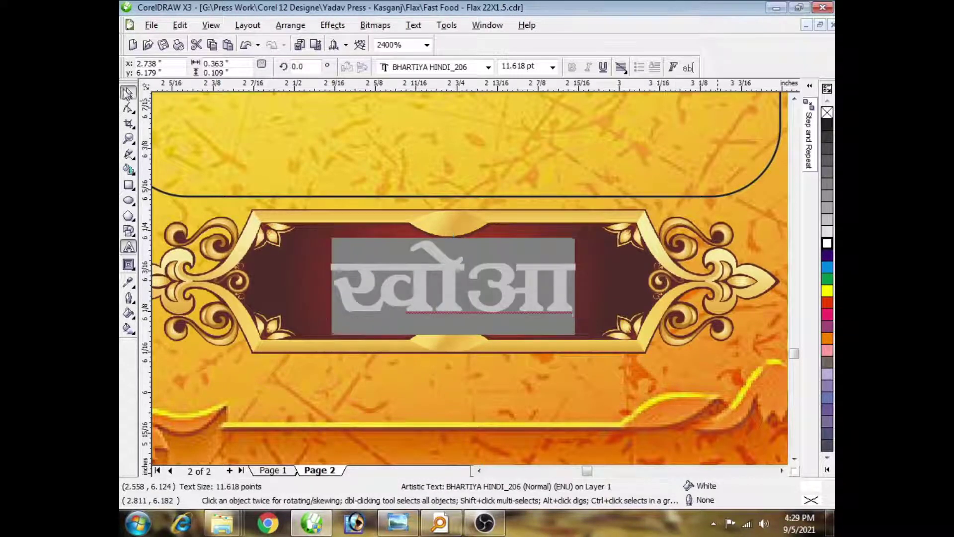
Step: Centre the खोआ text horizontally on the third row's right banner
click(127, 93)
shift+click(449, 230)
key(c)
scroll(449, 230, down, 1)
click(674, 245)
scroll(674, 245, down, 2)
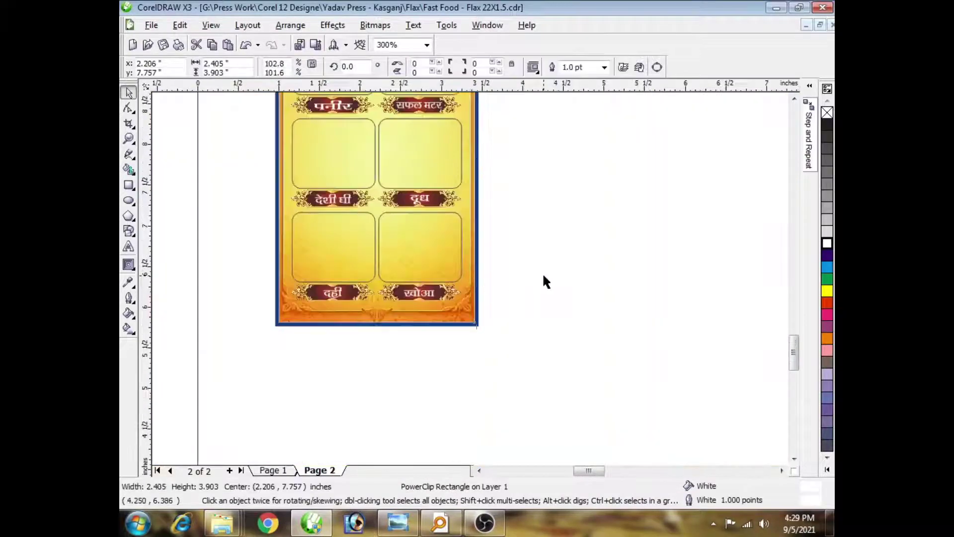
Step: Square off the first row's left frame at its top-right and bottom-left corners with roundness 0, leaving the other two at 25
click(546, 282)
scroll(457, 277, down, 4)
scroll(470, 283, up, 3)
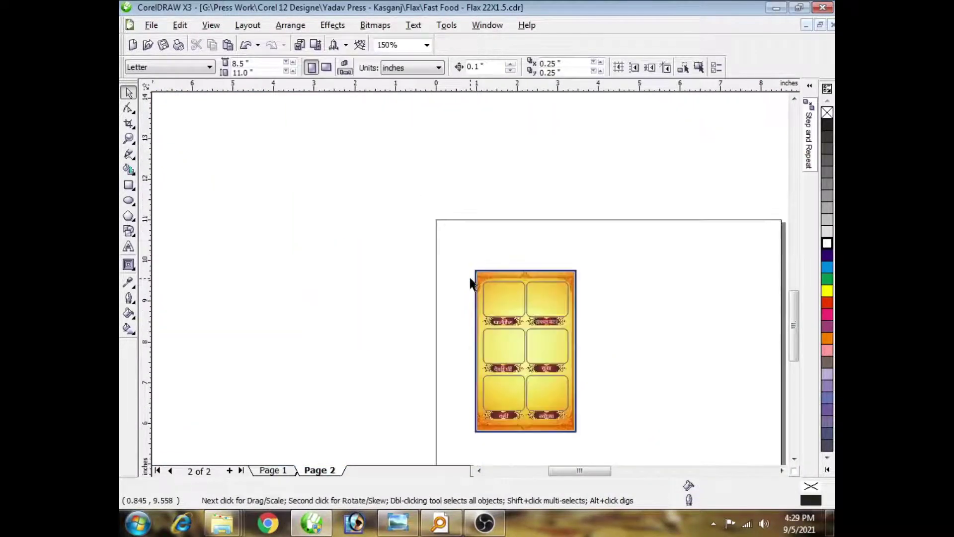
scroll(469, 276, up, 4)
scroll(469, 277, down, 4)
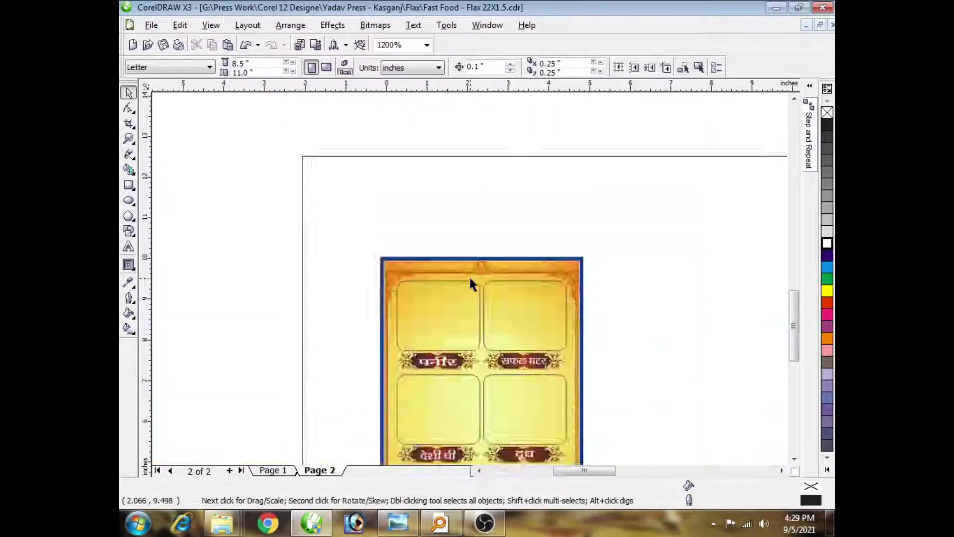
scroll(472, 289, up, 1)
click(446, 232)
scroll(420, 242, up, 1)
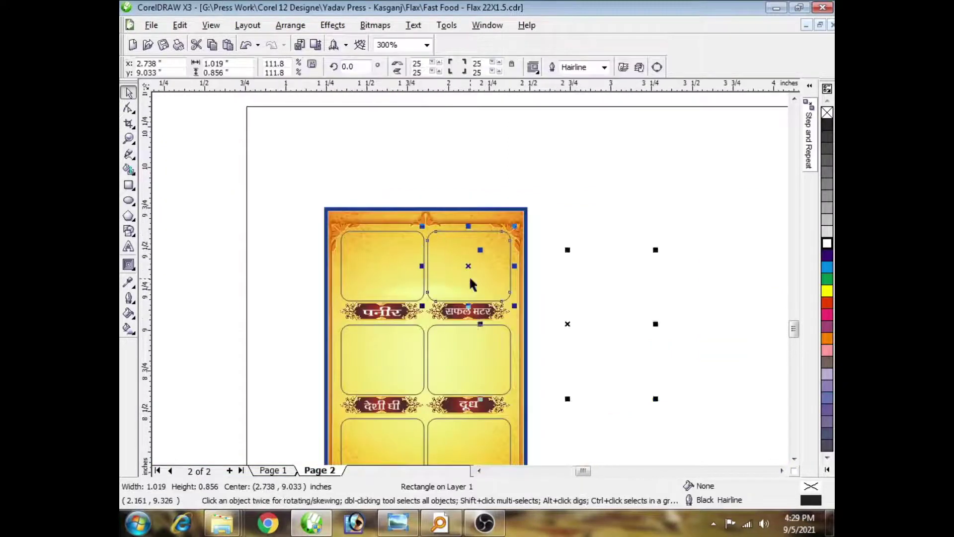
click(455, 255)
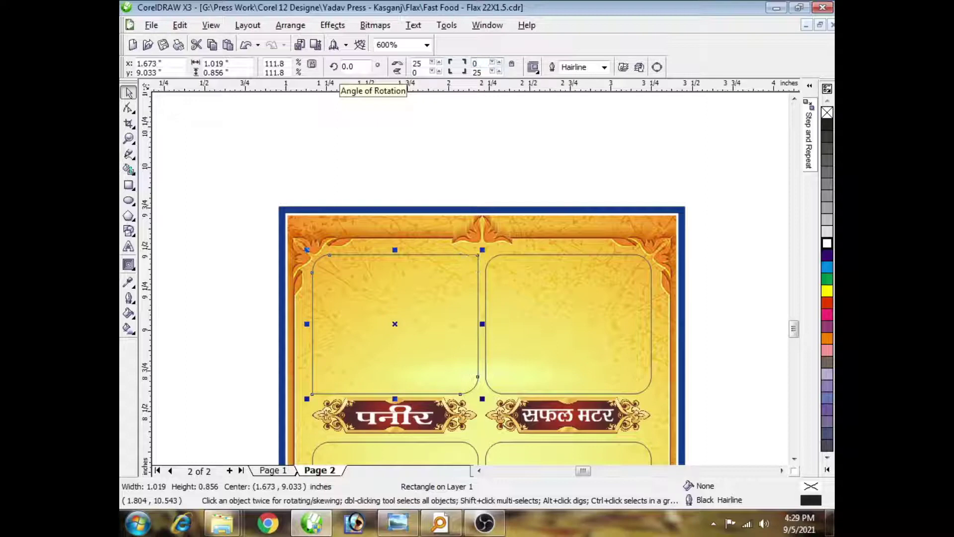
Step: Delete the first row's right frame and try to place the reshaped left frame there, undoing that last attempt
click(527, 254)
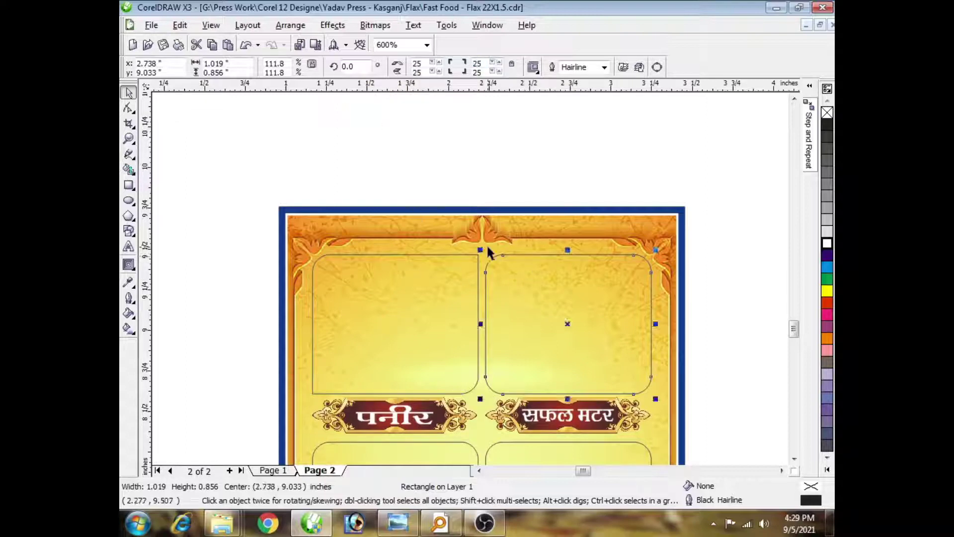
key(Delete)
drag(476, 256, 544, 285)
key(ctrl+z)
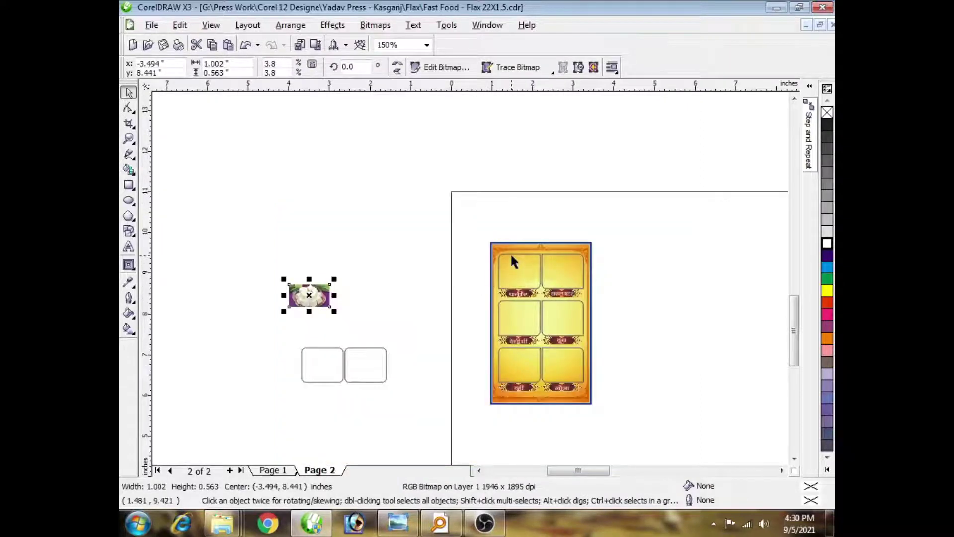
Step: Centre the paneer photo horizontally and vertically on the first row's left frame
shift+click(512, 254)
key(c)
key(e)
key(Escape)
click(518, 273)
scroll(519, 271, up, 2)
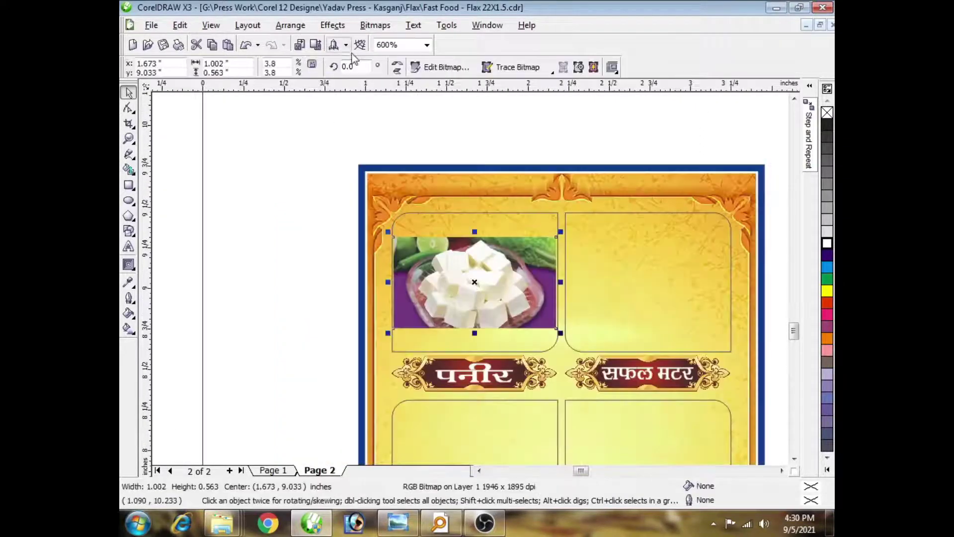
Step: Try to PowerClip the paneer photo inside the first row's left frame and undo it
click(332, 25)
mouse_move(368, 215)
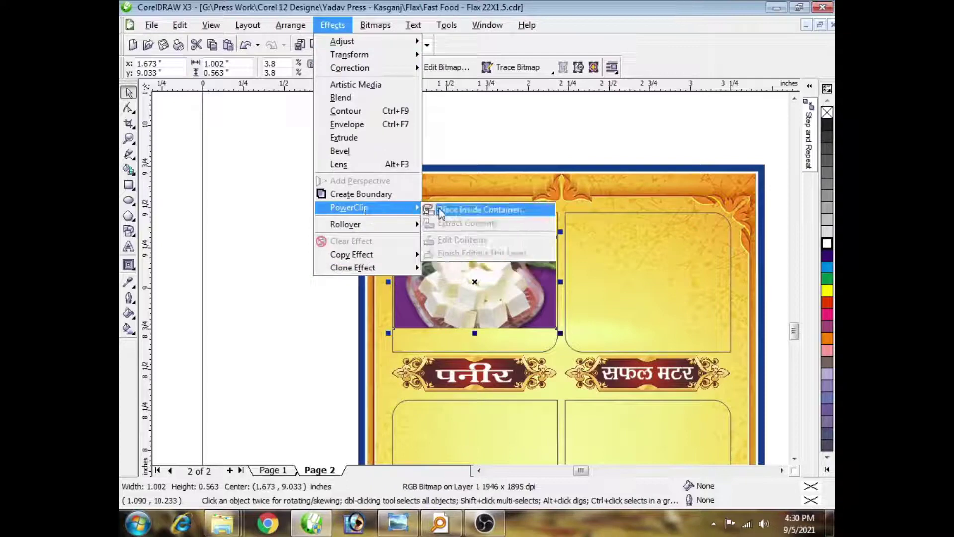
click(437, 208)
click(455, 213)
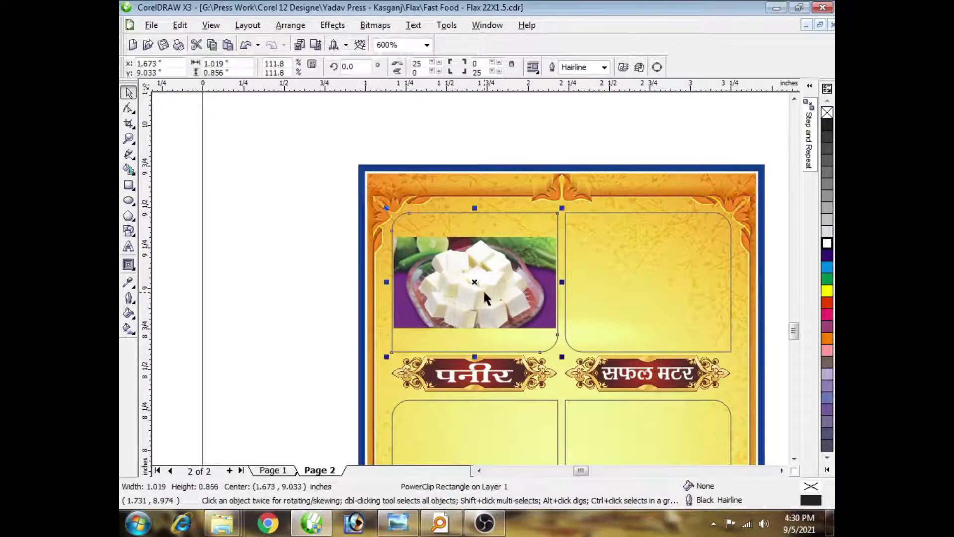
key(Escape)
click(553, 215)
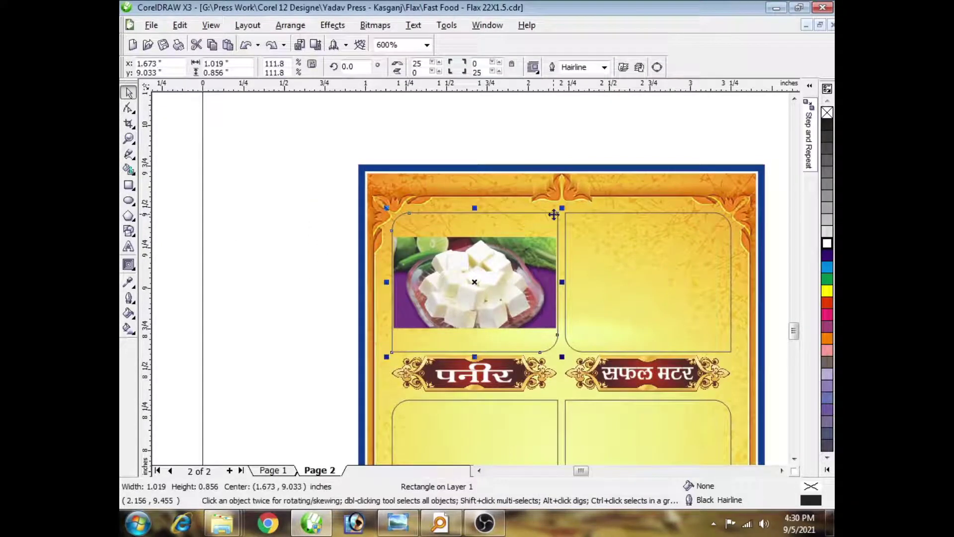
Step: PowerClip the paneer photo inside the first row's left frame and open its contents for editing
double_click(491, 279)
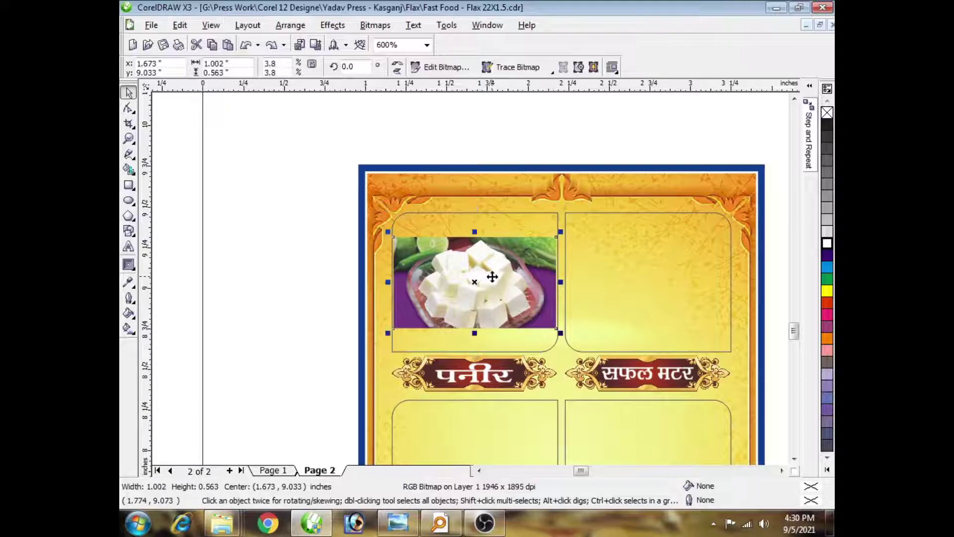
click(333, 27)
mouse_move(412, 208)
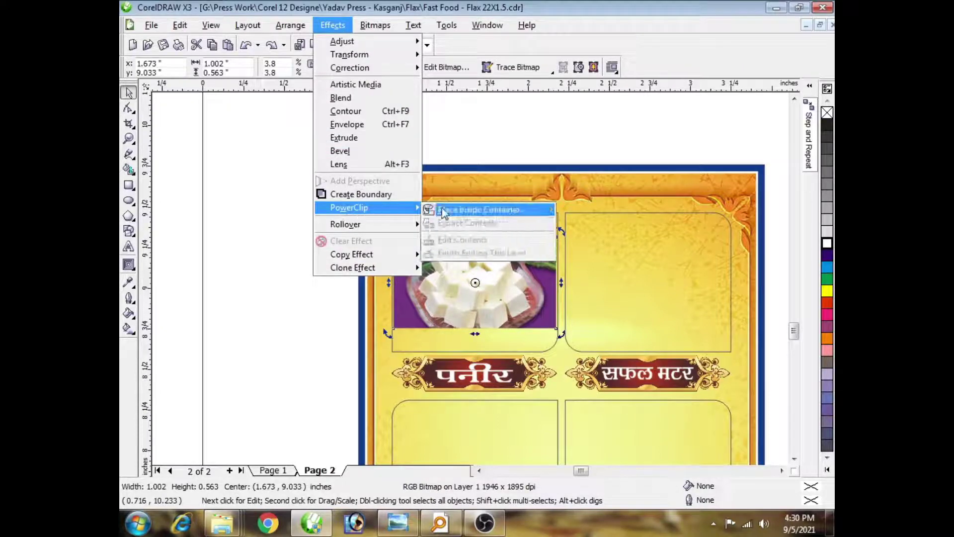
click(451, 209)
click(460, 213)
ctrl+click(480, 295)
click(480, 296)
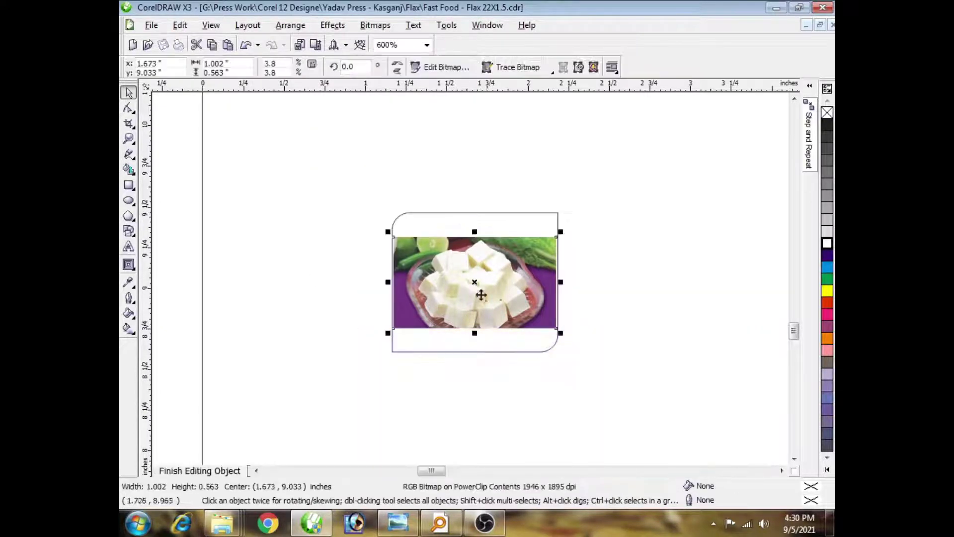
Step: Resize the clipped paneer photo to about 1.39 by 0.87 inches so it covers the frame, and finish editing the contents
scroll(471, 279, up, 2)
scroll(474, 285, down, 1)
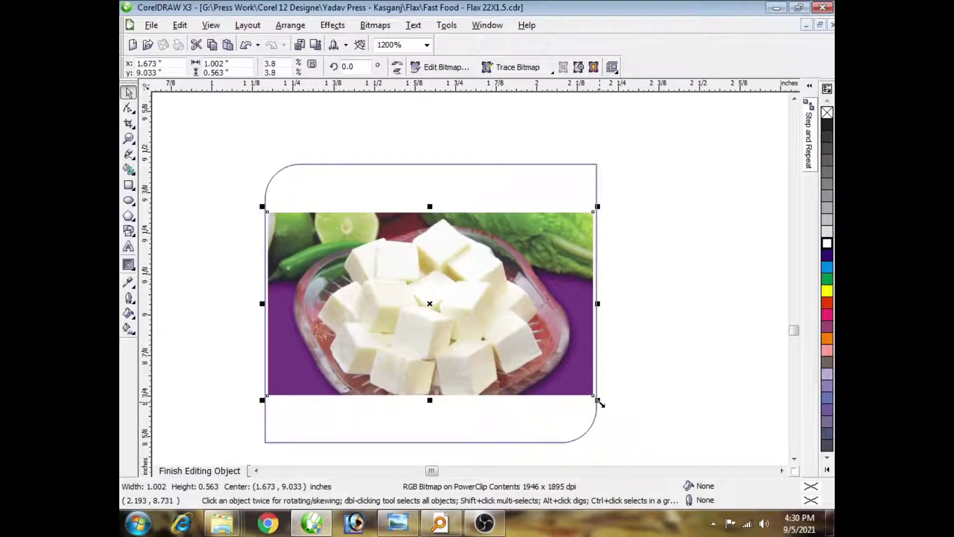
drag(599, 401, 706, 451)
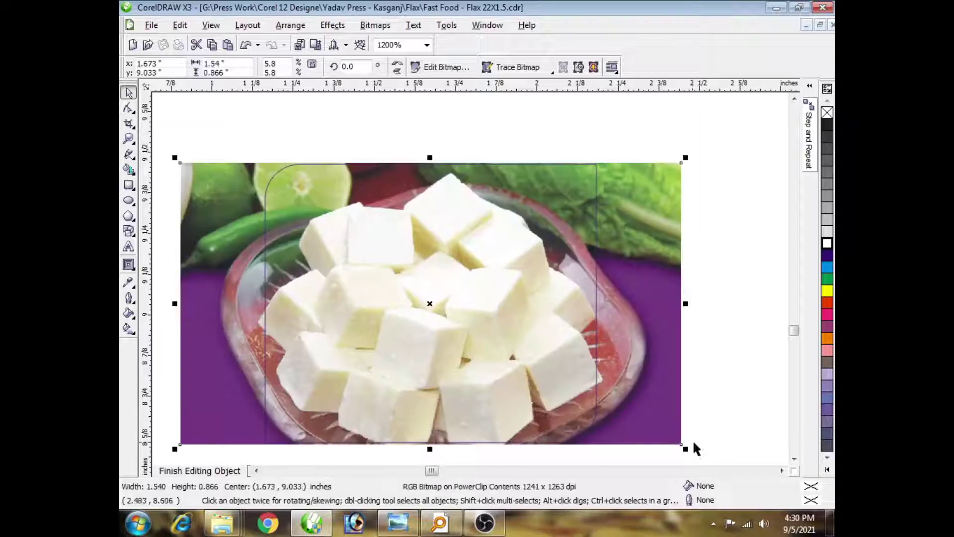
drag(687, 303, 662, 302)
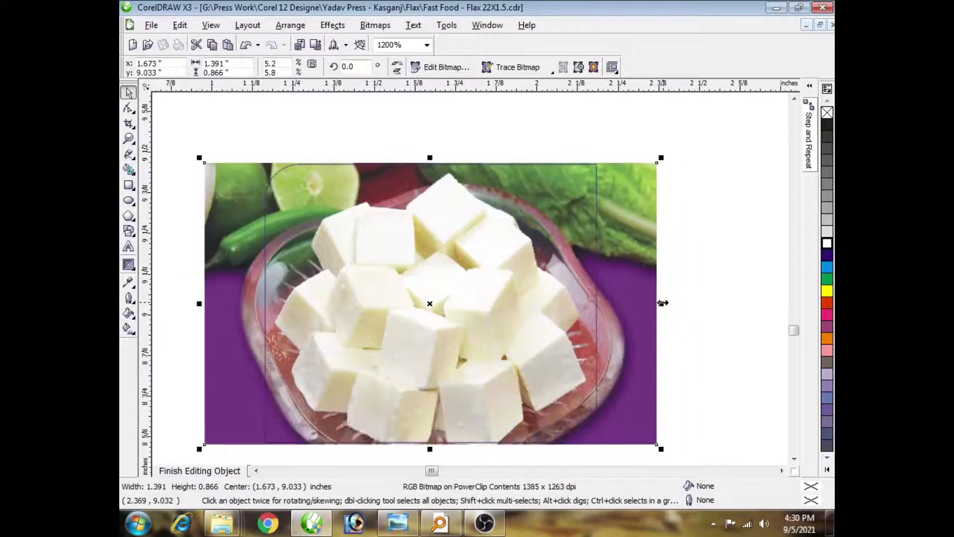
ctrl+click(683, 302)
Step: Narrow the पनीर text on the first row's left banner to about 0.42 inch wide
scroll(474, 337, up, 1)
click(540, 354)
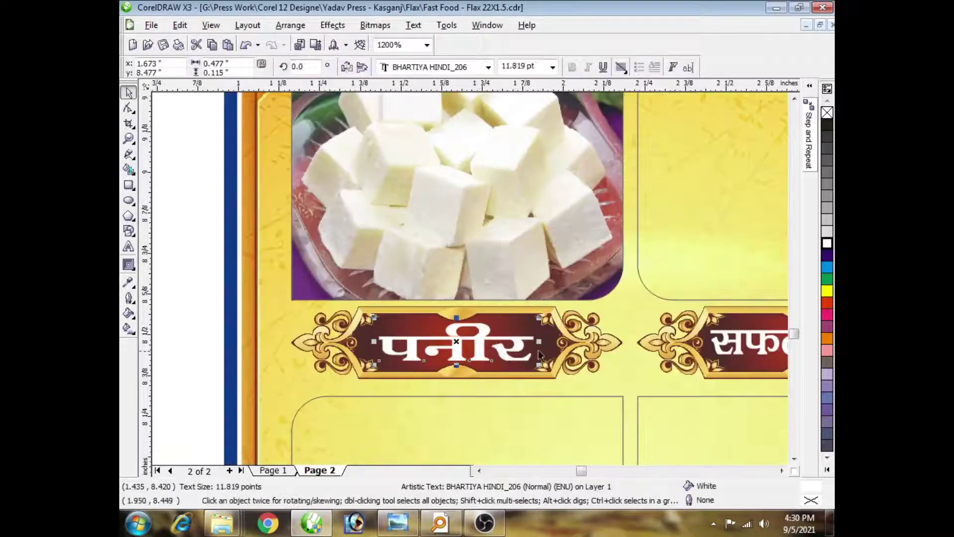
drag(541, 343, 531, 342)
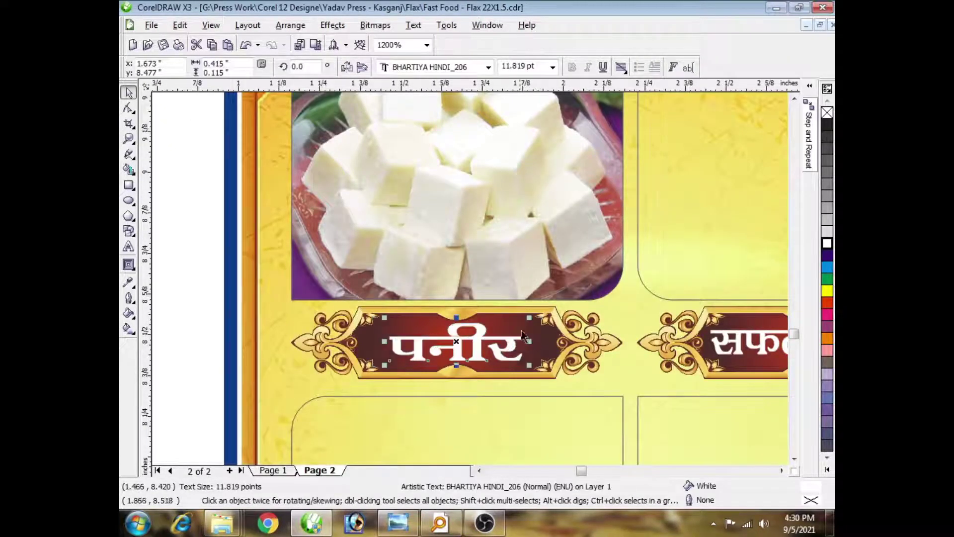
shift+click(515, 321)
scroll(515, 321, down, 2)
click(679, 254)
Step: Place the Safal packet photo from the older price-board design onto the first row's right frame
scroll(469, 275, down, 2)
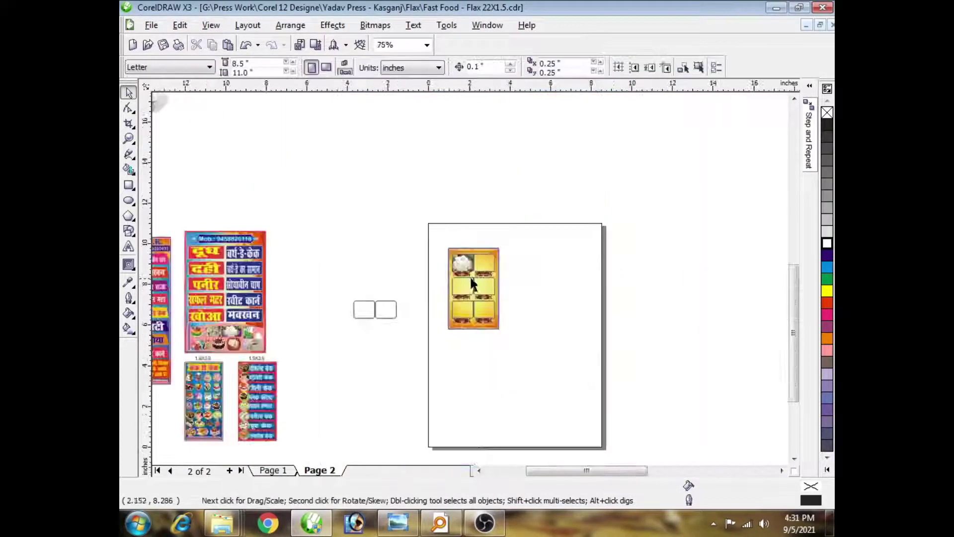
scroll(469, 273, up, 3)
scroll(468, 273, down, 3)
scroll(337, 288, up, 1)
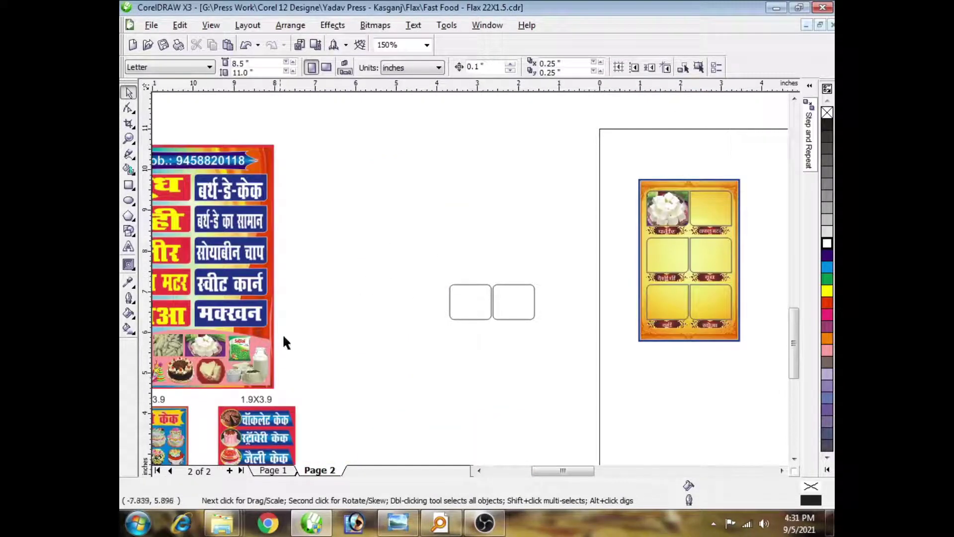
drag(238, 354, 710, 212)
scroll(710, 212, up, 2)
scroll(293, 271, up, 1)
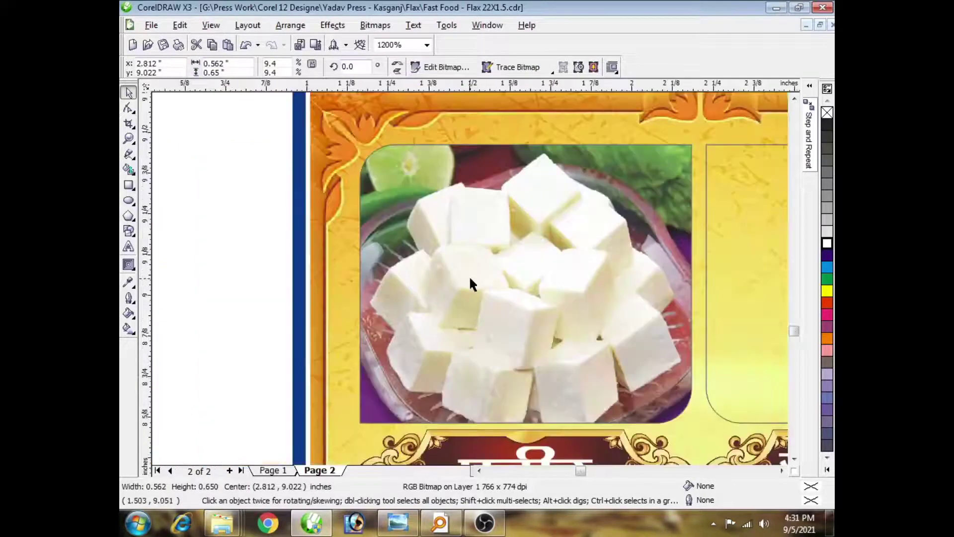
scroll(473, 277, down, 3)
scroll(471, 279, up, 2)
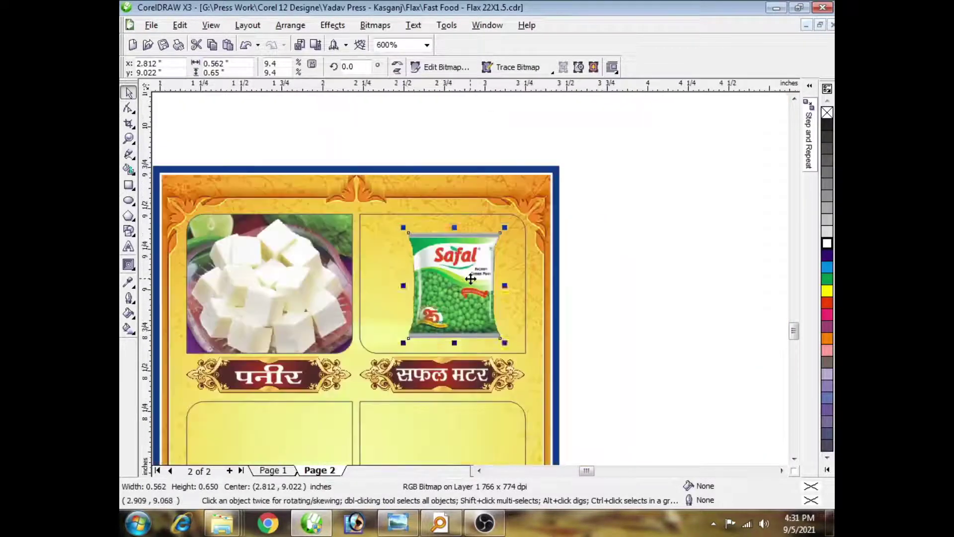
Step: Shift the Safal packet photo towards the middle of its frame and enlarge it to about 0.66 by 0.77 inch
drag(471, 279, 456, 277)
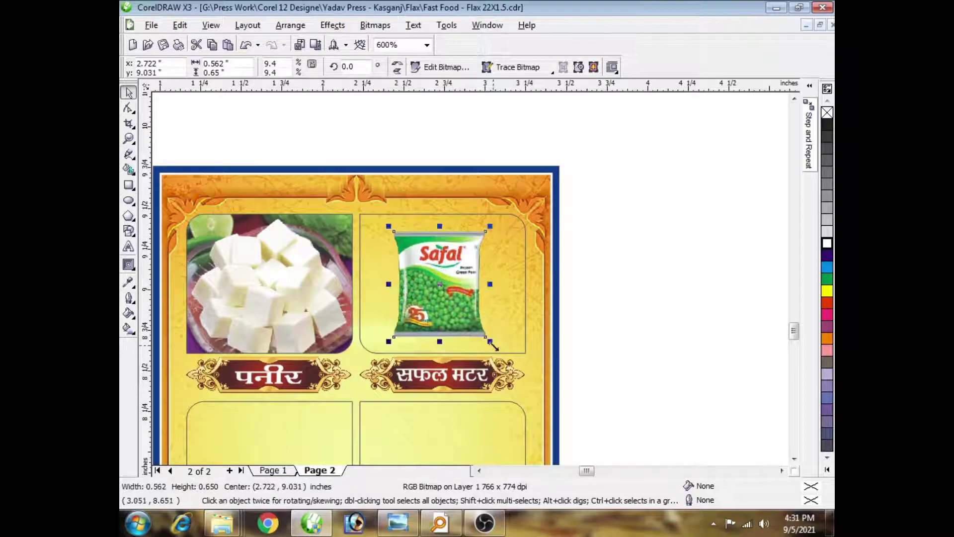
drag(492, 345, 505, 359)
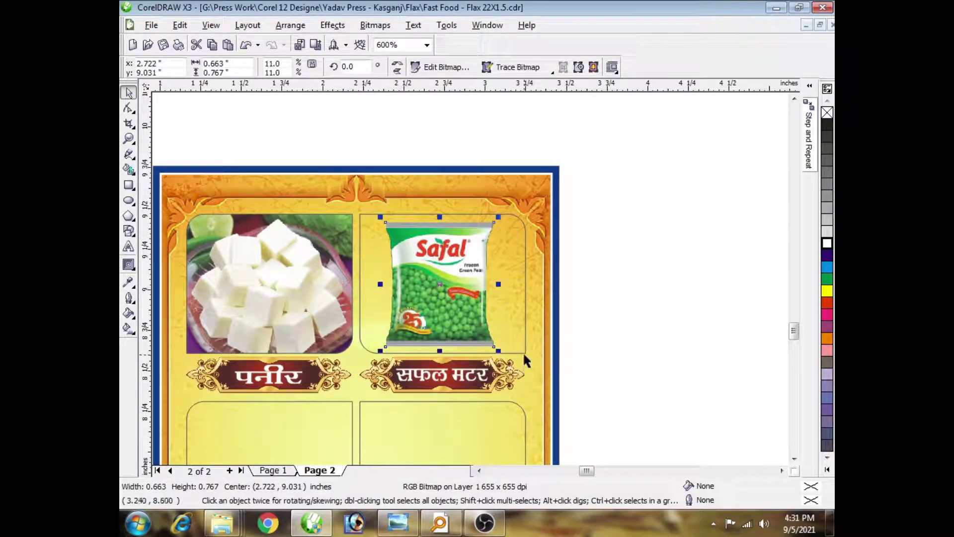
shift+click(528, 357)
key(shift+F2)
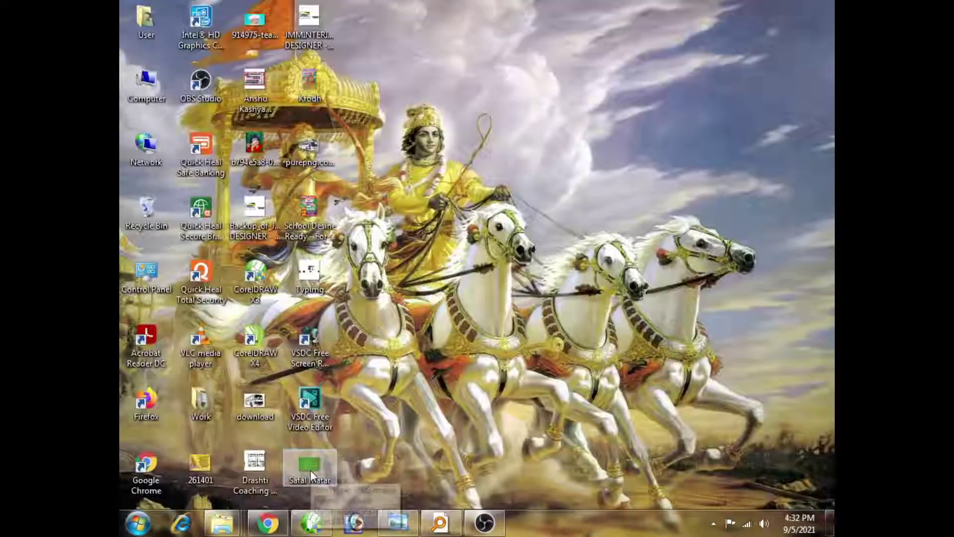
Step: Bring the Safal Matar image from the desktop into CorelDRAW and shrink it to about 0.99 by 0.66 inch over the first row's right frame
click(311, 522)
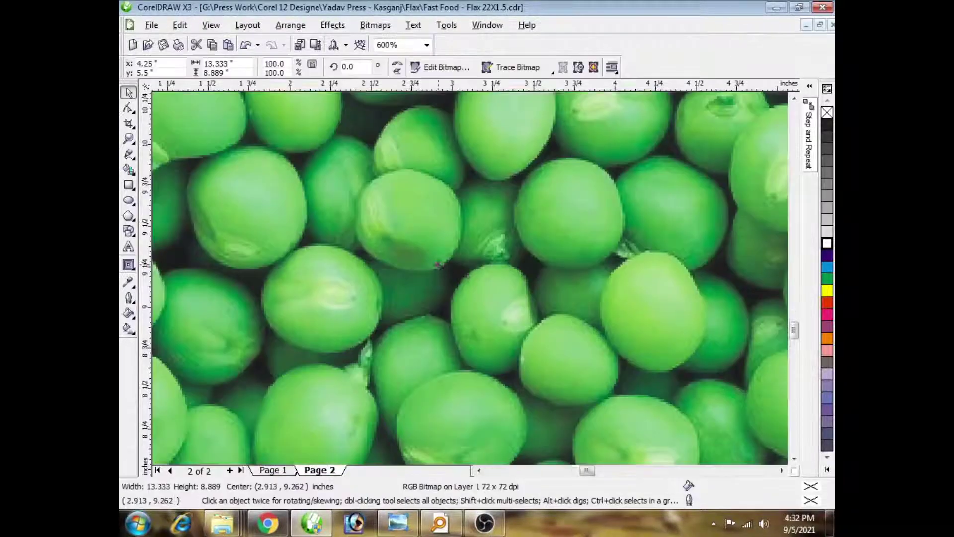
scroll(439, 265, down, 4)
drag(563, 212, 431, 287)
scroll(470, 275, up, 2)
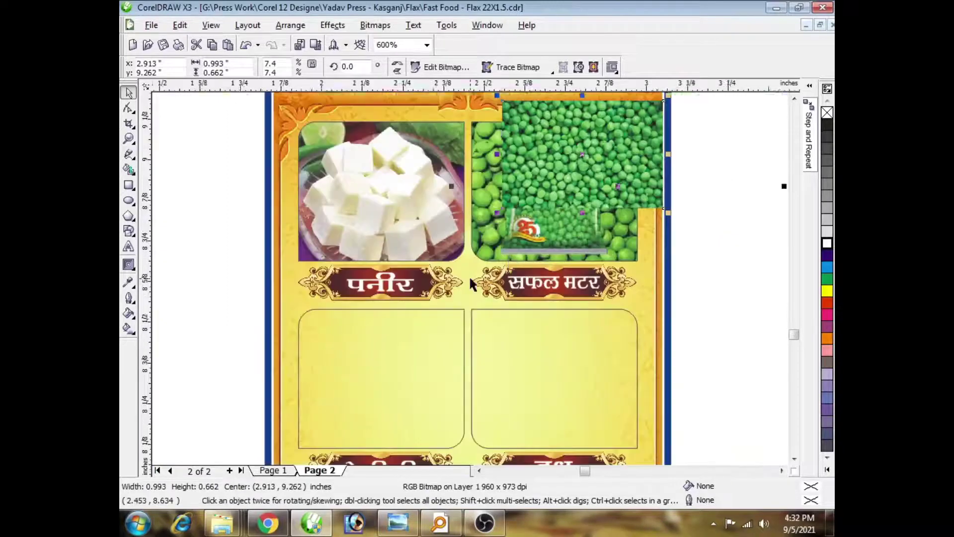
Step: PowerClip the new peas photo inside the first row's right frame and open the frame's contents for editing
click(332, 25)
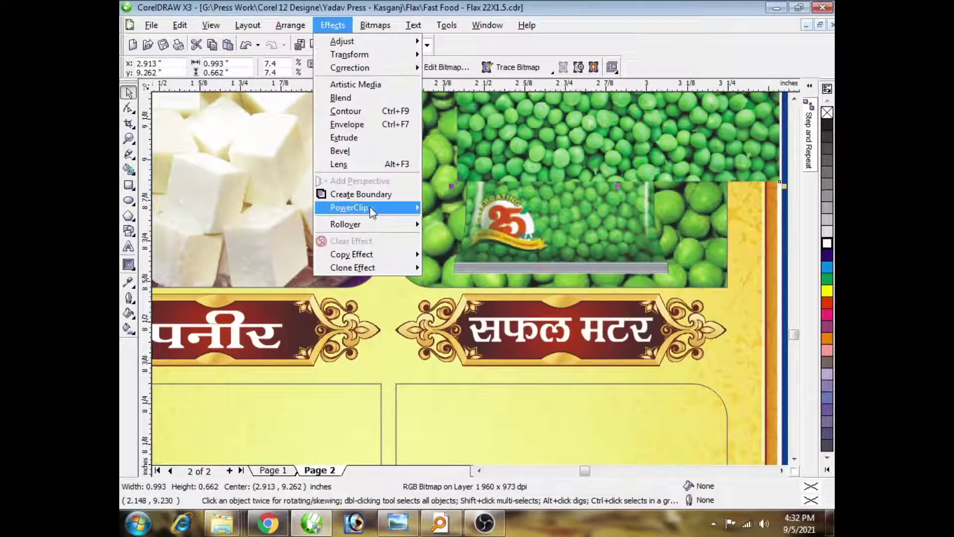
mouse_move(370, 209)
click(437, 210)
click(420, 212)
ctrl+click(421, 214)
click(422, 213)
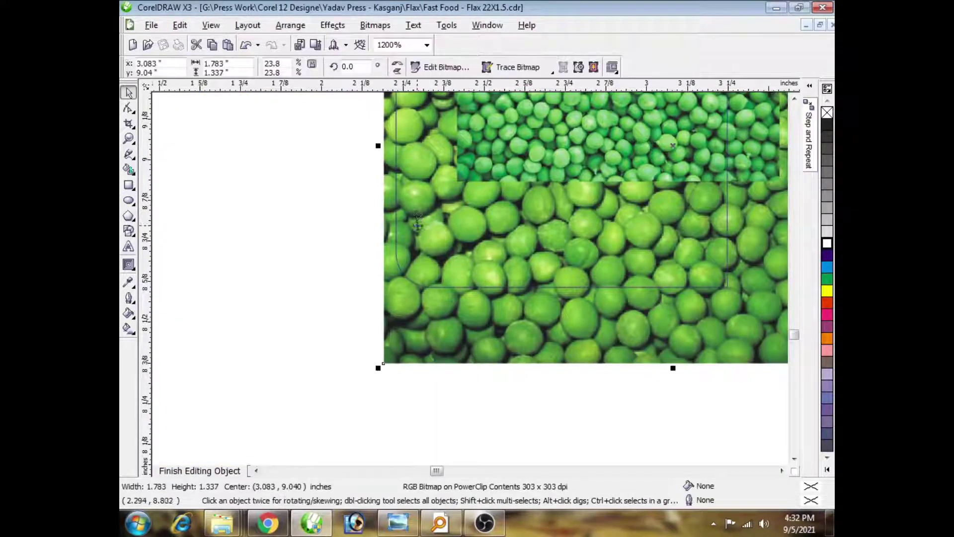
Step: Replace the larger peas photo in the frame with the new one, enlarged to about 1.65 by 1.10 inches, and finish editing the contents
scroll(523, 330, down, 1)
key(Delete)
drag(572, 206, 543, 259)
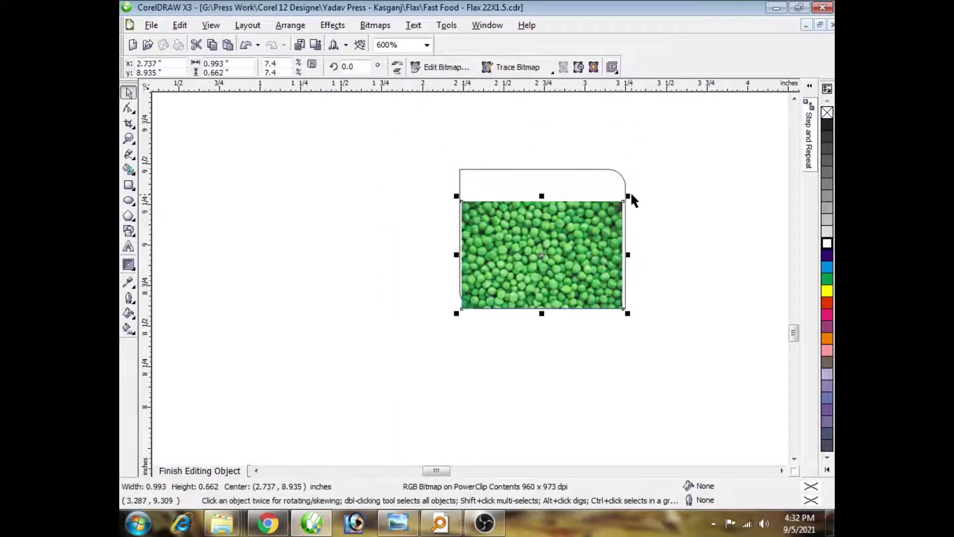
drag(627, 196, 690, 155)
drag(531, 246, 531, 230)
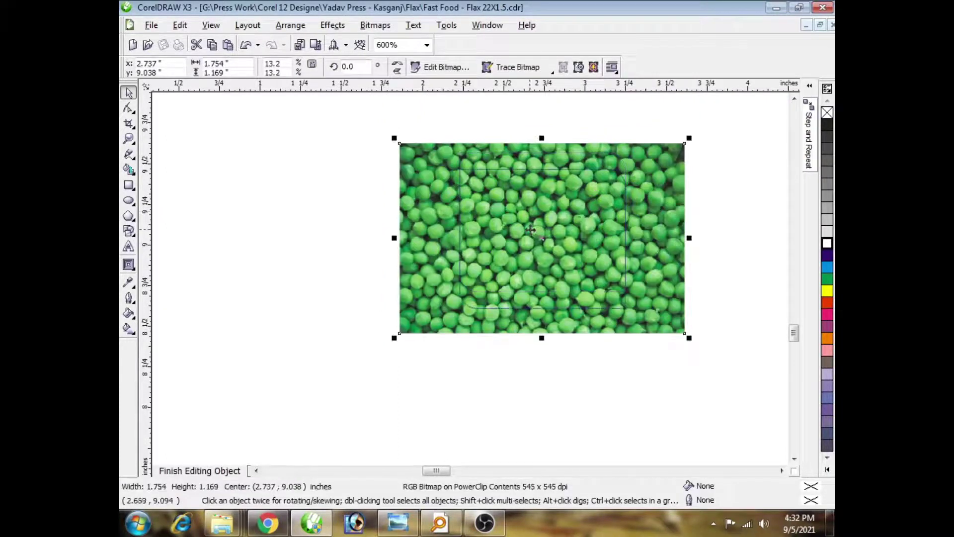
drag(397, 138, 404, 144)
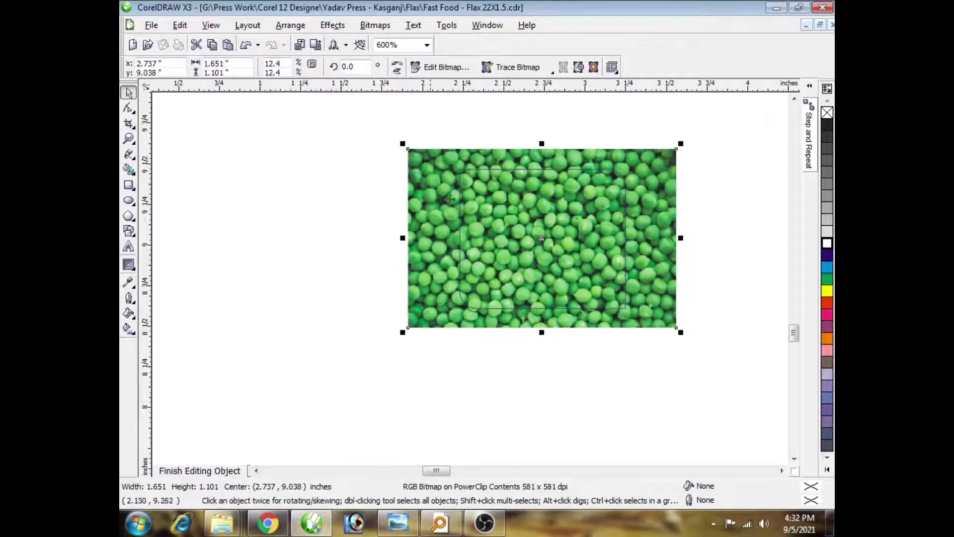
click(202, 470)
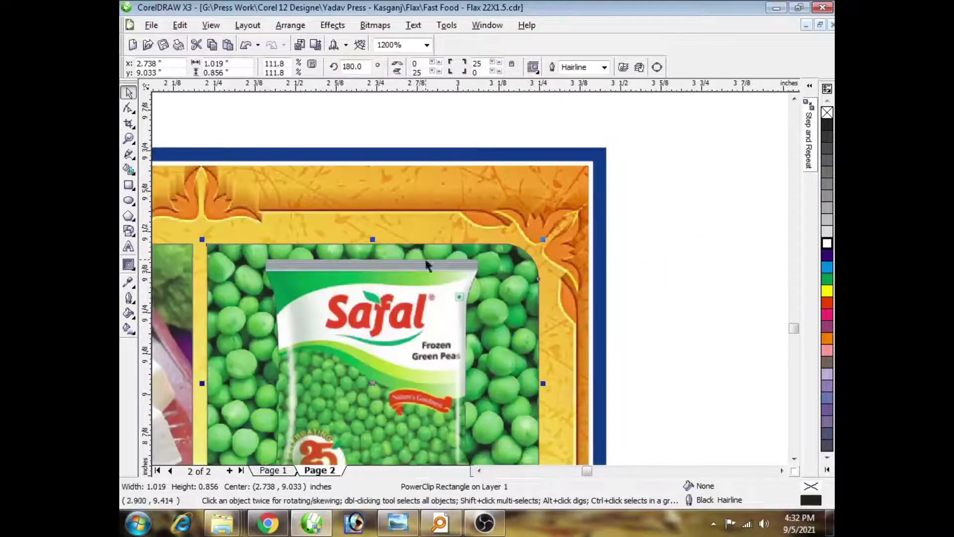
Step: Give the first row's right frame a white 1.0 pt outline
right_click(827, 246)
click(604, 67)
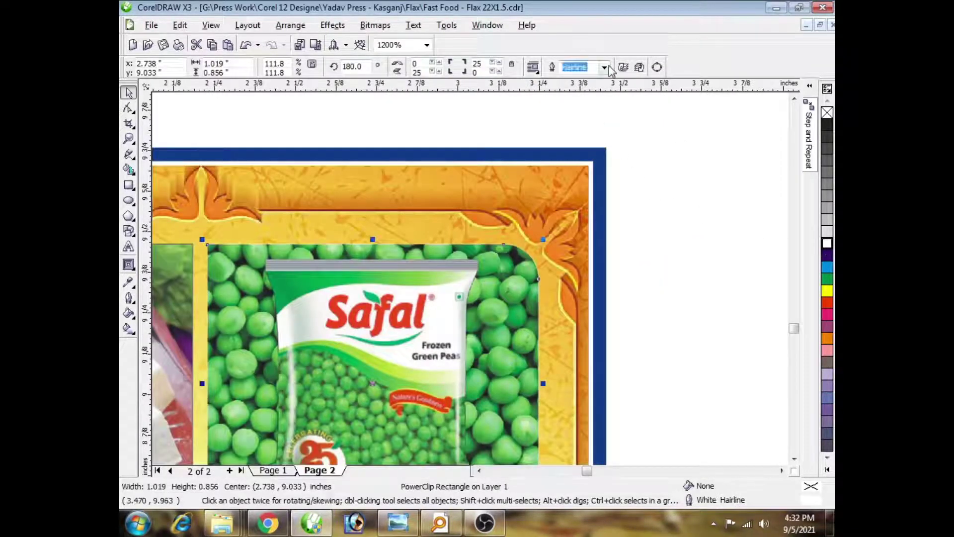
click(575, 111)
scroll(512, 296, down, 1)
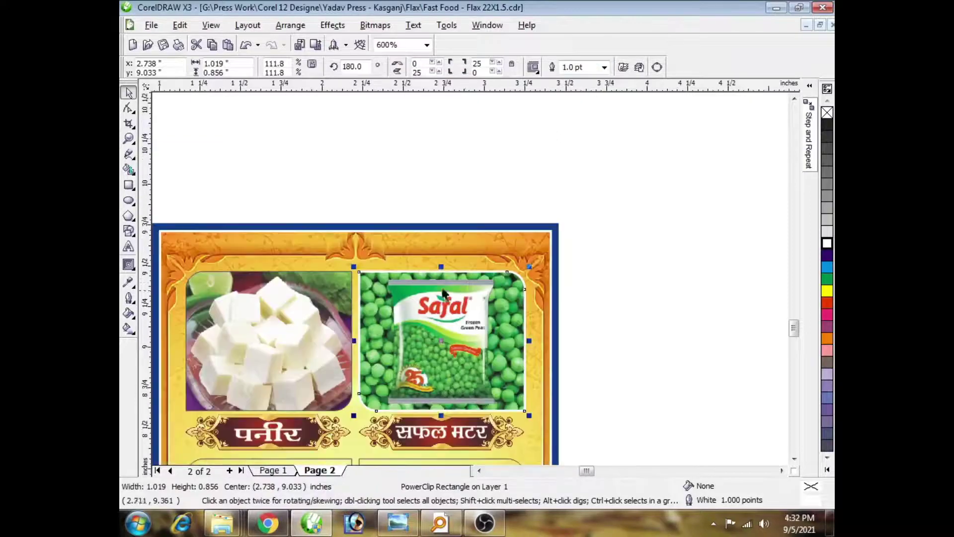
scroll(281, 295, up, 1)
Step: Give the paneer photo's frame a cyan 1 pt outline
click(403, 282)
key(ctrl+e)
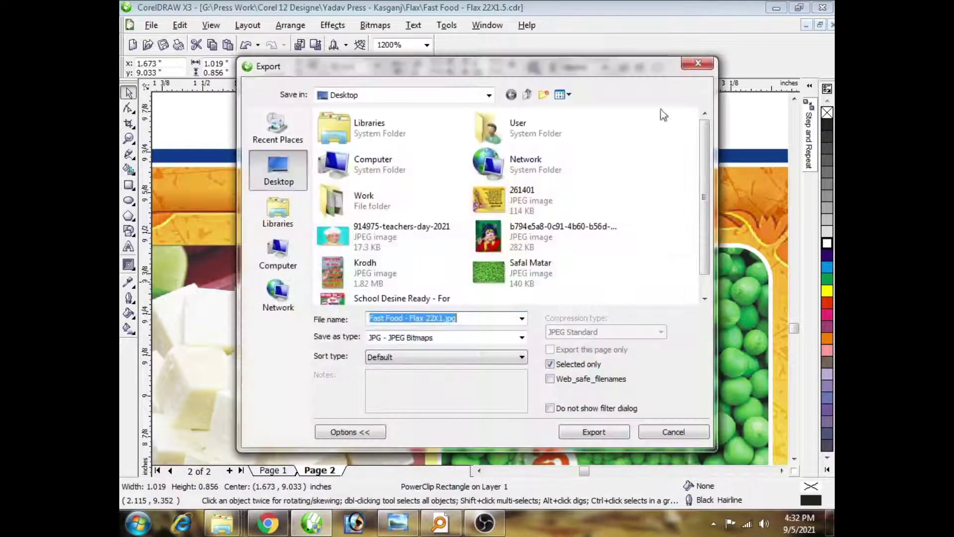
click(708, 65)
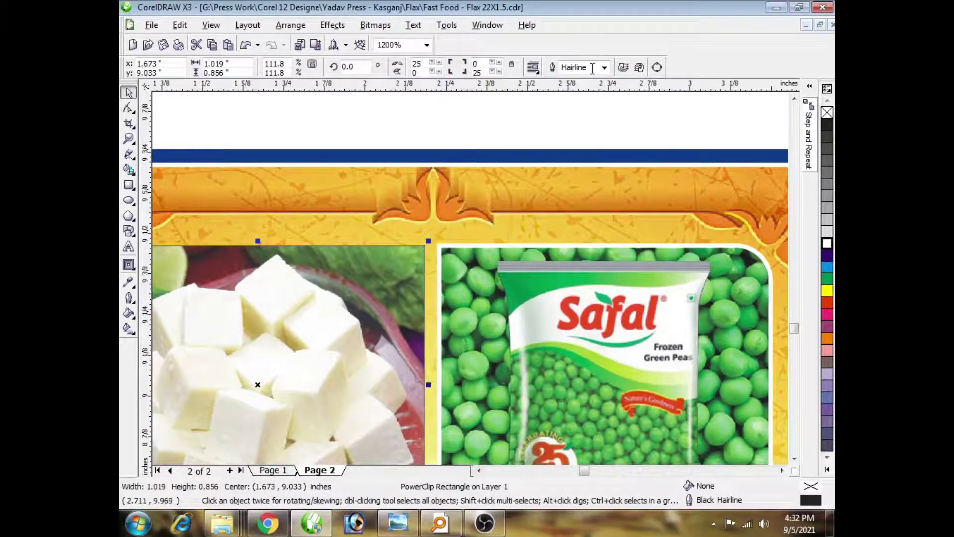
text(1)
key(Return)
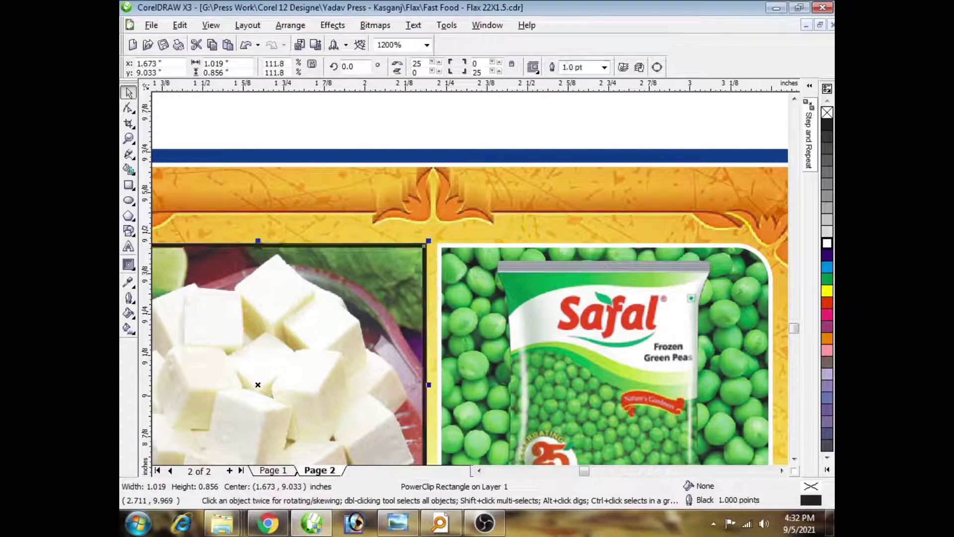
right_click(827, 269)
Step: Try cyan and yellow outlines on the Safal peas frame and restore its white outline
scroll(497, 278, down, 2)
scroll(534, 288, up, 2)
click(525, 282)
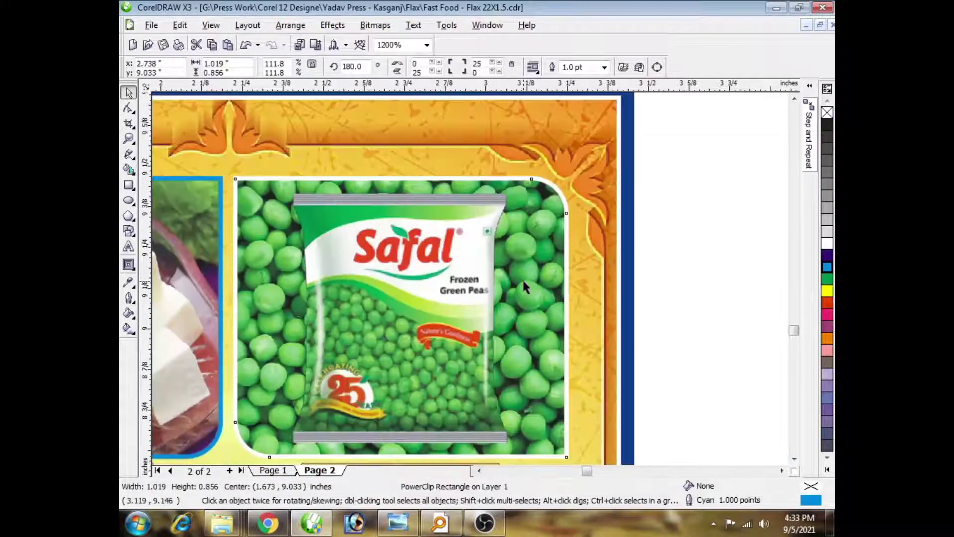
right_click(827, 267)
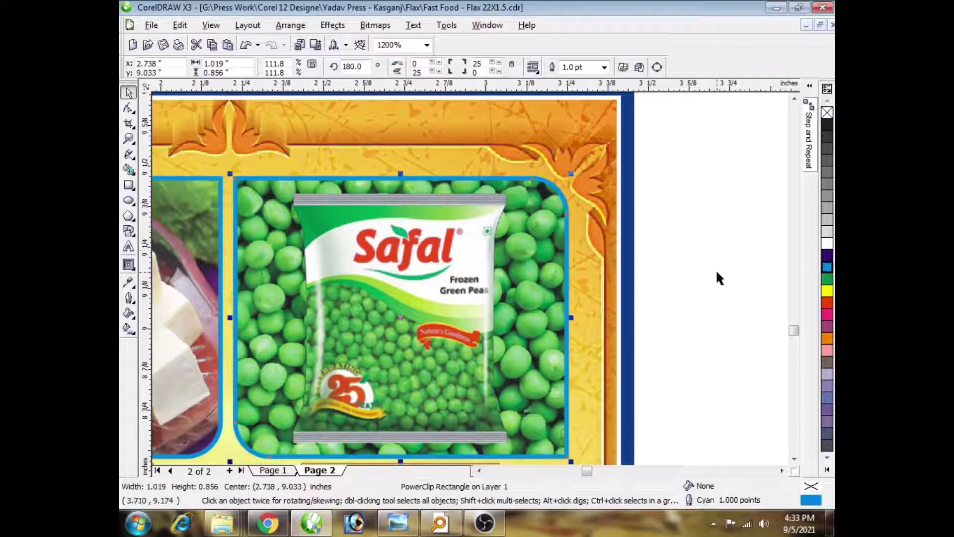
right_click(828, 290)
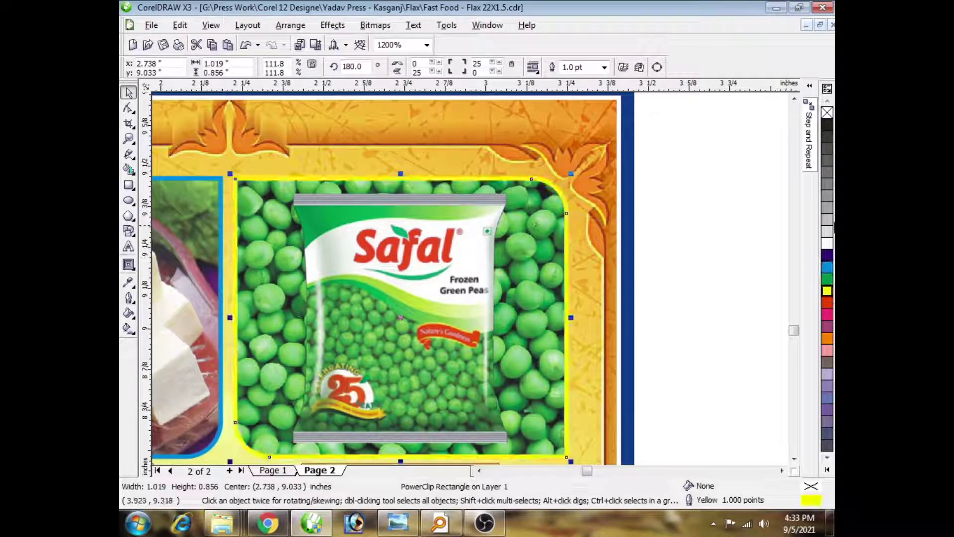
right_click(827, 243)
click(679, 240)
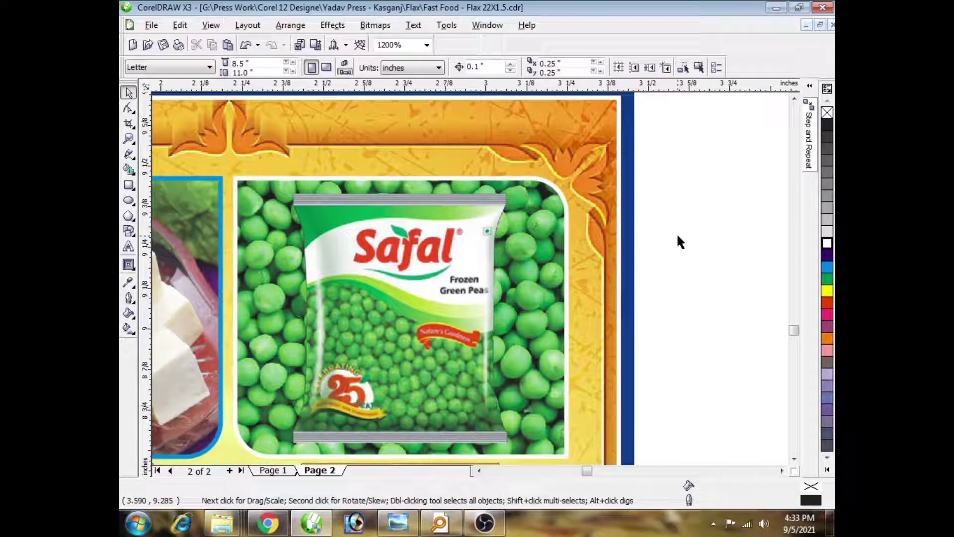
Step: Examine the outlined first-row product photos and the empty frames in the row beneath them
click(480, 257)
shift+click(530, 247)
click(694, 244)
scroll(496, 272, down, 2)
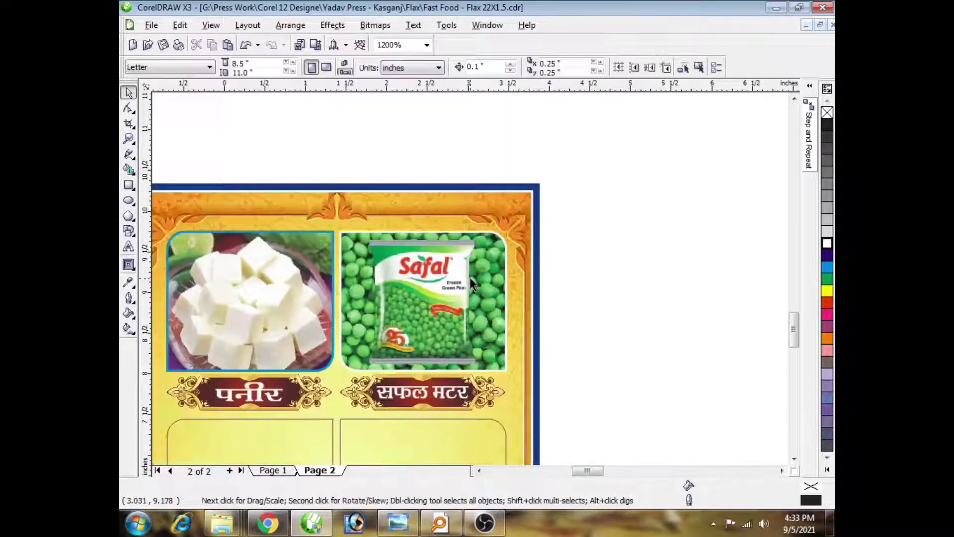
scroll(470, 278, down, 2)
scroll(469, 273, up, 2)
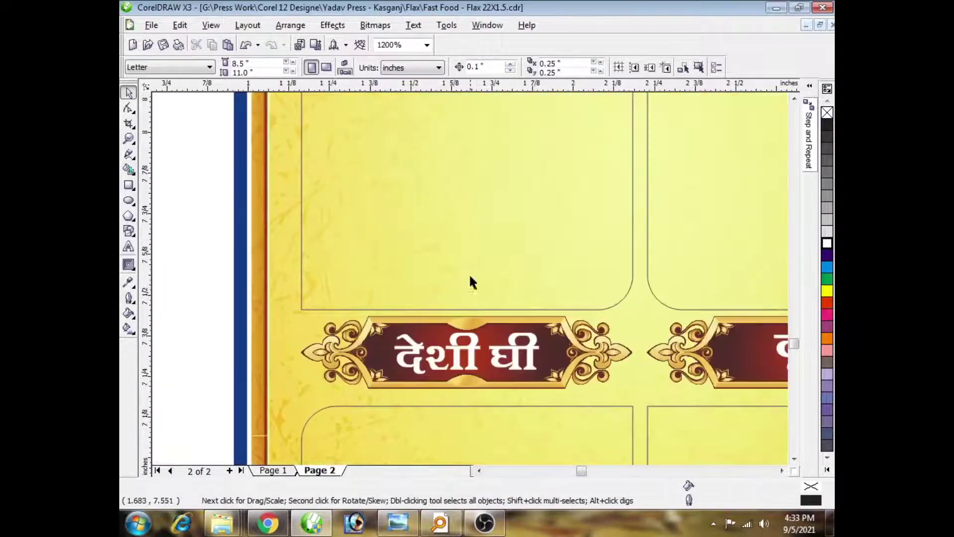
scroll(470, 275, down, 3)
scroll(442, 277, down, 3)
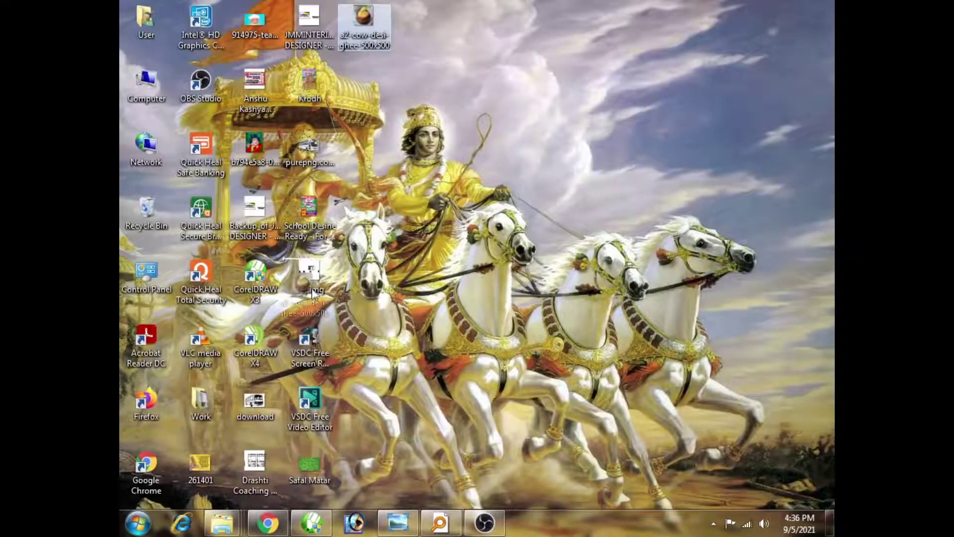
Step: Switch to CorelDRAW and scale the desi ghee photo inside the second row's first frame to about 0.96 by 1.01 inches
click(311, 522)
drag(465, 299, 458, 251)
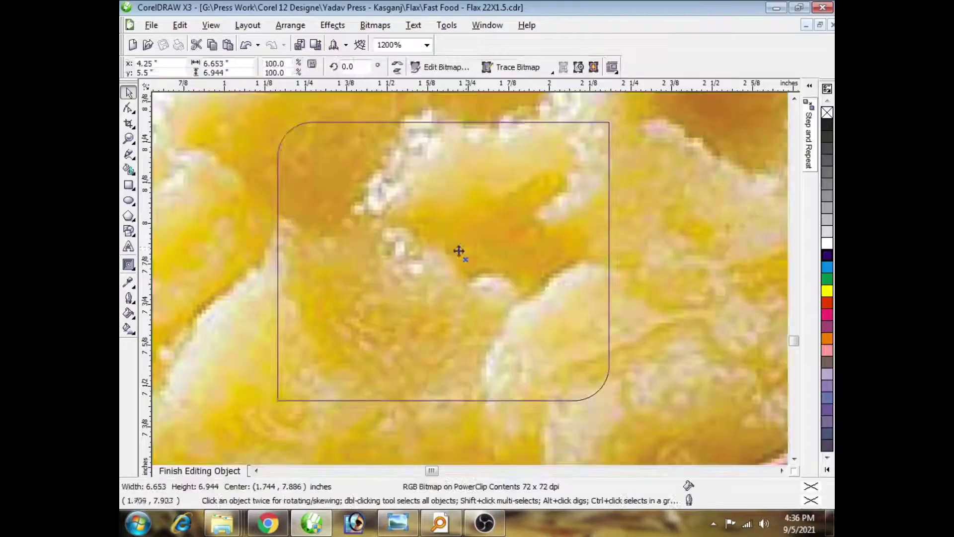
scroll(467, 268, down, 3)
drag(610, 135, 494, 256)
scroll(522, 264, up, 4)
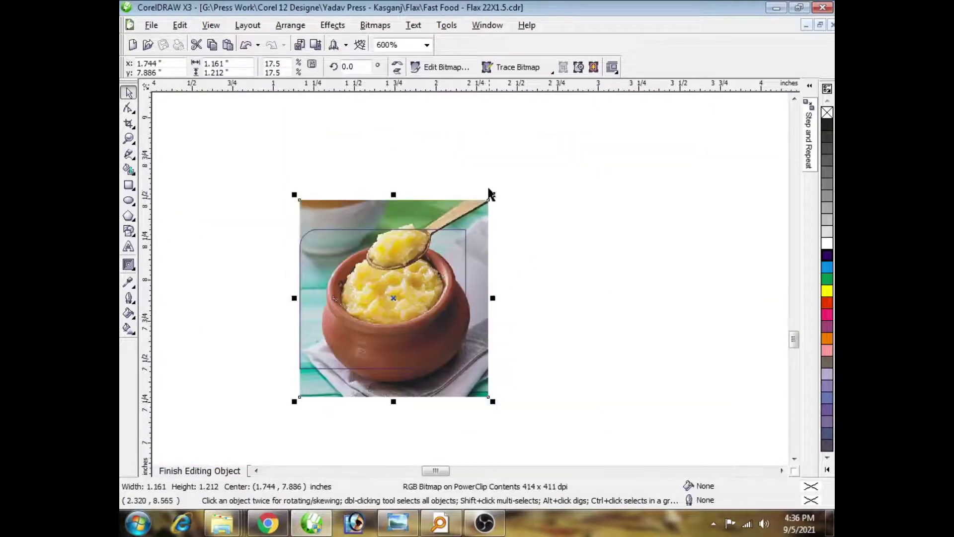
drag(494, 195, 479, 211)
scroll(471, 279, up, 2)
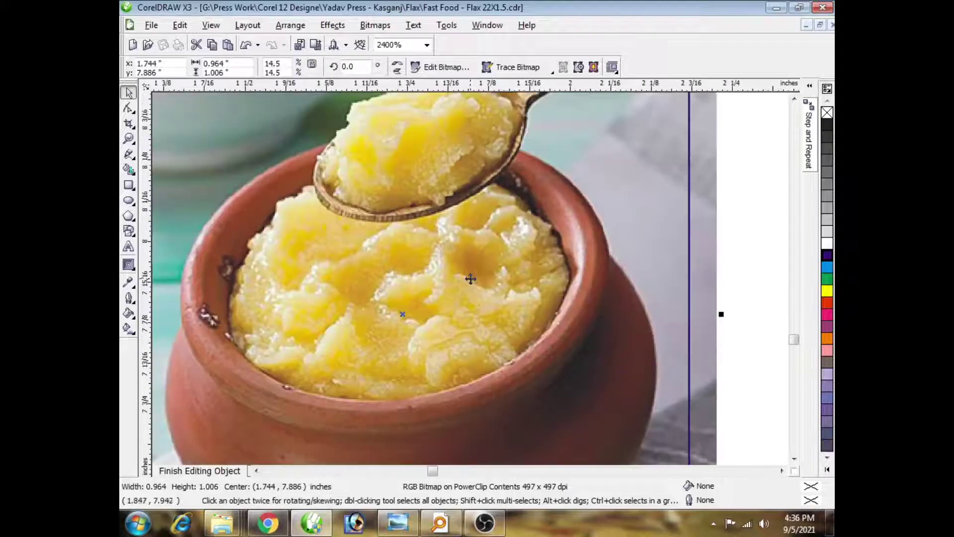
Step: Widen the ghee photo to about 1.07 inches, align it to cover the frame, and finish editing the contents
scroll(491, 264, down, 1)
drag(259, 309, 224, 309)
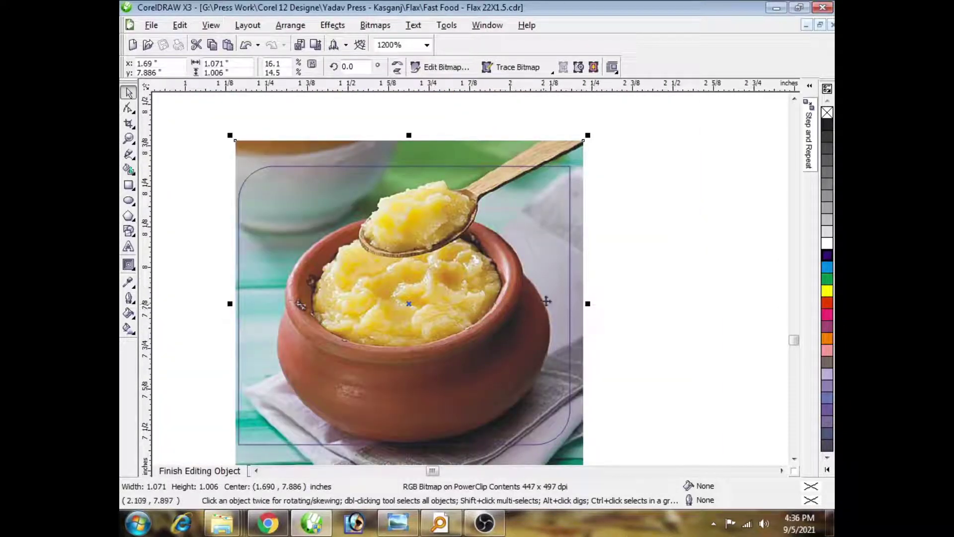
drag(528, 297, 537, 297)
scroll(471, 280, down, 2)
scroll(470, 279, up, 2)
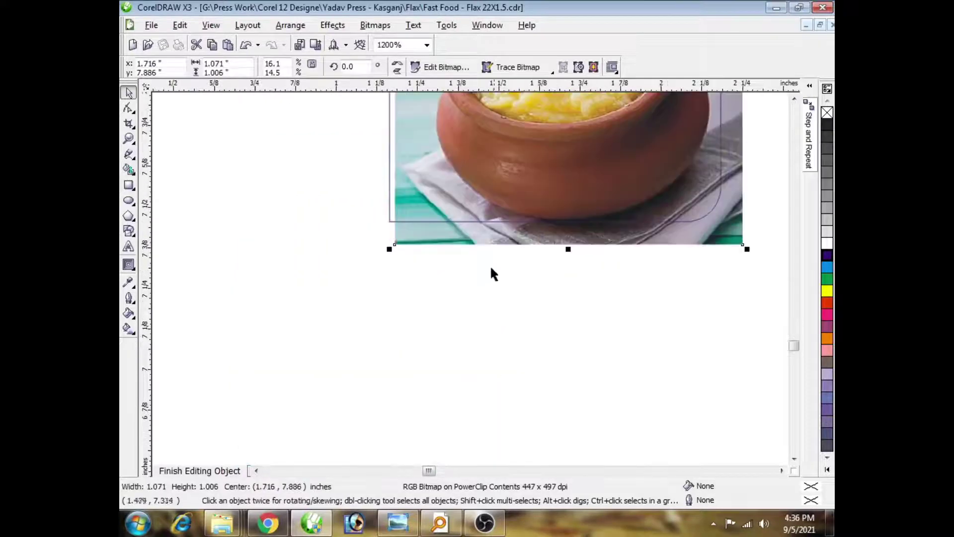
scroll(490, 264, down, 1)
scroll(476, 269, up, 1)
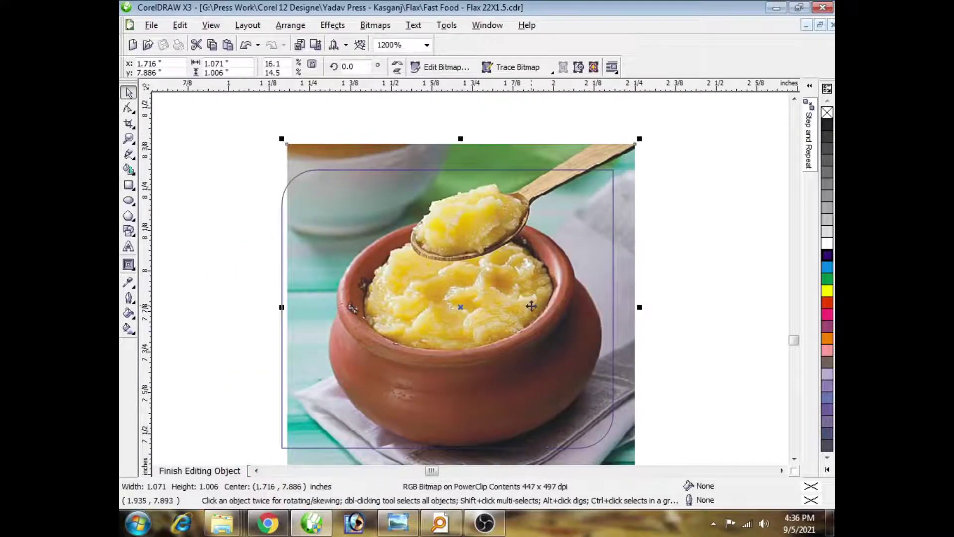
drag(531, 306, 525, 307)
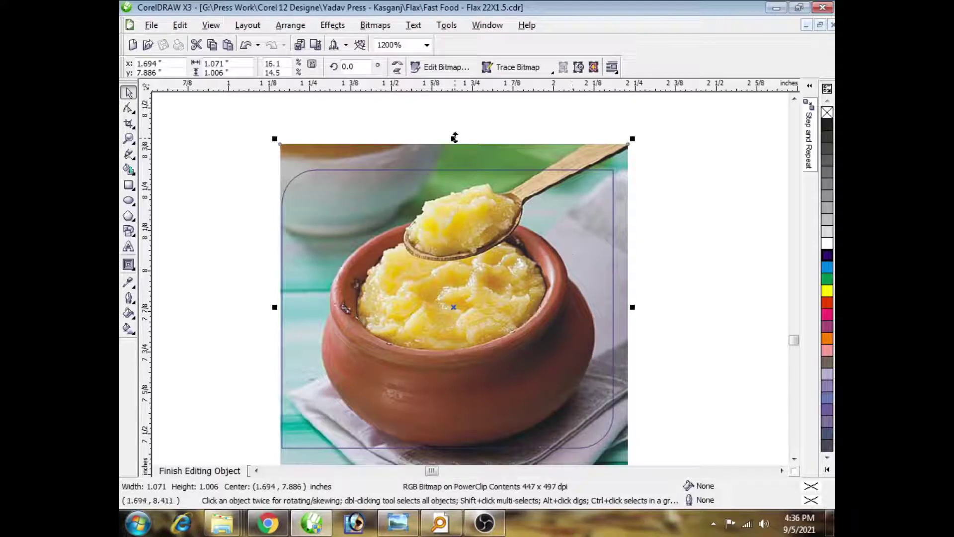
drag(454, 138, 453, 134)
click(208, 470)
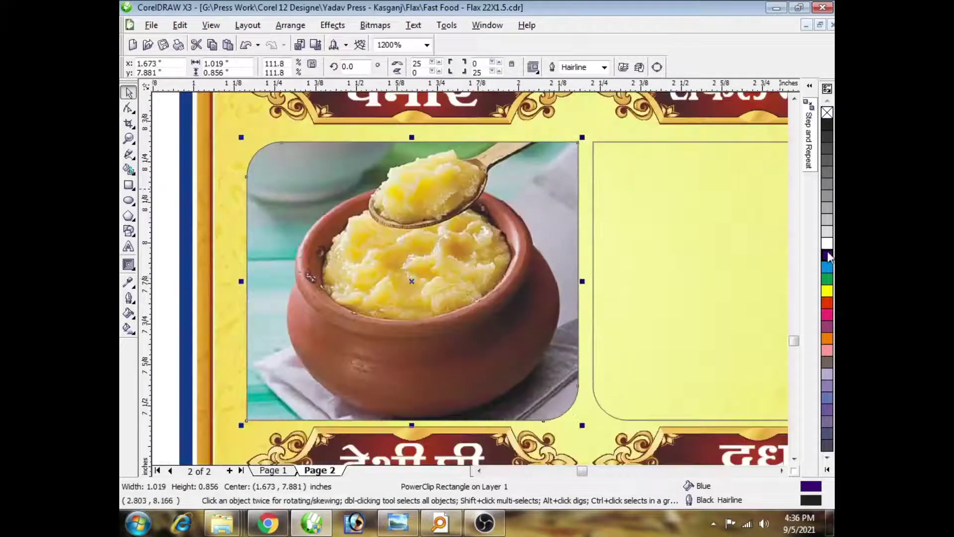
Step: Give the desi ghee photo's frame a cyan 1.0 pt outline
right_click(828, 255)
click(604, 68)
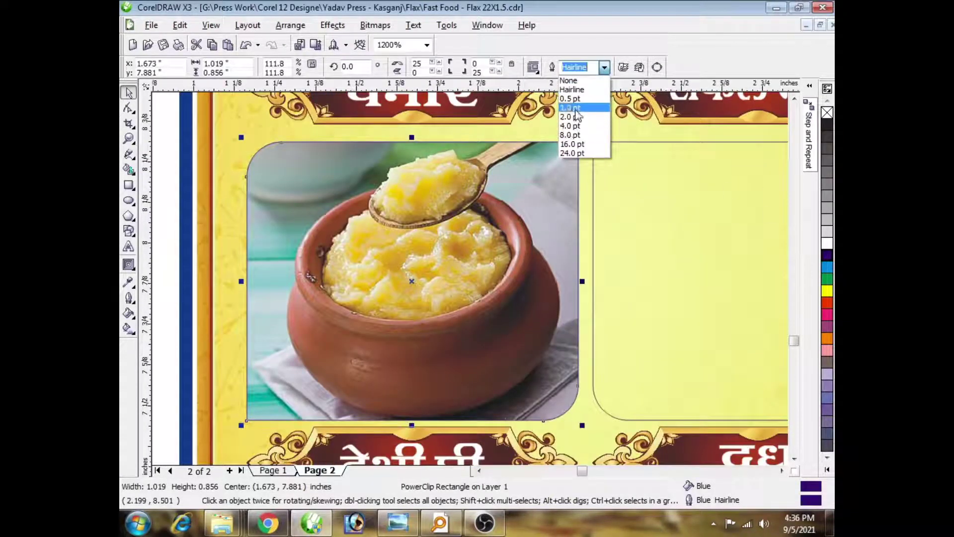
click(575, 115)
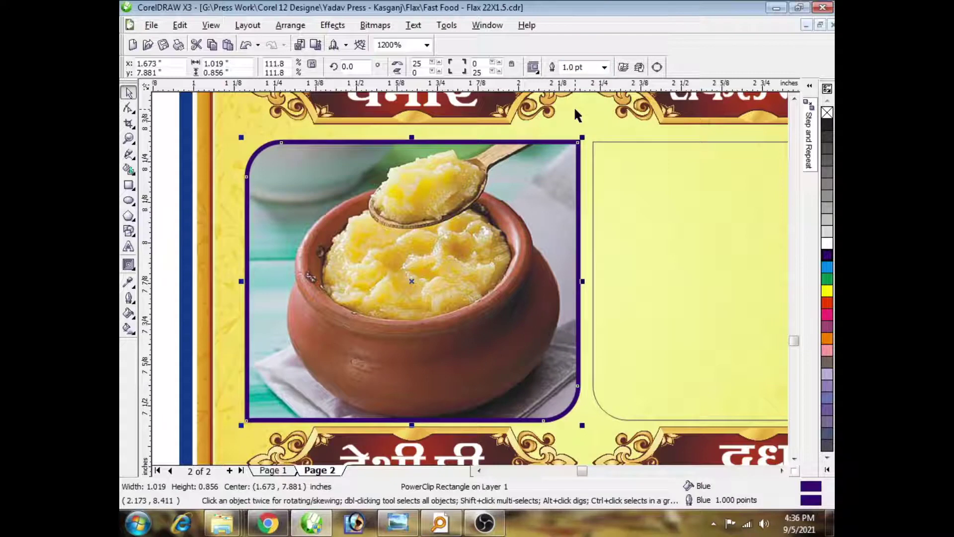
right_click(828, 268)
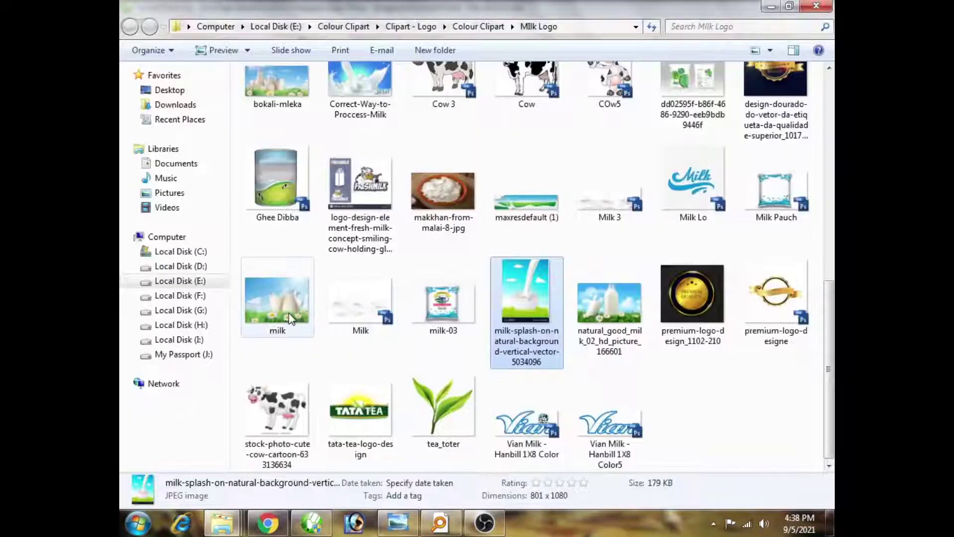
Step: Preview the milk picture in the MIlk Logo folder, place it in the layout and scale it to about 1.49 by 1.06 inches
double_click(291, 319)
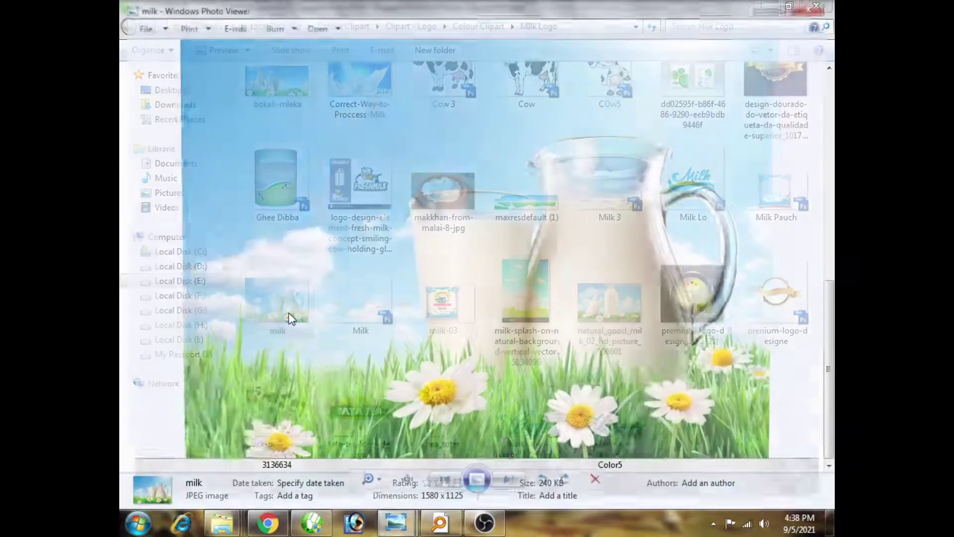
click(820, 6)
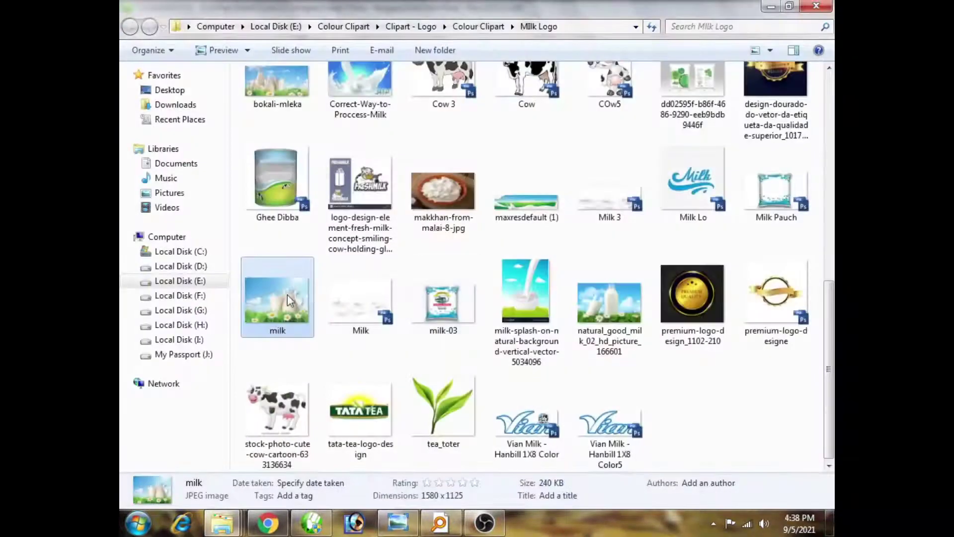
drag(288, 294, 564, 282)
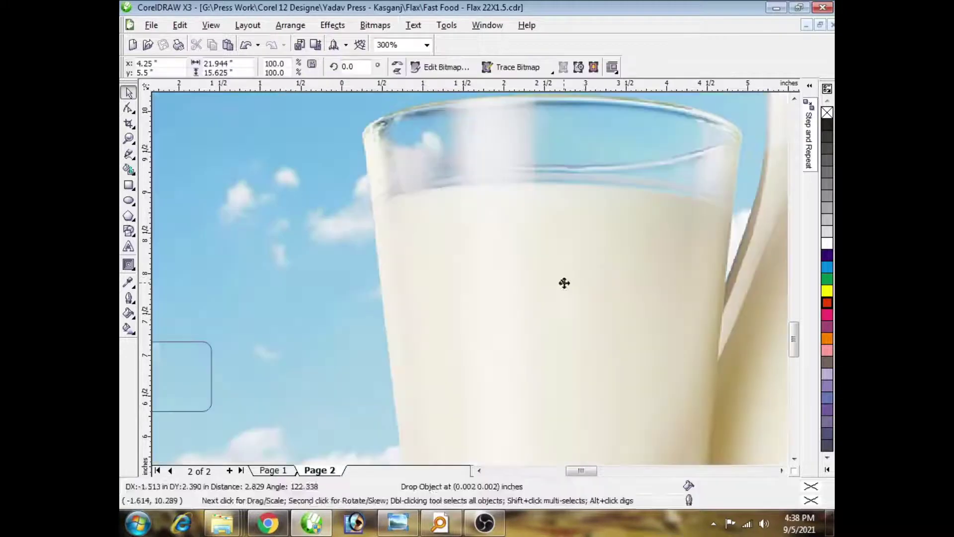
scroll(564, 282, down, 2)
drag(692, 114, 495, 258)
scroll(507, 231, up, 2)
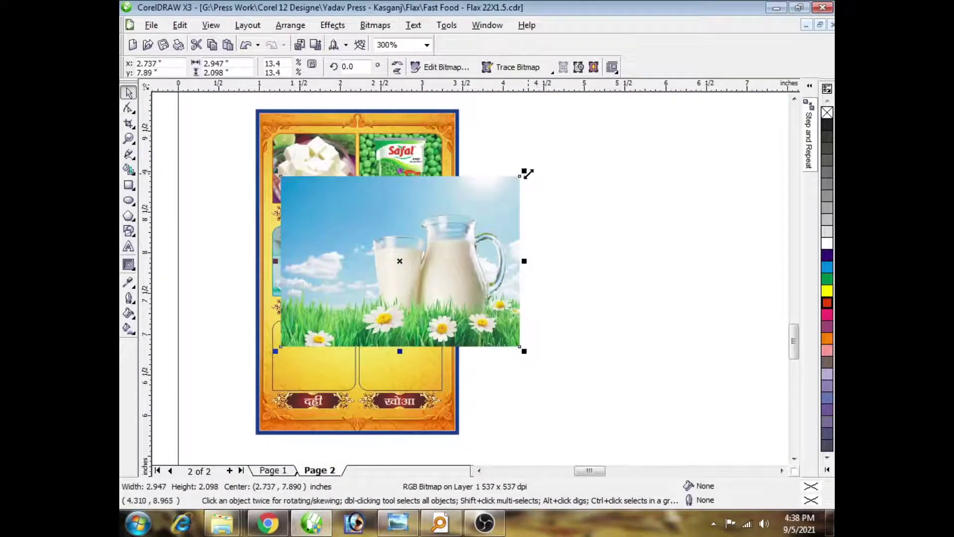
drag(525, 174, 400, 260)
scroll(401, 260, up, 2)
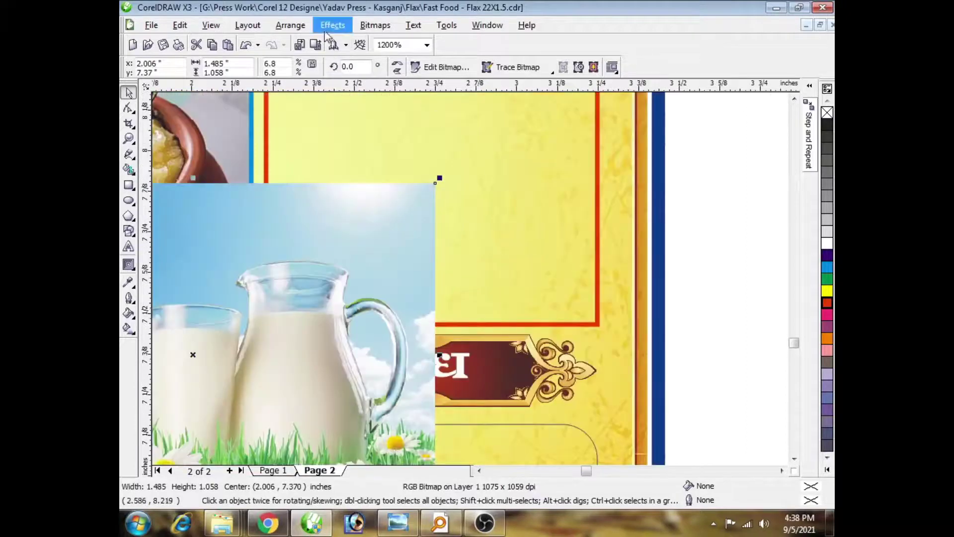
Step: PowerClip the milk photo into the red-outlined frame above the दूध banner and open the frame's contents for editing
click(327, 29)
mouse_move(384, 207)
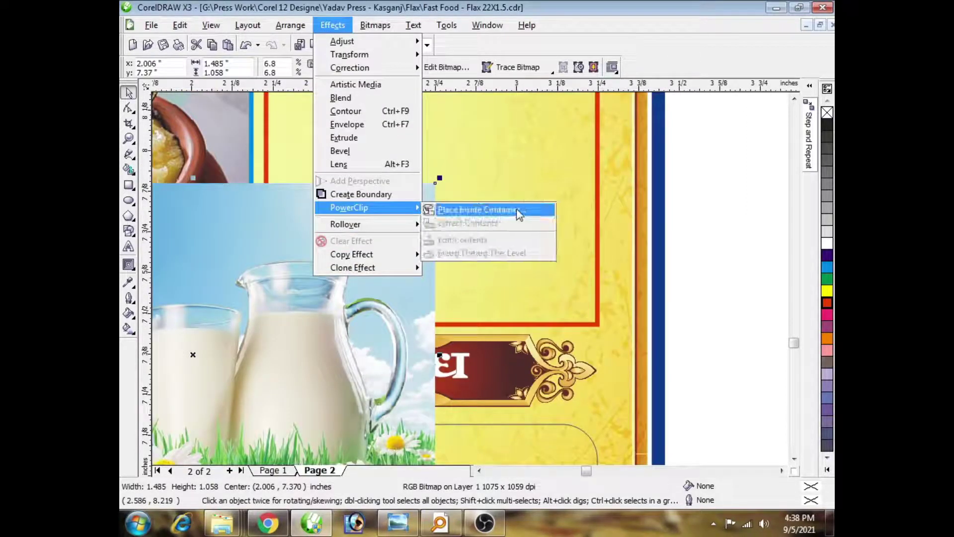
click(519, 213)
click(598, 183)
ctrl+click(598, 182)
Step: Move the milk photo over the frame outline and delete the leftover ghee pot picture from the contents
scroll(424, 336, down, 1)
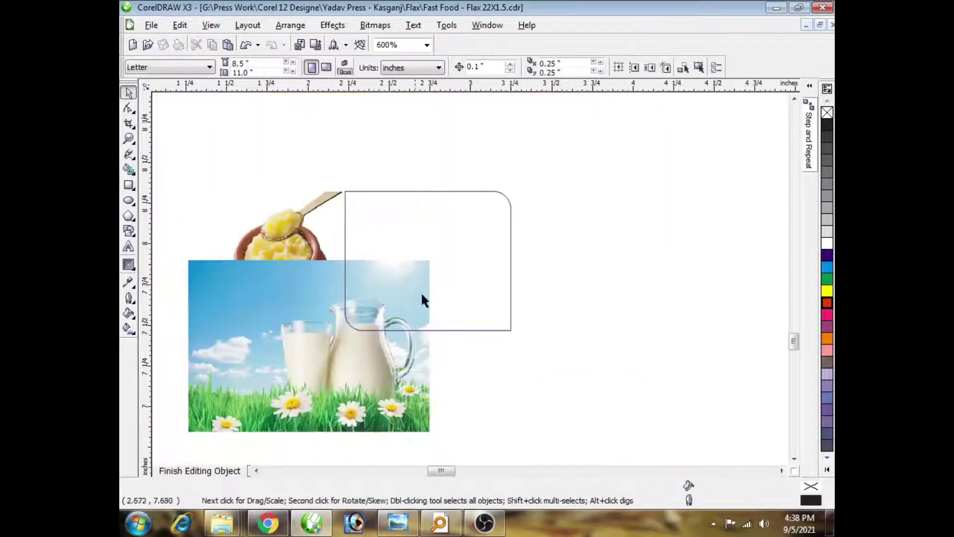
drag(394, 300, 483, 222)
drag(166, 181, 330, 356)
key(Delete)
click(341, 265)
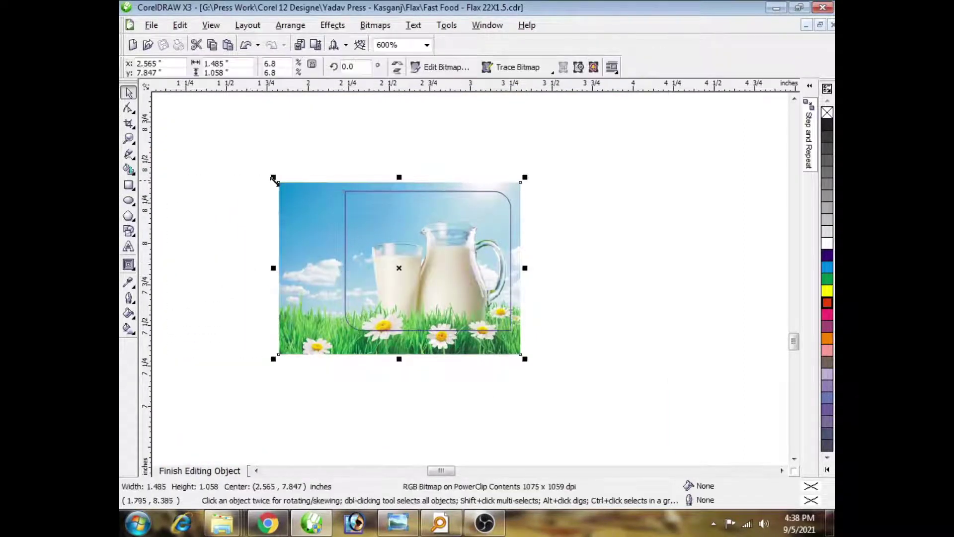
Step: Scale the milk photo to about 1.38 by 0.98 inches and shift it up and across to cover the frame
drag(273, 178, 286, 190)
scroll(471, 277, up, 1)
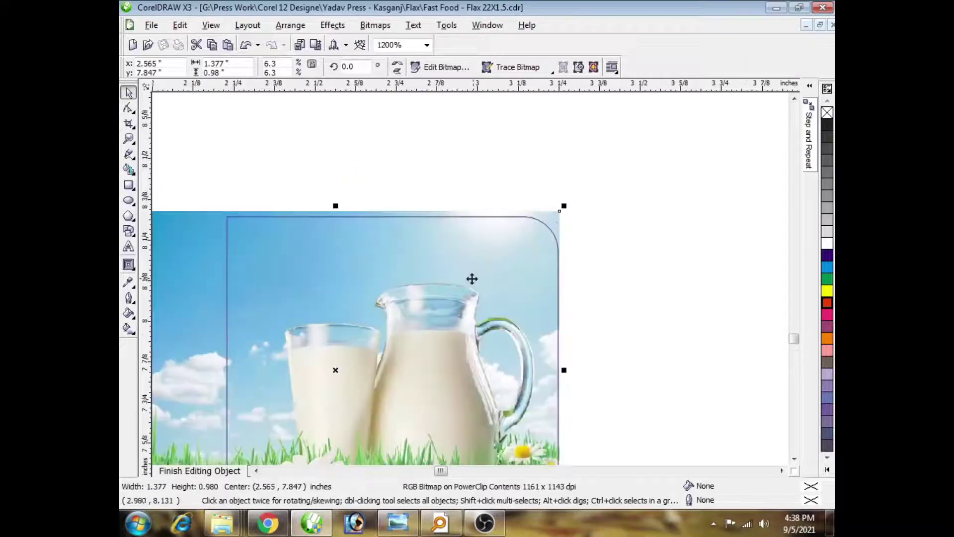
drag(470, 277, 481, 268)
scroll(476, 312, down, 1)
drag(467, 302, 472, 302)
scroll(471, 303, up, 1)
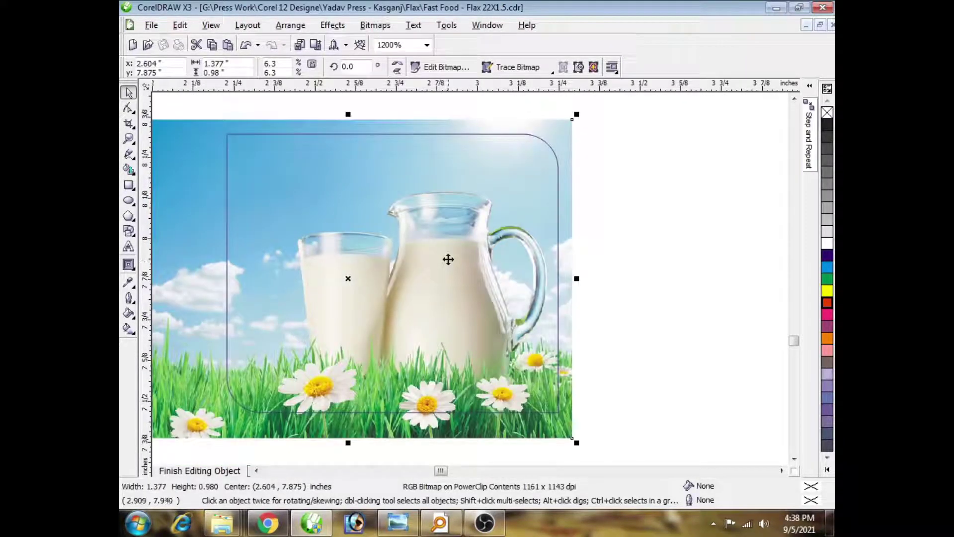
Step: Enlarge the milk photo slightly, fit the glass and jug within the frame, and finish editing the contents
drag(576, 118, 592, 102)
drag(528, 209, 522, 209)
click(617, 191)
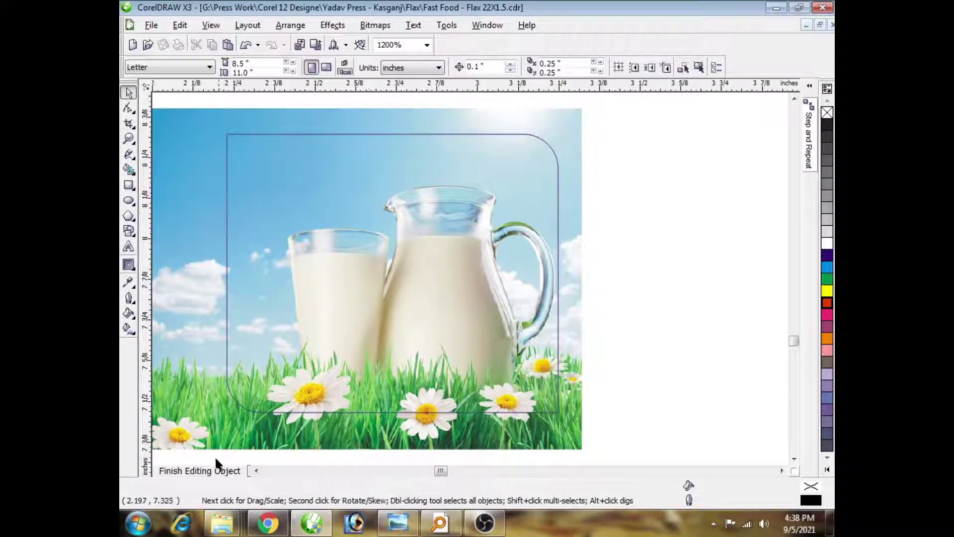
click(213, 470)
key(Escape)
scroll(449, 285, down, 3)
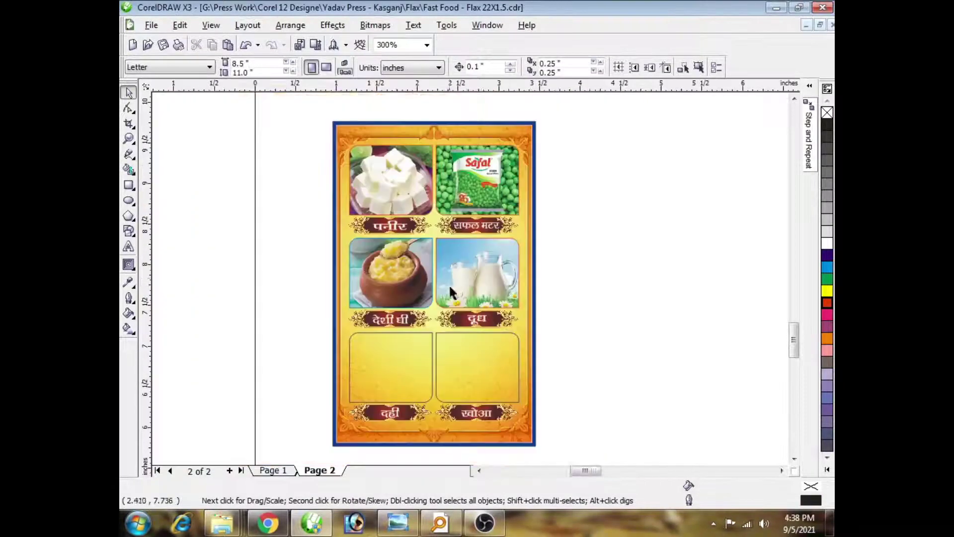
Step: Place Milk Pauch.psd from the Everything search over the milk photo and scale it to about 0.22 by 0.21 inches
scroll(508, 255, up, 2)
scroll(508, 255, up, 1)
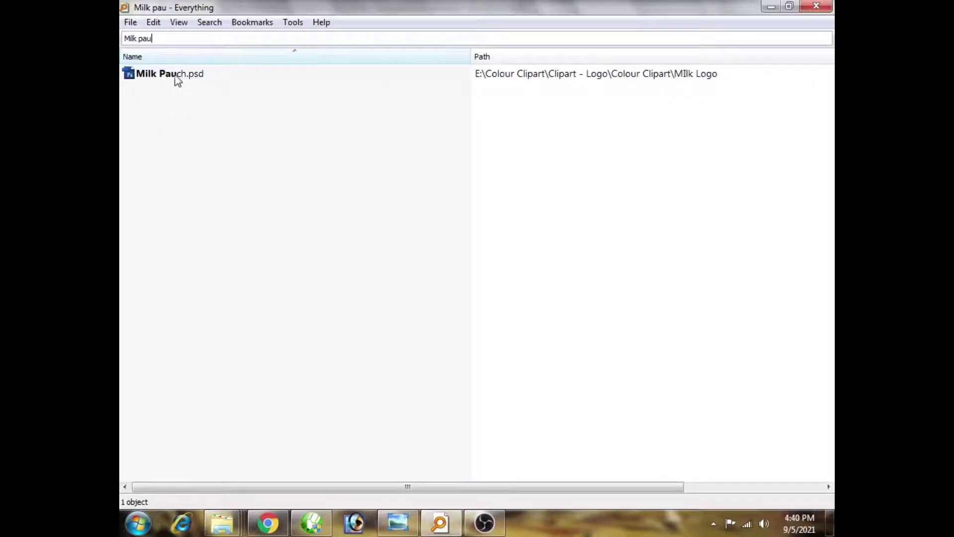
drag(178, 81, 474, 267)
drag(566, 179, 470, 280)
scroll(469, 280, up, 2)
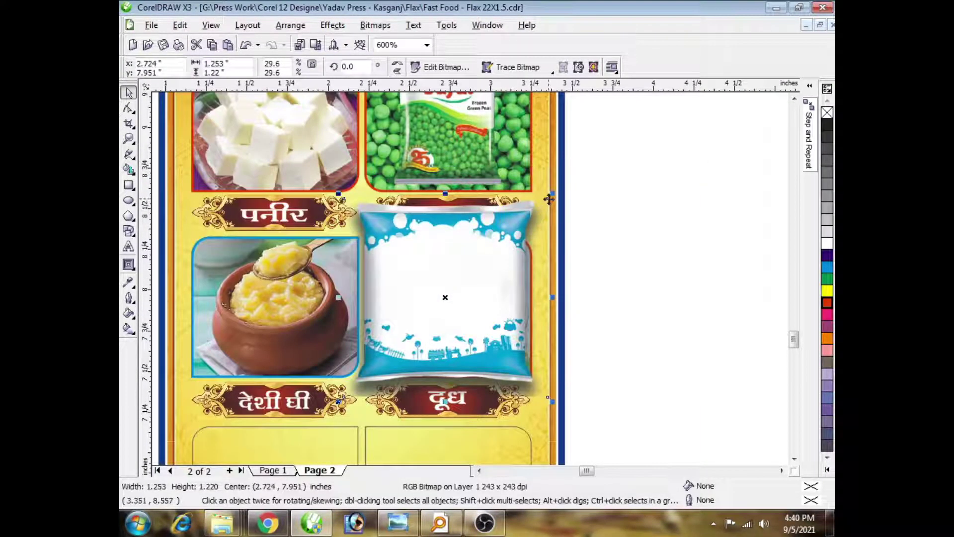
drag(548, 199, 463, 256)
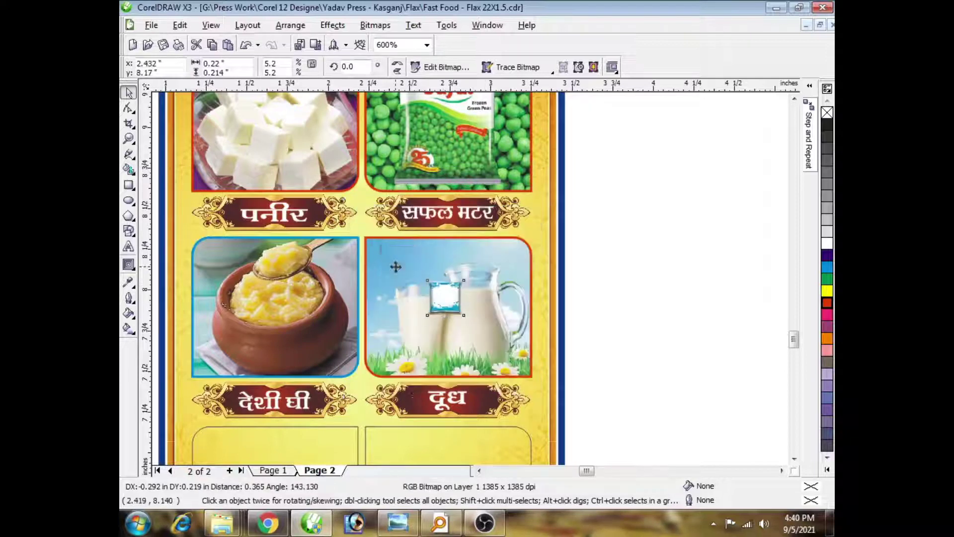
Step: Move the pouch into the milk photo's upper-left corner and enlarge it to about 0.30 by 0.29 inches
scroll(396, 268, up, 1)
scroll(473, 269, up, 2)
drag(554, 300, 571, 315)
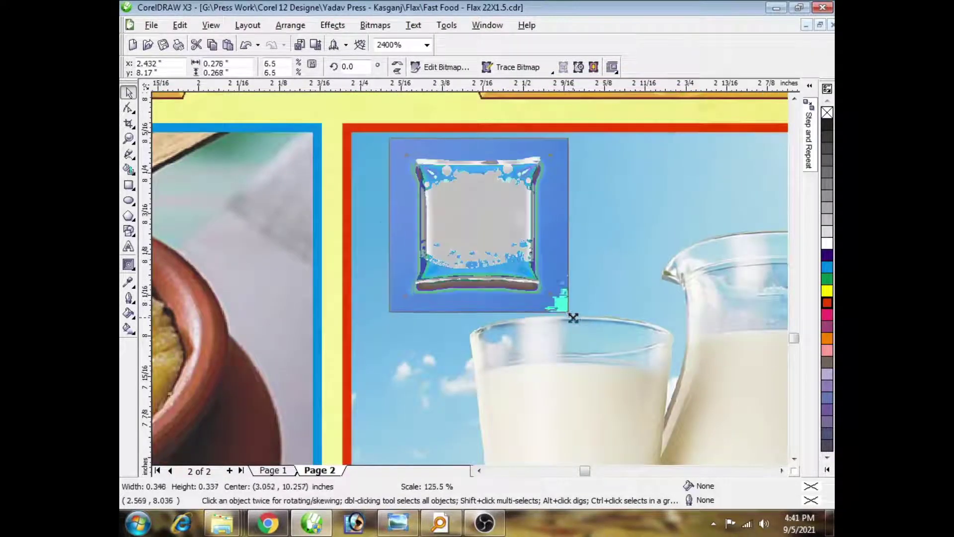
drag(507, 258, 469, 249)
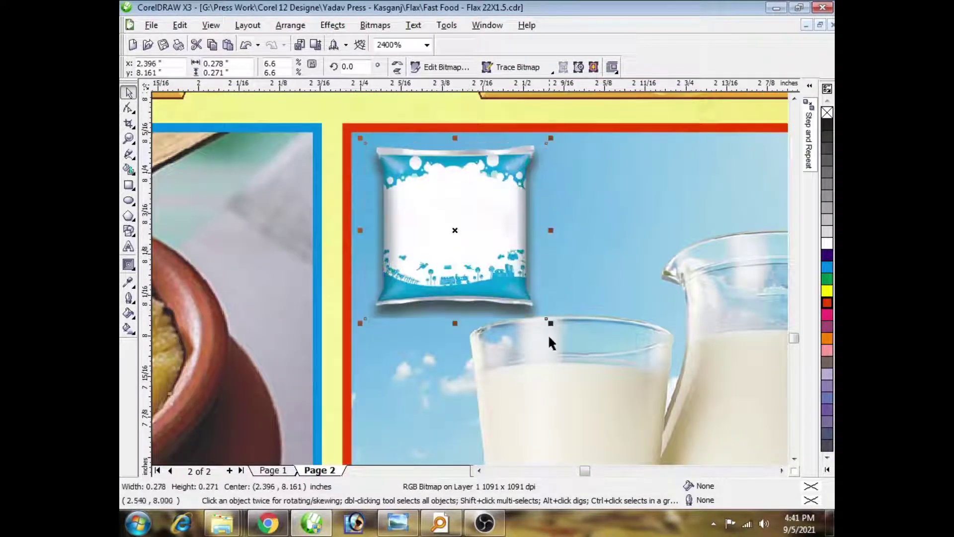
drag(549, 334, 556, 328)
click(505, 273)
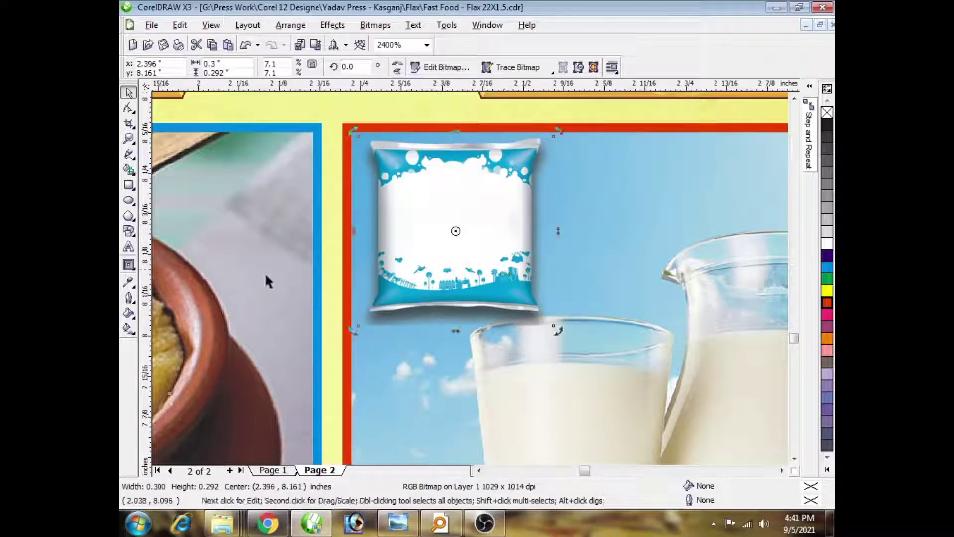
Step: Add the artistic text "Milk" below the pouch and set its font to Arial
click(129, 247)
text(Milk)
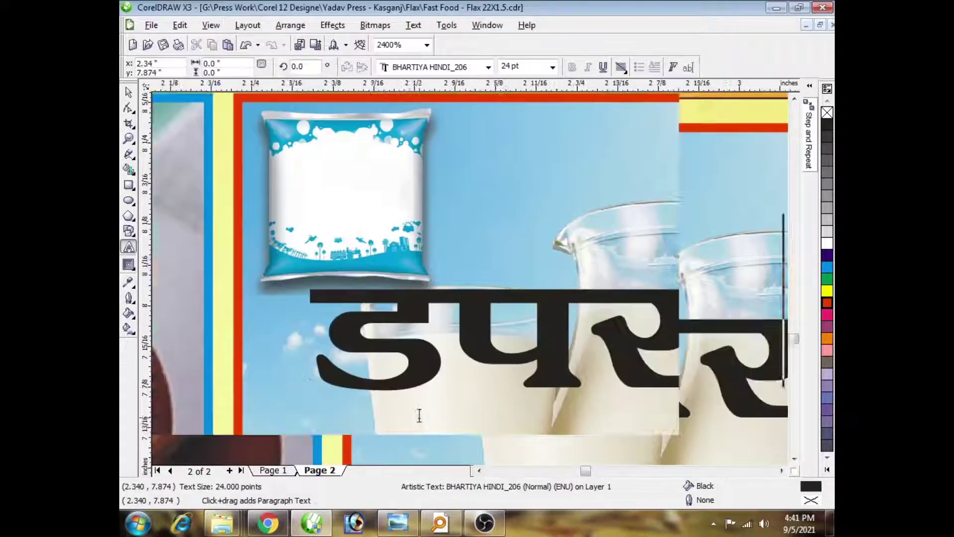
key(ctrl+a)
click(488, 67)
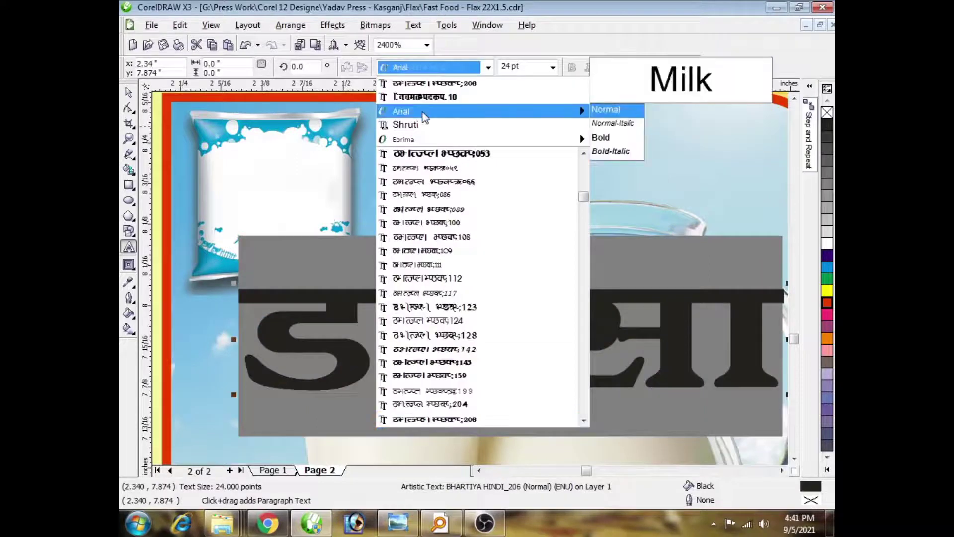
click(423, 111)
Step: Reduce the "Milk" text to 5 pt and finish the text entry
key(ctrl+KP_2)
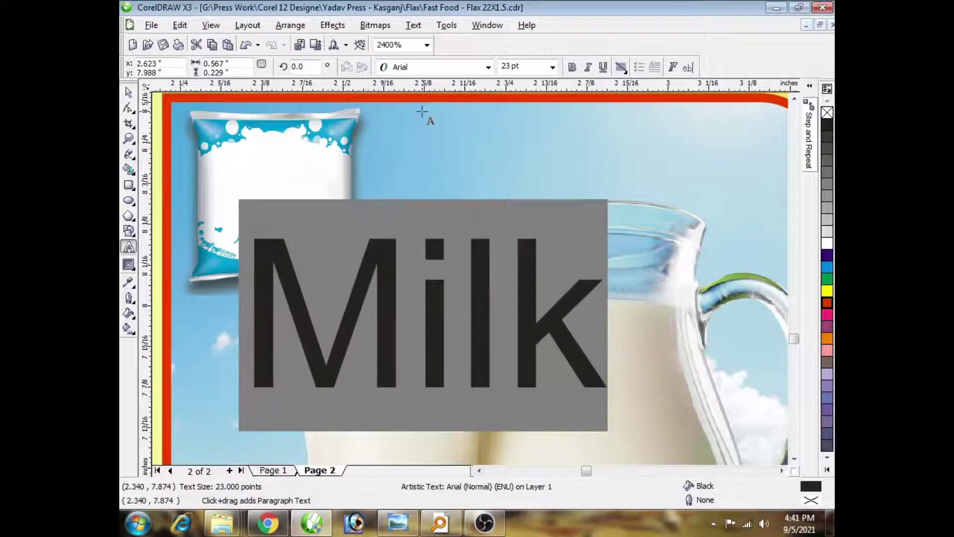
key(ctrl+KP_2)
key(ctrl+KP_2)
key(ctrl+KP_2)
key(ctrl+KP_2)
key(ctrl+KP_2)
key(ctrl+KP_2)
key(ctrl+KP_2)
key(ctrl+KP_2)
key(ctrl+KP_2)
key(ctrl+KP_2)
key(ctrl+KP_2)
key(ctrl+KP_2)
key(ctrl+KP_2)
key(ctrl+KP_2)
key(ctrl+KP_2)
key(ctrl+KP_2)
key(ctrl+KP_2)
key(ctrl+KP_2)
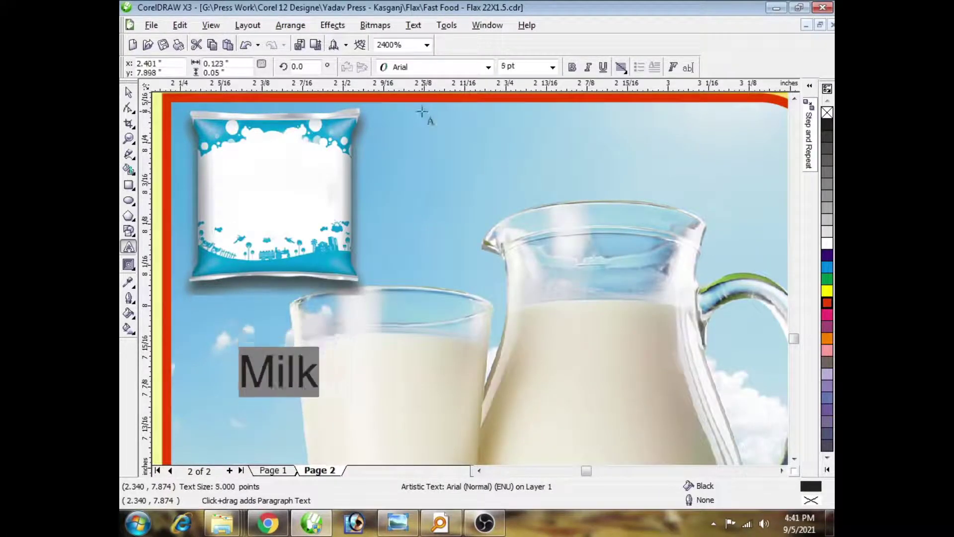
key(ctrl+space)
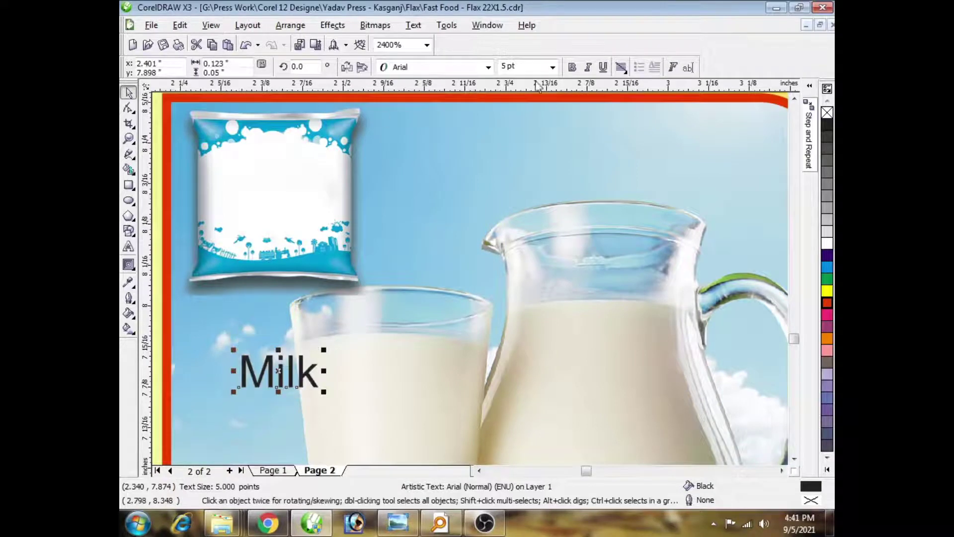
Step: Make the "Milk" text bold and centre it horizontally and vertically on the pouch
click(572, 68)
shift+click(282, 248)
key(c)
key(e)
Step: Shift the "Milk" text slightly up on the pouch and enlarge it about its centre to about 6.1 pt
click(401, 281)
click(304, 210)
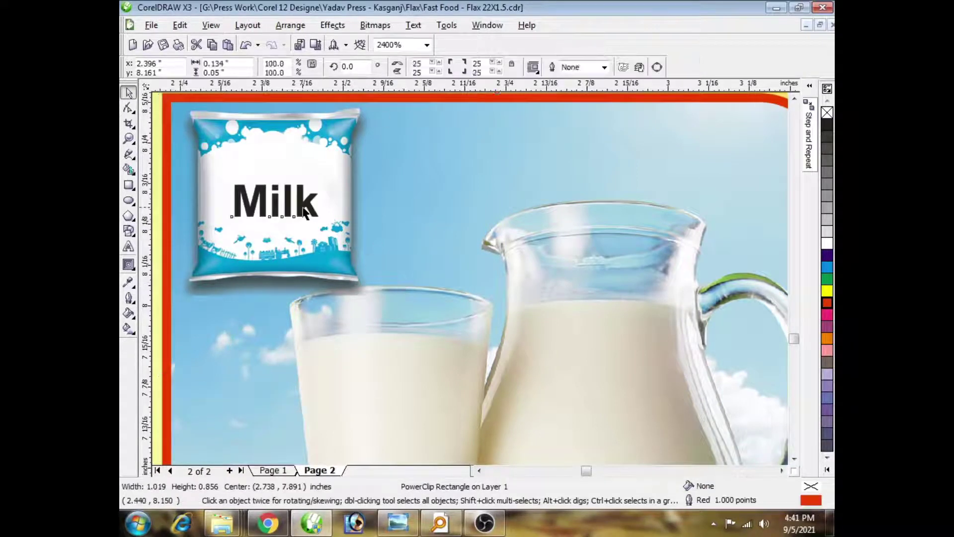
scroll(303, 208, up, 1)
drag(471, 277, 471, 254)
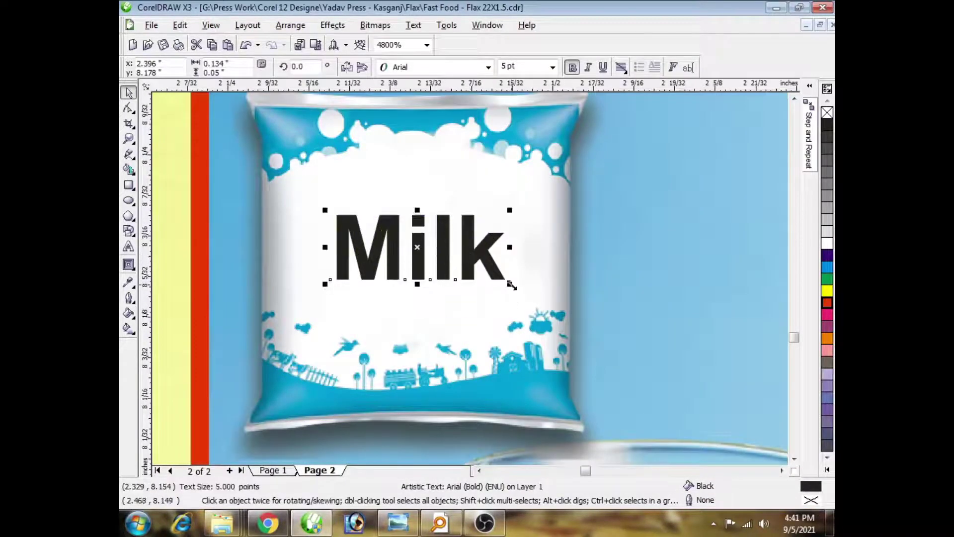
drag(511, 285, 522, 298)
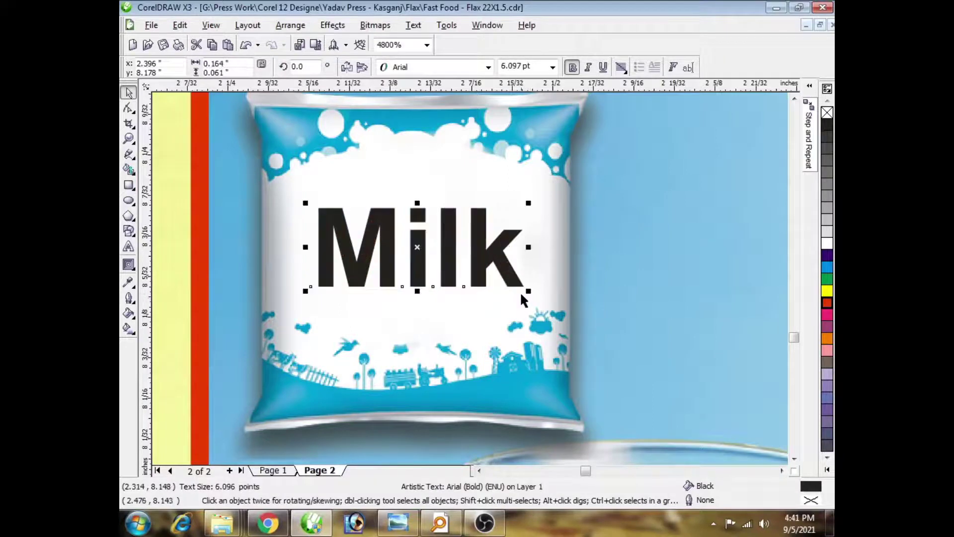
Step: Colour the "Milk" text red and group it with the pouch
click(827, 304)
shift+click(509, 343)
key(ctrl+g)
scroll(509, 343, down, 2)
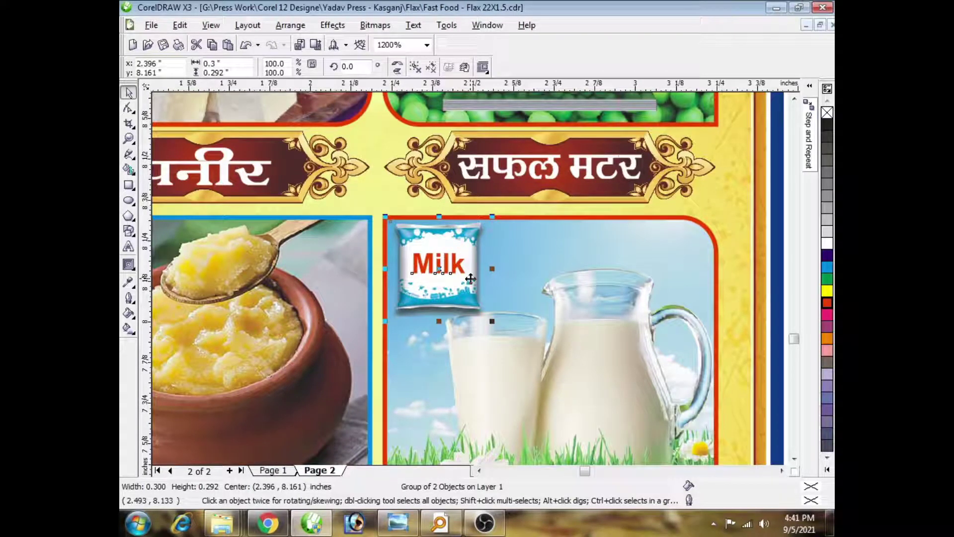
scroll(478, 273, down, 2)
key(Escape)
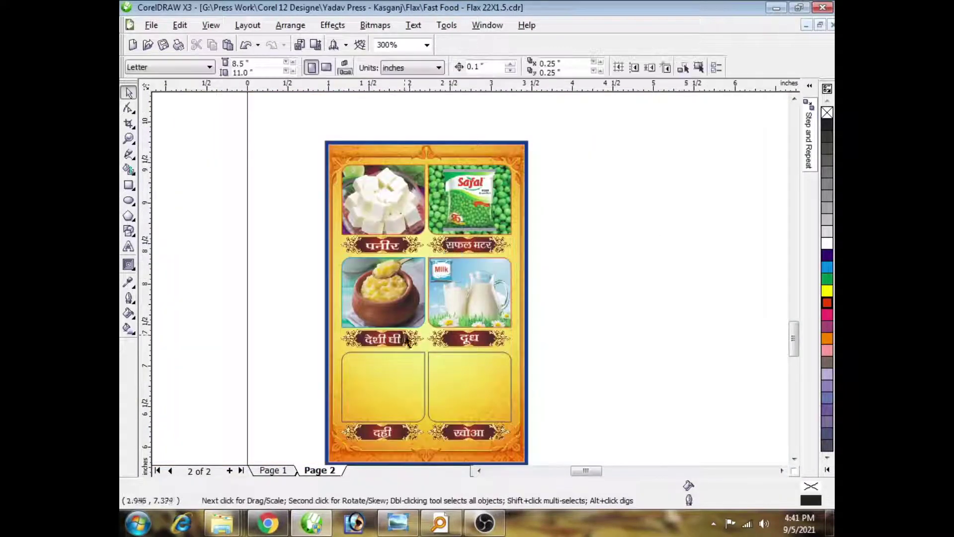
Step: Scale the imported curd photo down to about 0.64 by 0.46 inches
scroll(482, 278, up, 1)
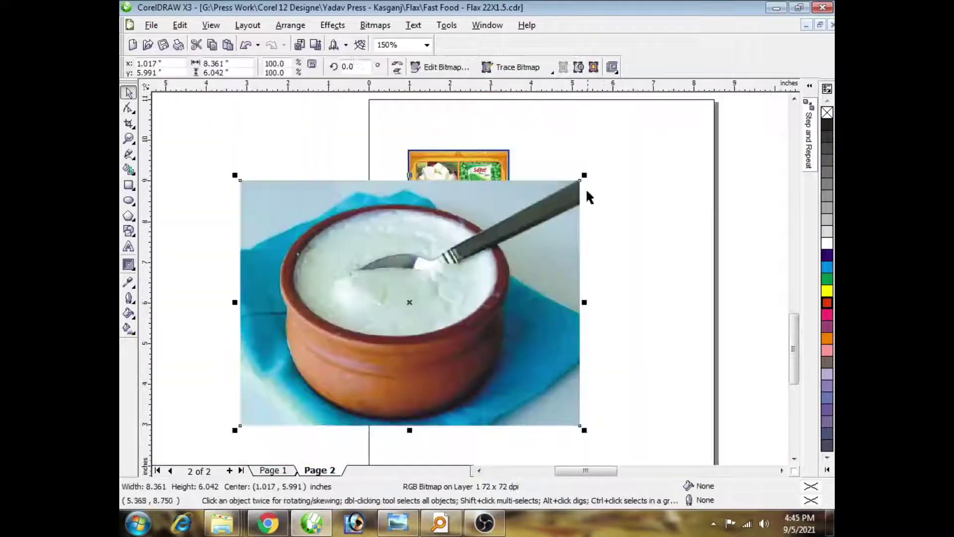
drag(584, 177, 427, 294)
scroll(428, 296, up, 2)
scroll(472, 280, down, 1)
scroll(472, 284, up, 1)
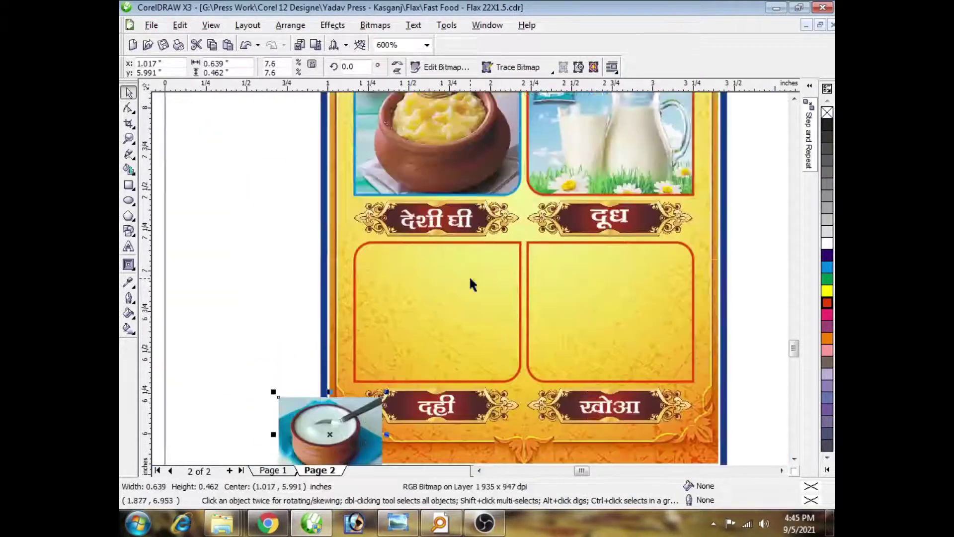
Step: PowerClip the curd photo into the bottom pair of frames and open the contents for editing
click(332, 25)
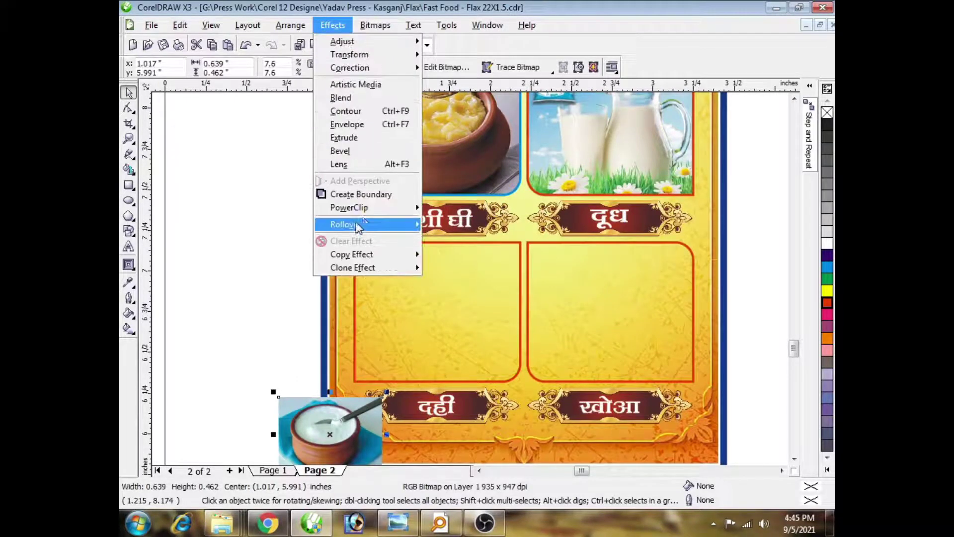
mouse_move(393, 209)
click(429, 210)
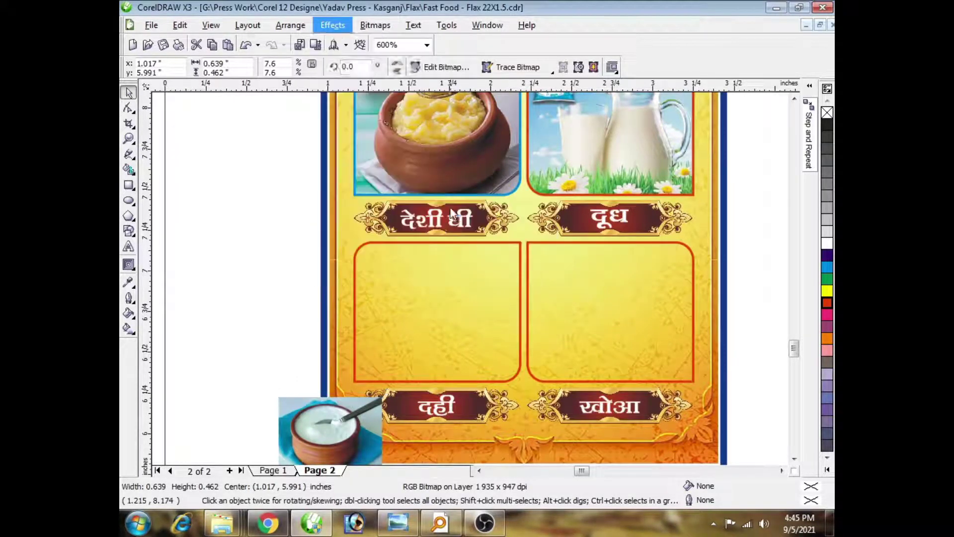
click(456, 242)
ctrl+click(455, 240)
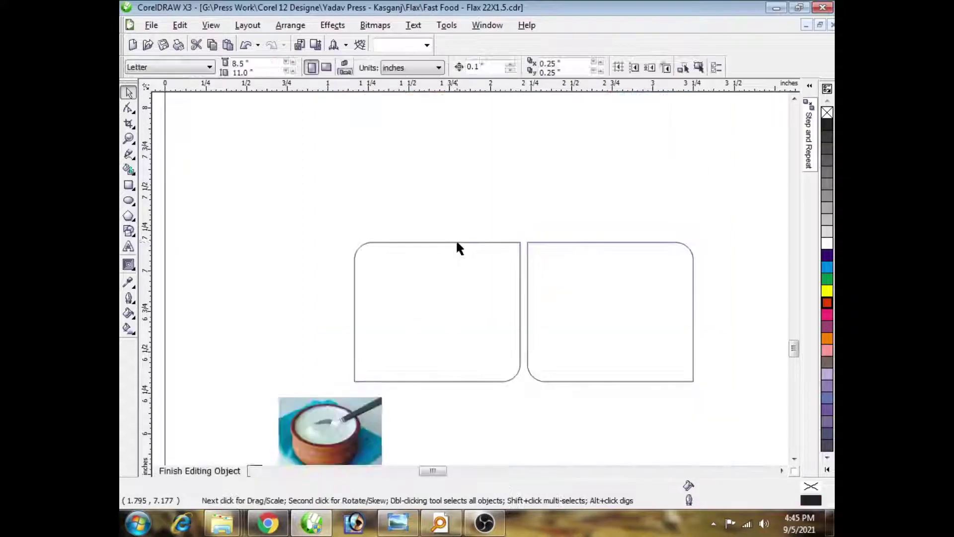
Step: Move the curd photo to the दही frame's upper-left corner and enlarge it to about 1.12 by 0.81 inches
drag(352, 431, 426, 273)
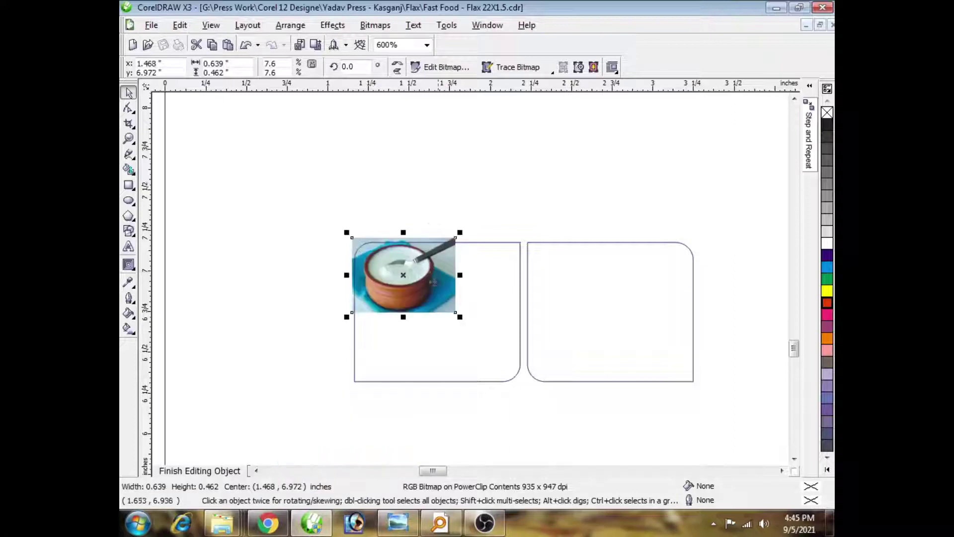
drag(465, 312, 549, 378)
scroll(497, 371, up, 3)
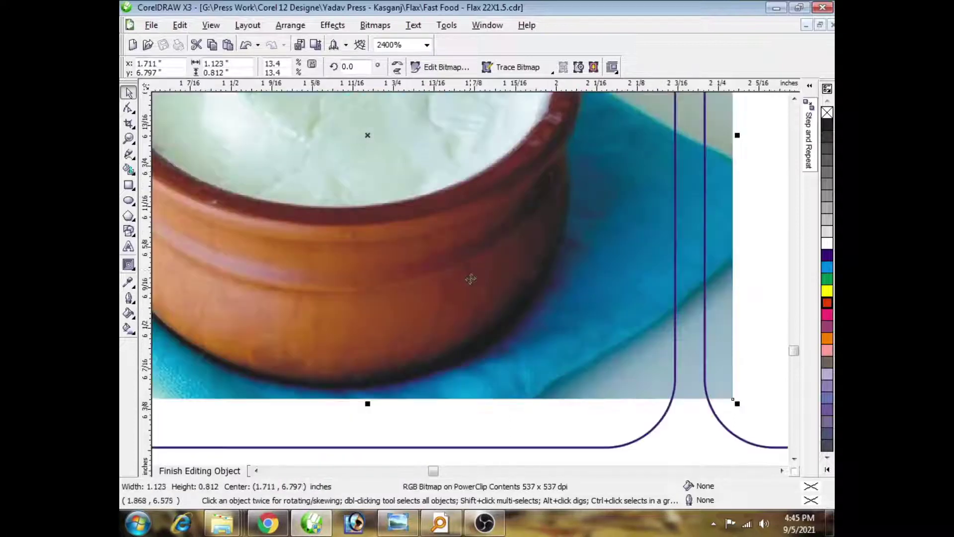
Step: Stretch the curd photo down to the frame's lower edge, about 0.89 inches high, and finish editing the contents
scroll(462, 278, down, 1)
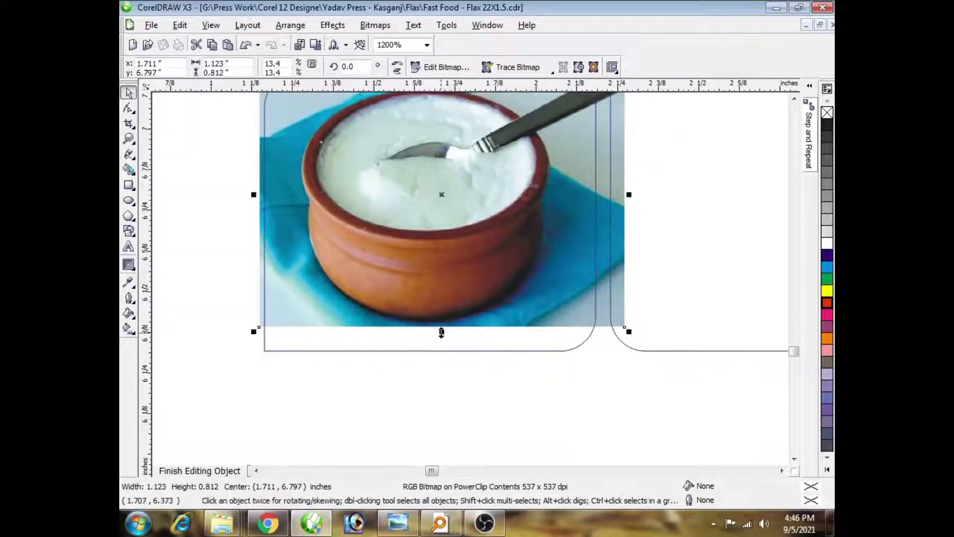
drag(442, 332, 442, 358)
scroll(457, 299, down, 4)
scroll(471, 271, up, 3)
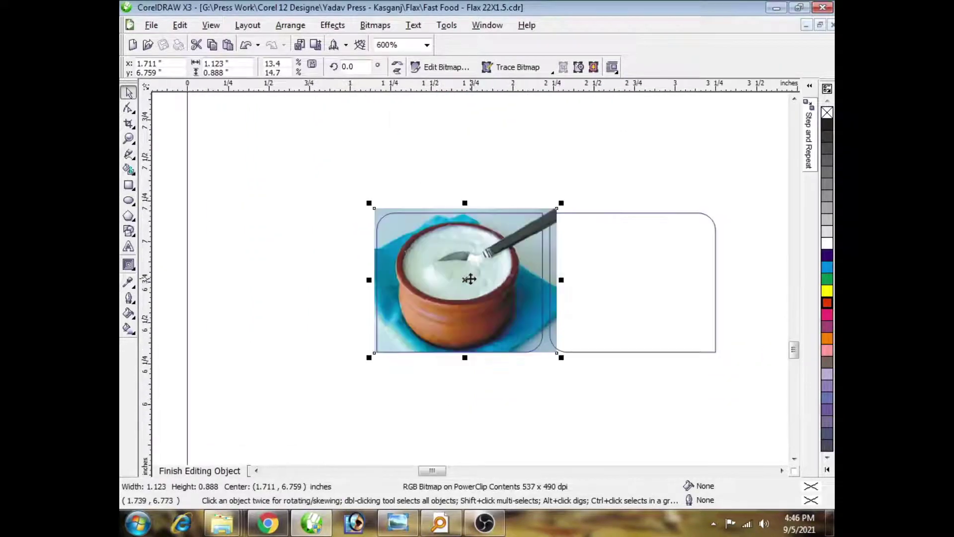
scroll(470, 279, up, 1)
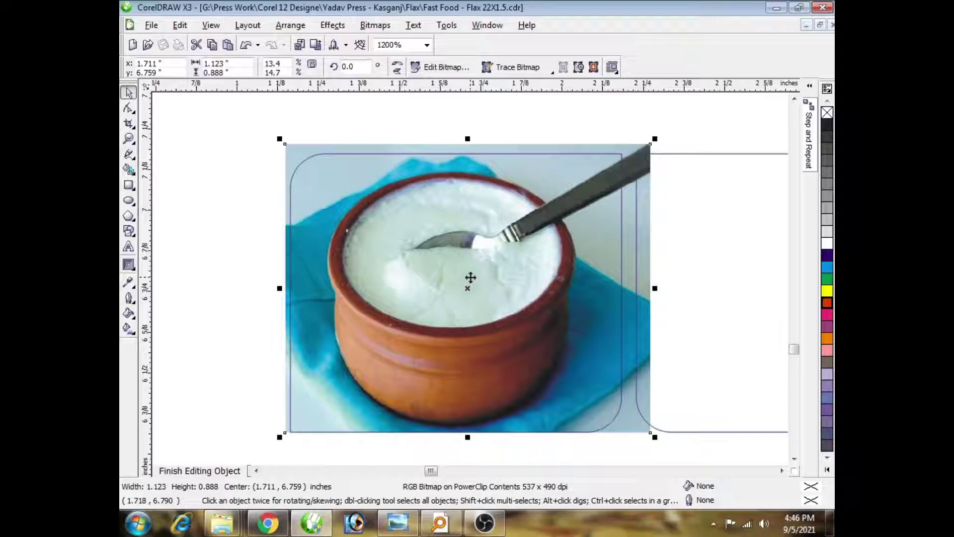
click(201, 472)
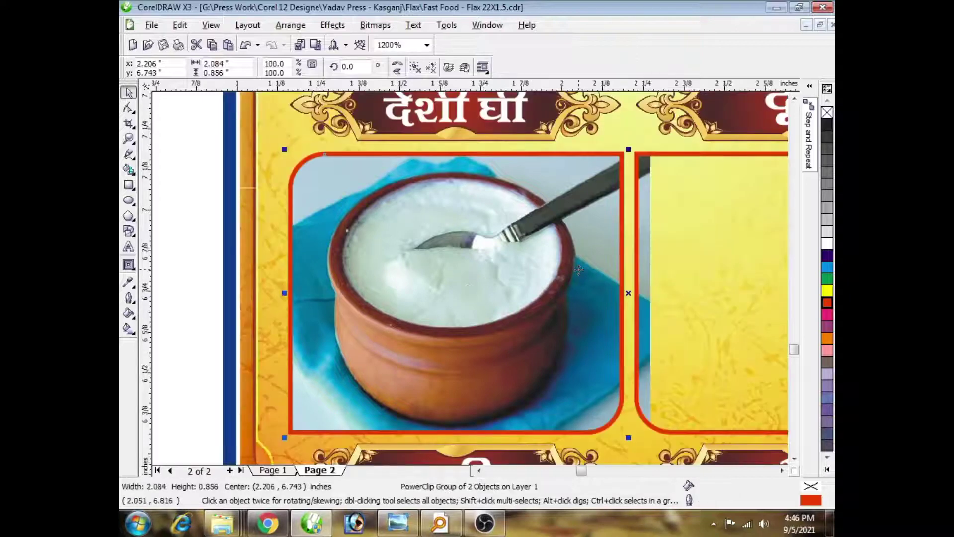
Step: Ungroup the bottom pair of frames and clear the selection
scroll(494, 291, down, 1)
scroll(469, 271, up, 1)
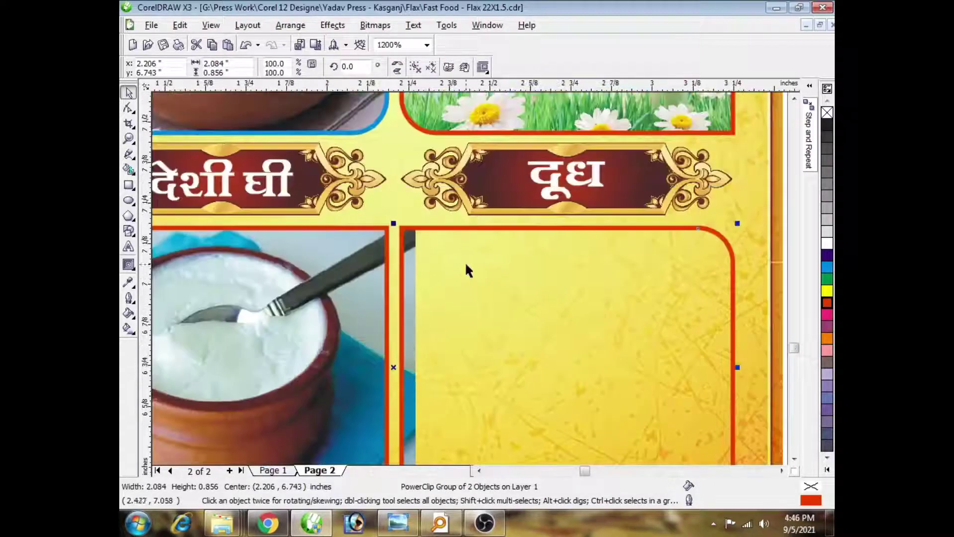
click(408, 68)
scroll(596, 258, down, 2)
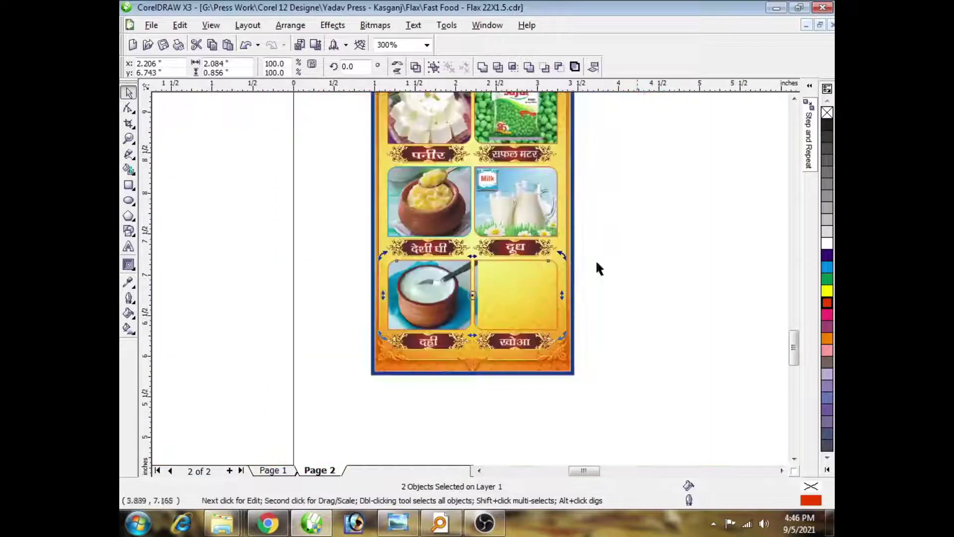
click(596, 258)
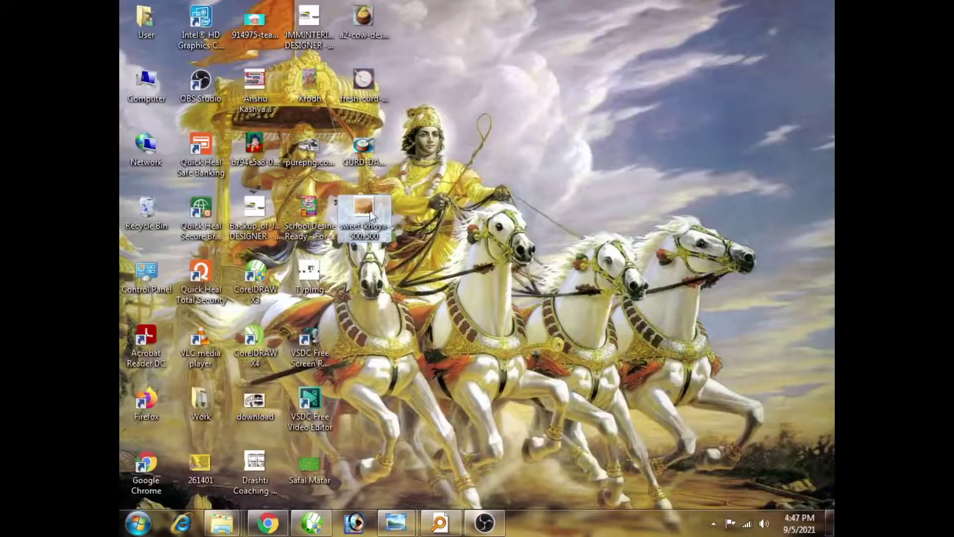
Step: Place the sweet khoya photo from the desktop, scale it to about 0.89 by 0.89 inches and move it beside the layout
drag(364, 214, 505, 315)
scroll(471, 278, down, 2)
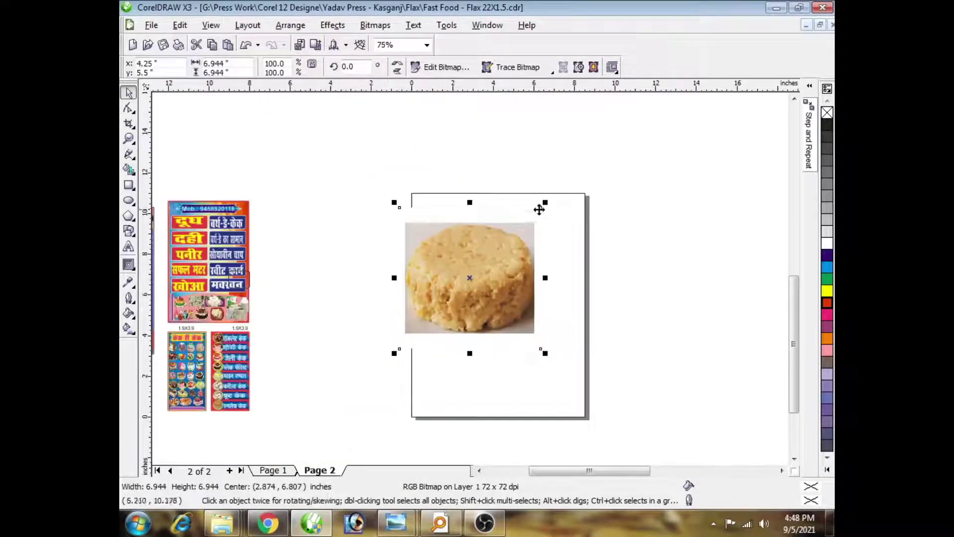
drag(539, 206, 507, 268)
scroll(473, 275, up, 3)
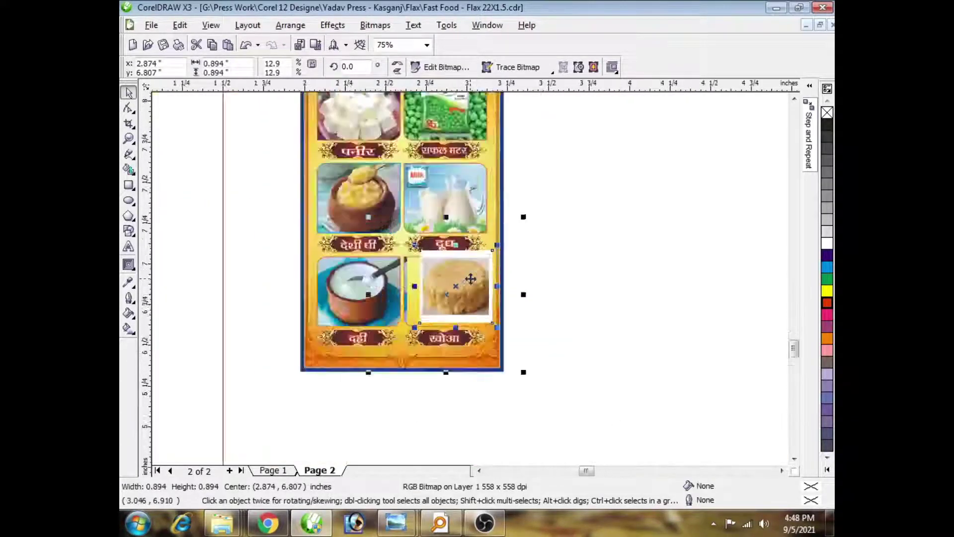
drag(446, 293, 587, 300)
Step: PowerClip the khoya photo into the खोआ frame and delete the leftover curd photo from the frame's contents
click(341, 25)
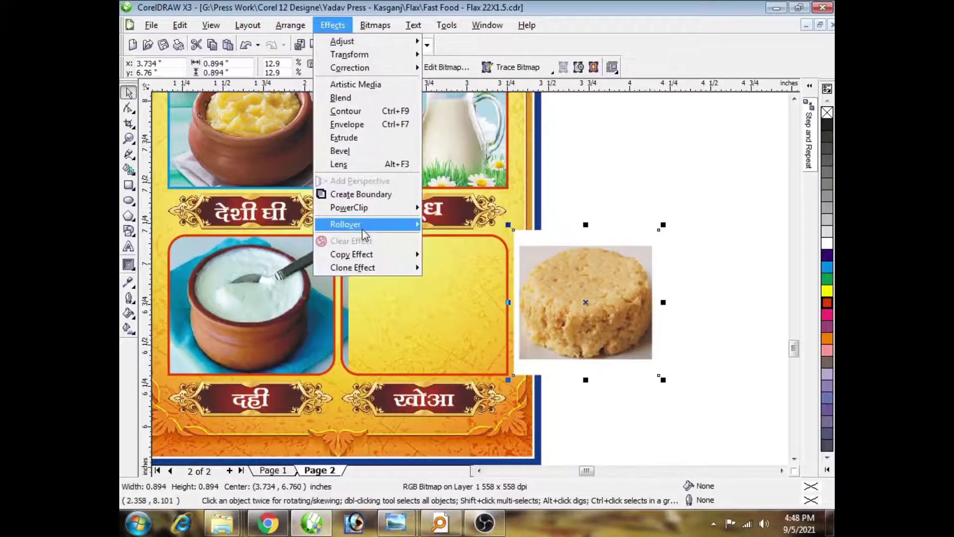
mouse_move(398, 208)
click(461, 213)
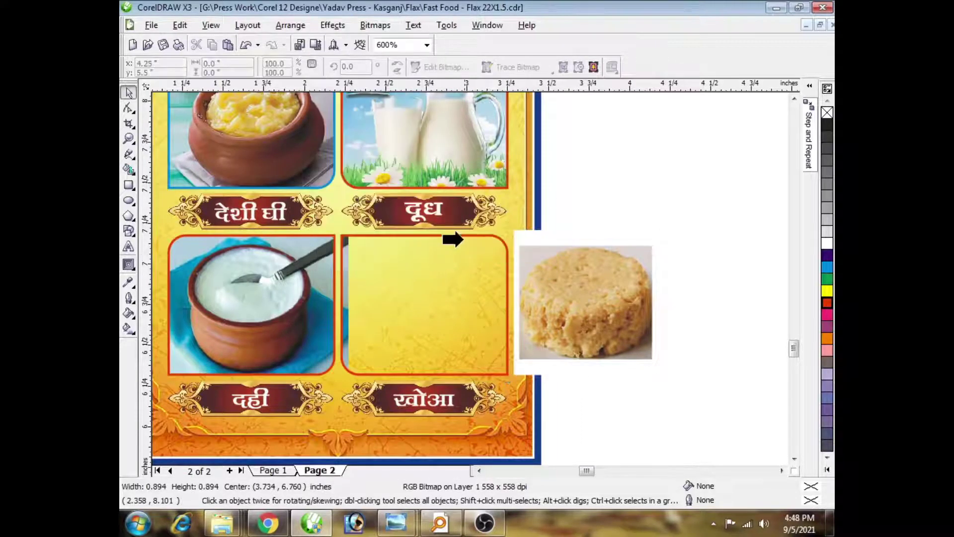
click(465, 236)
ctrl+click(497, 259)
click(222, 279)
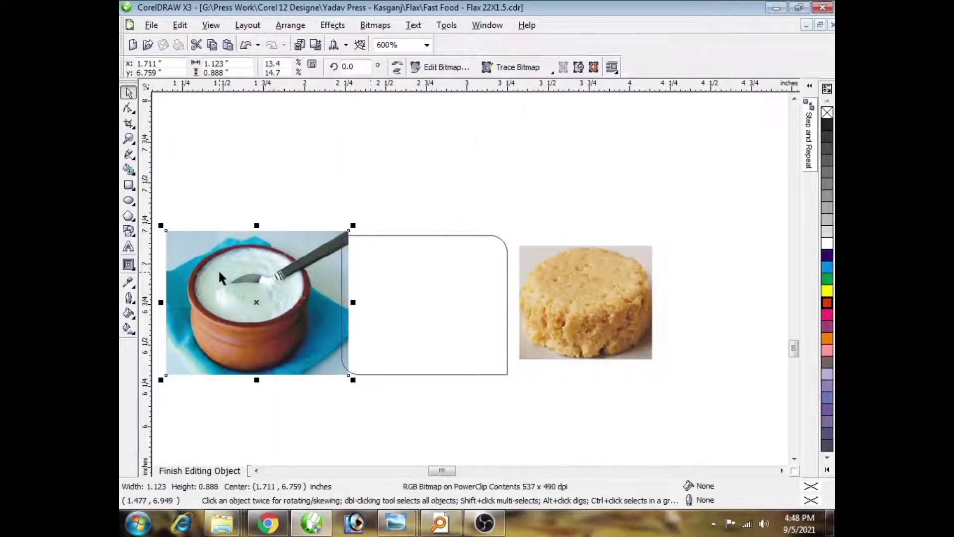
key(Delete)
Step: Move the khoya photo into the खोआ frame and align its picture area with the frame's upper-left corner
drag(567, 269, 387, 260)
scroll(387, 259, up, 2)
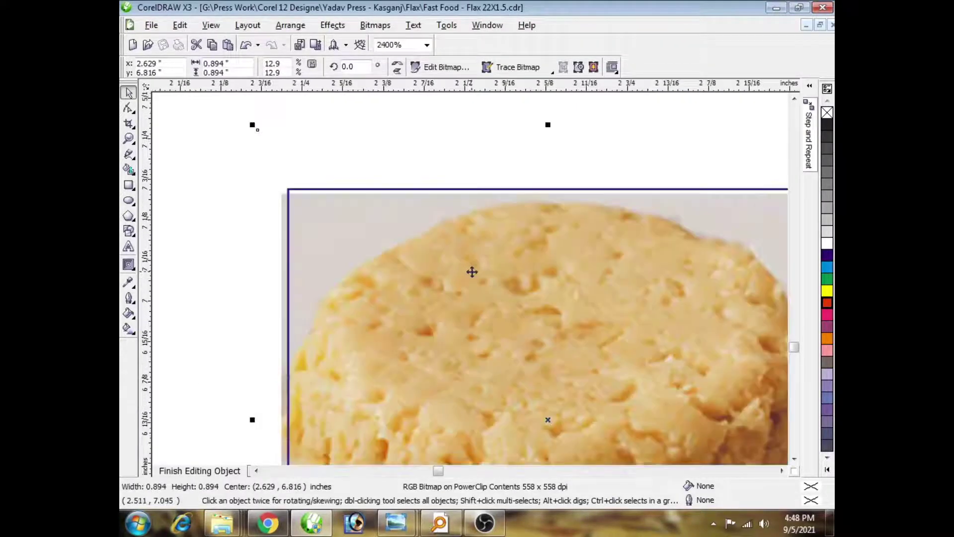
drag(473, 272, 469, 263)
scroll(469, 263, down, 2)
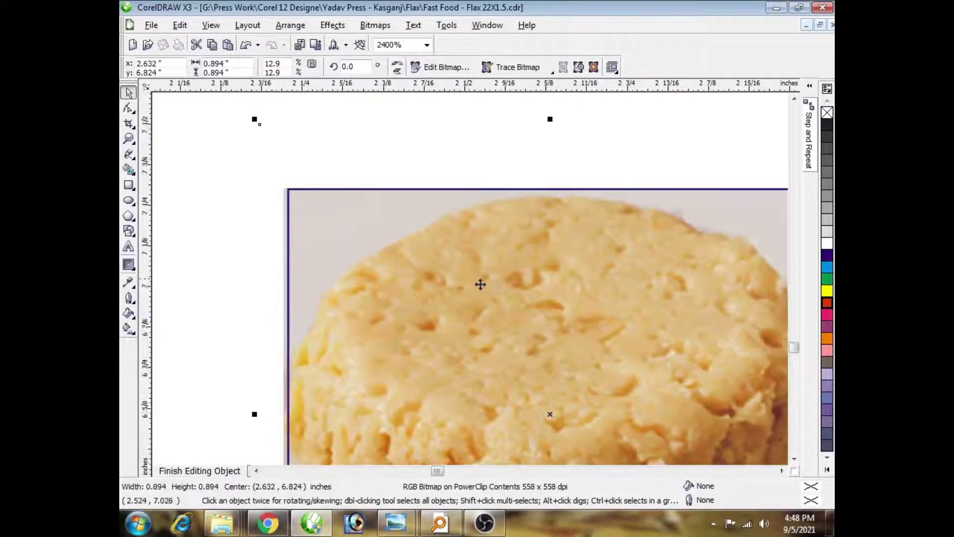
Step: Enlarge the khoya photo to about 1.08 inches square, widen it to about 1.12 inches, and finish editing the contents
drag(566, 386, 595, 415)
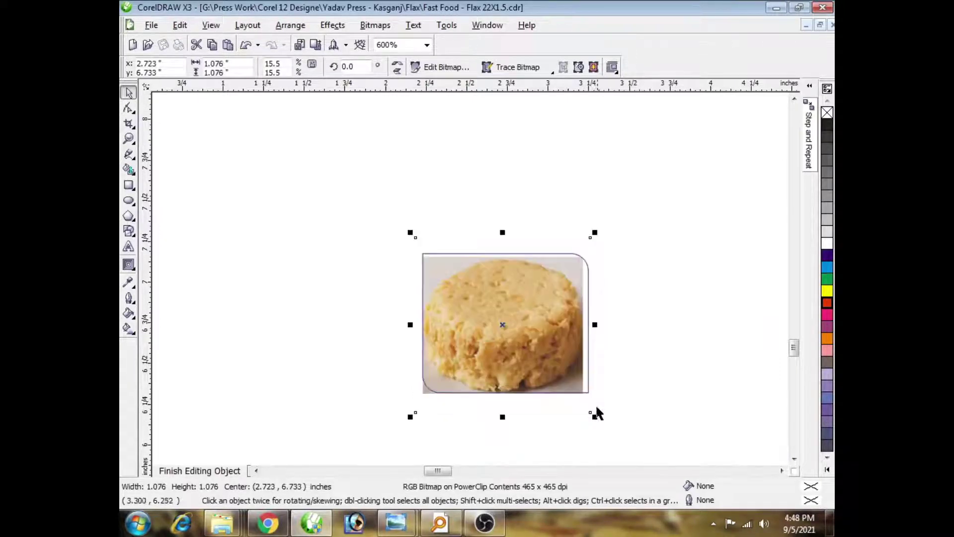
drag(596, 326, 602, 326)
click(208, 474)
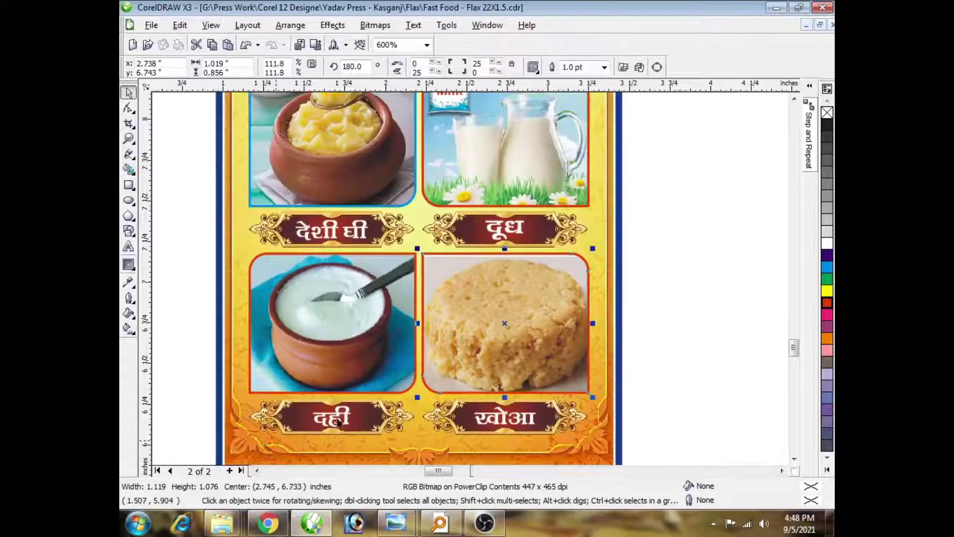
Step: Reopen the खोआ frame's contents, shift the khoya photo slightly up to close the gap at the upper edge, and finish editing
scroll(443, 269, down, 2)
click(492, 267)
scroll(468, 272, up, 2)
click(460, 279)
ctrl+click(461, 279)
scroll(423, 262, up, 2)
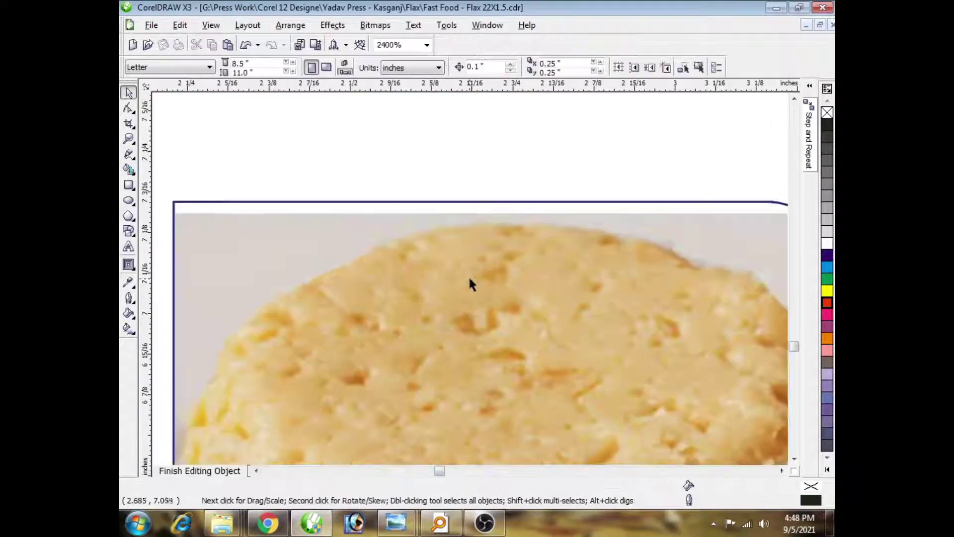
click(470, 277)
scroll(508, 167, down, 1)
drag(471, 260, 473, 251)
click(199, 471)
scroll(464, 348, down, 2)
click(598, 242)
scroll(484, 267, down, 2)
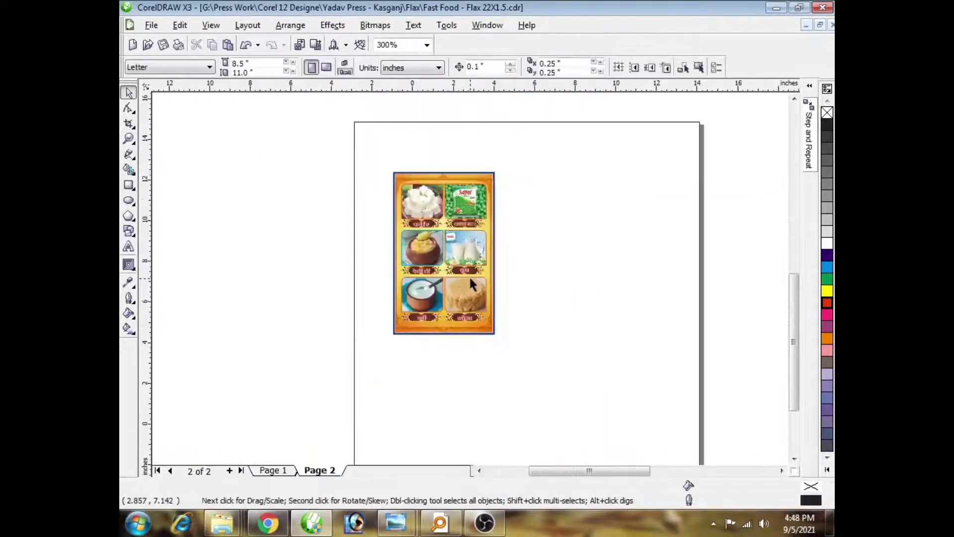
Step: Group all objects of the flex layout and move the group near the page's upper-left corner, centred at about X 1.77, Y 8.65 inches
scroll(470, 236, up, 1)
scroll(473, 278, up, 2)
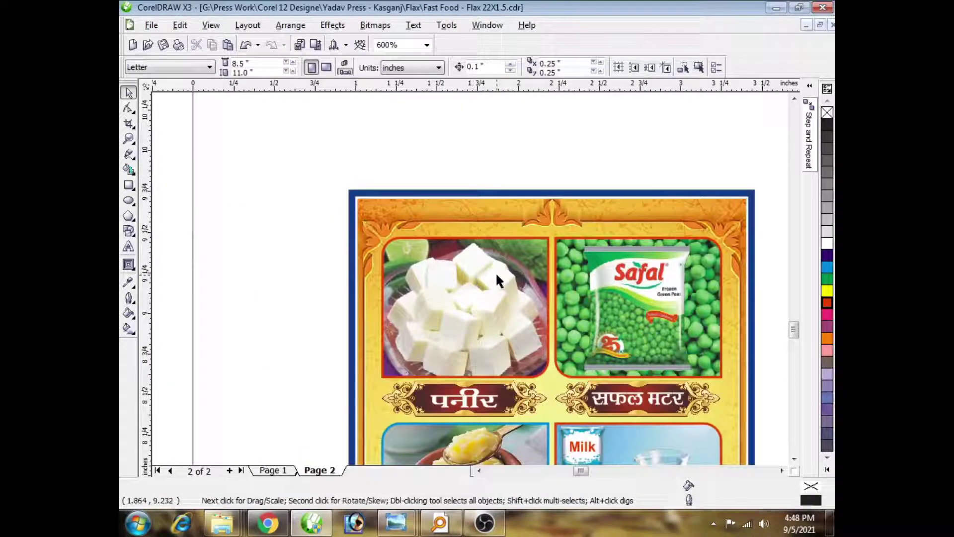
scroll(496, 272, down, 2)
drag(578, 233, 395, 452)
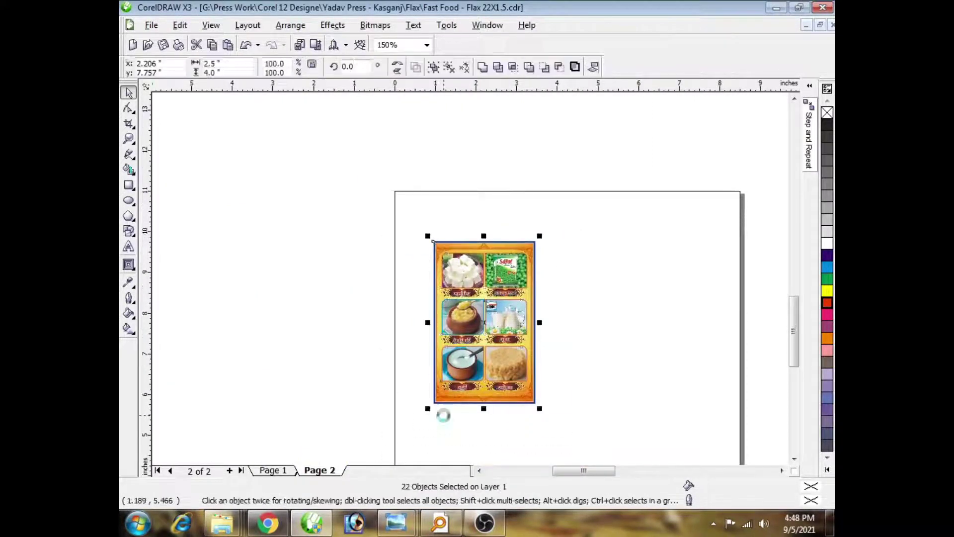
key(ctrl+g)
key(p)
drag(584, 365, 483, 237)
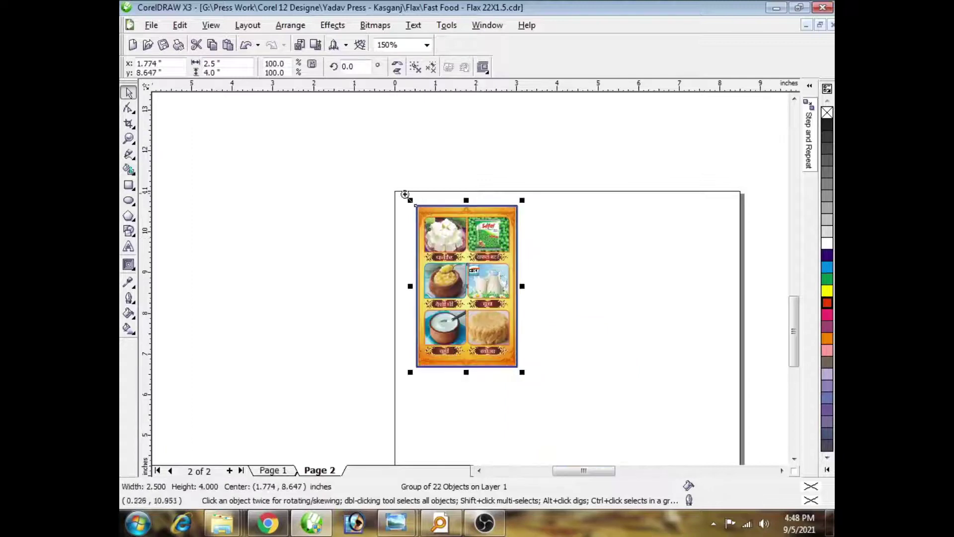
Step: Export only the selected layout to the Desktop as the JPEG Fast Food - Flax 22X1.jpg, 2.5 by 4 inches, 500 dpi, RGB Color (24-bit)
drag(549, 387, 549, 387)
drag(550, 103, 289, 426)
key(ctrl+e)
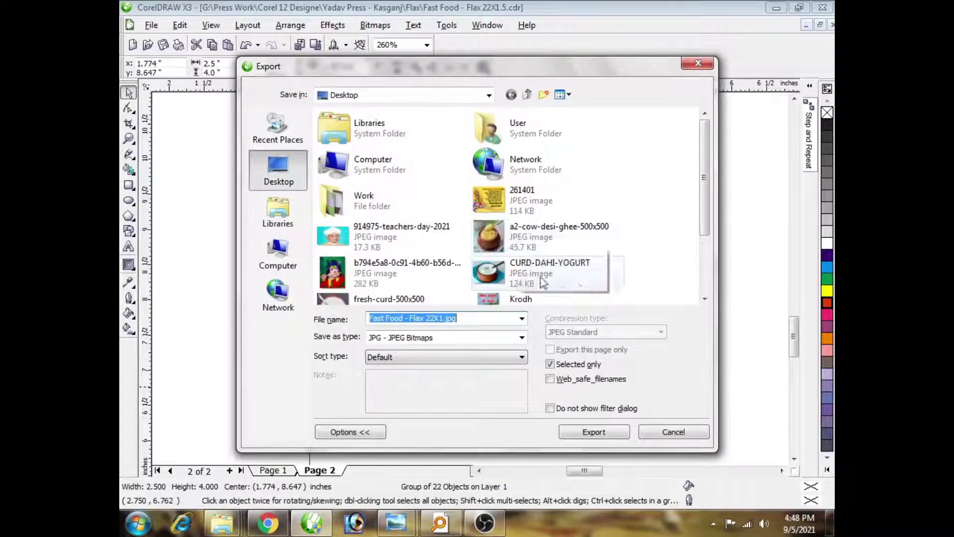
click(593, 431)
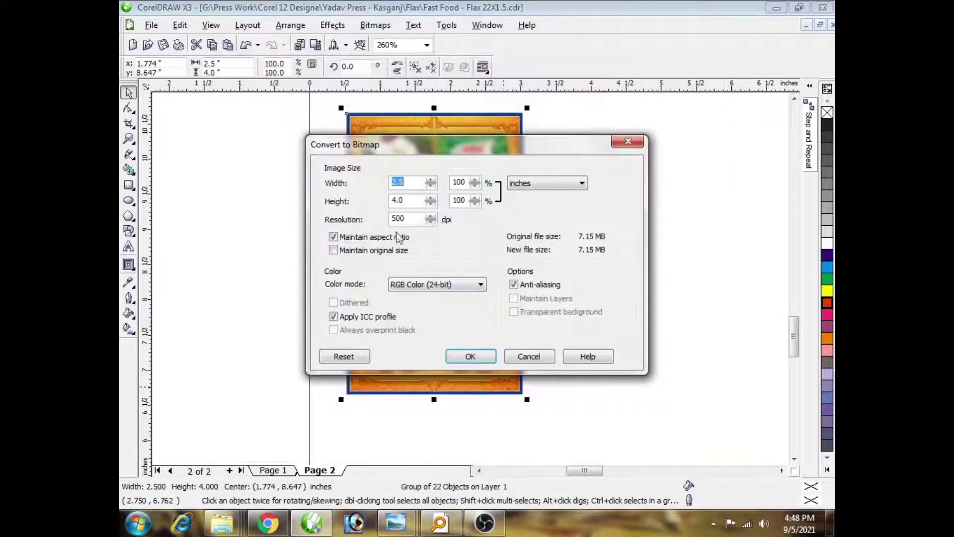
click(477, 355)
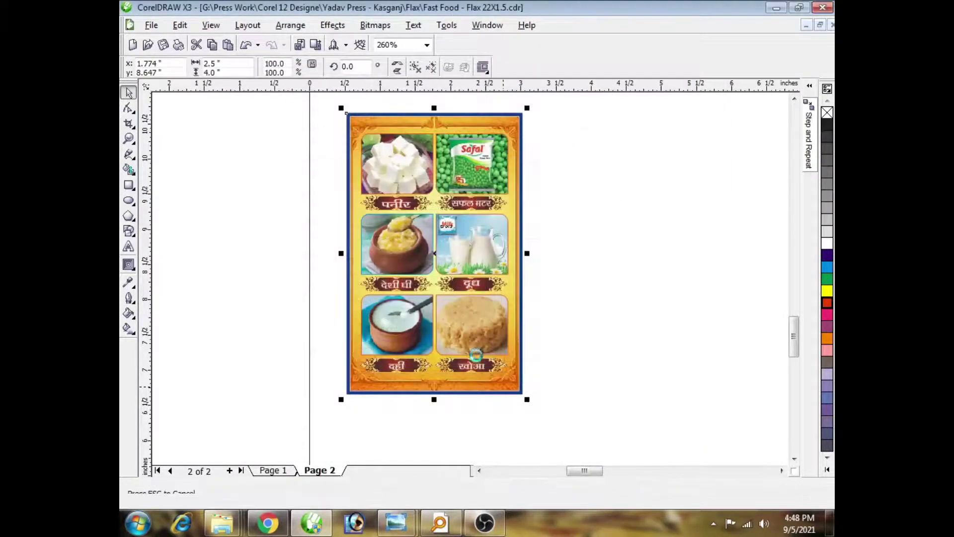
click(479, 362)
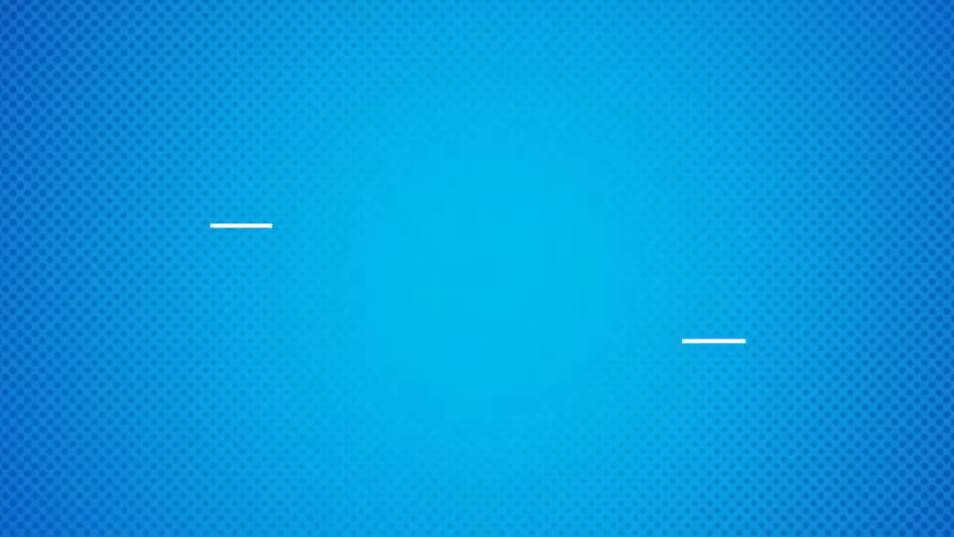